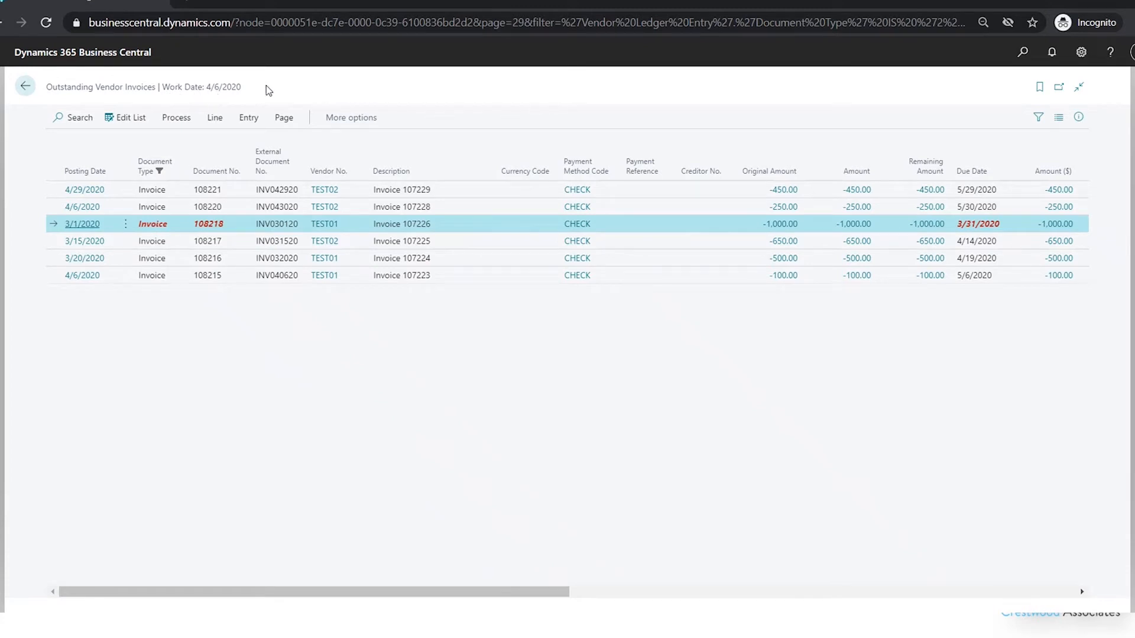
- Open the Aged Accounts Payable report from the vendor list's general reports
{"action": "left_click", "coordinate": [25, 86]}
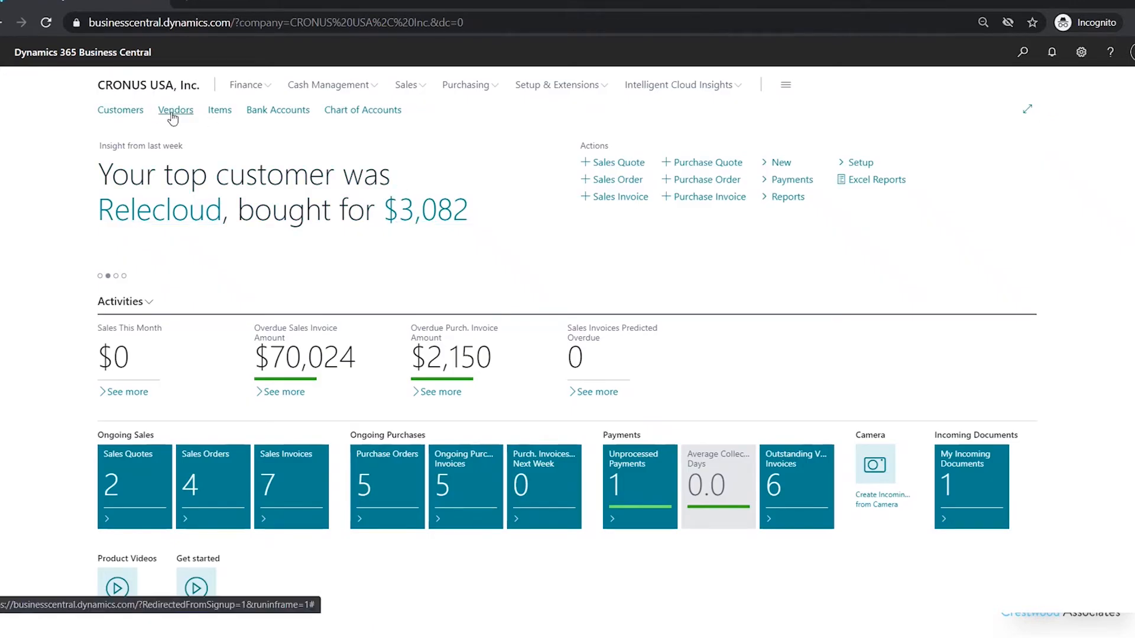
{"action": "left_click", "coordinate": [173, 118]}
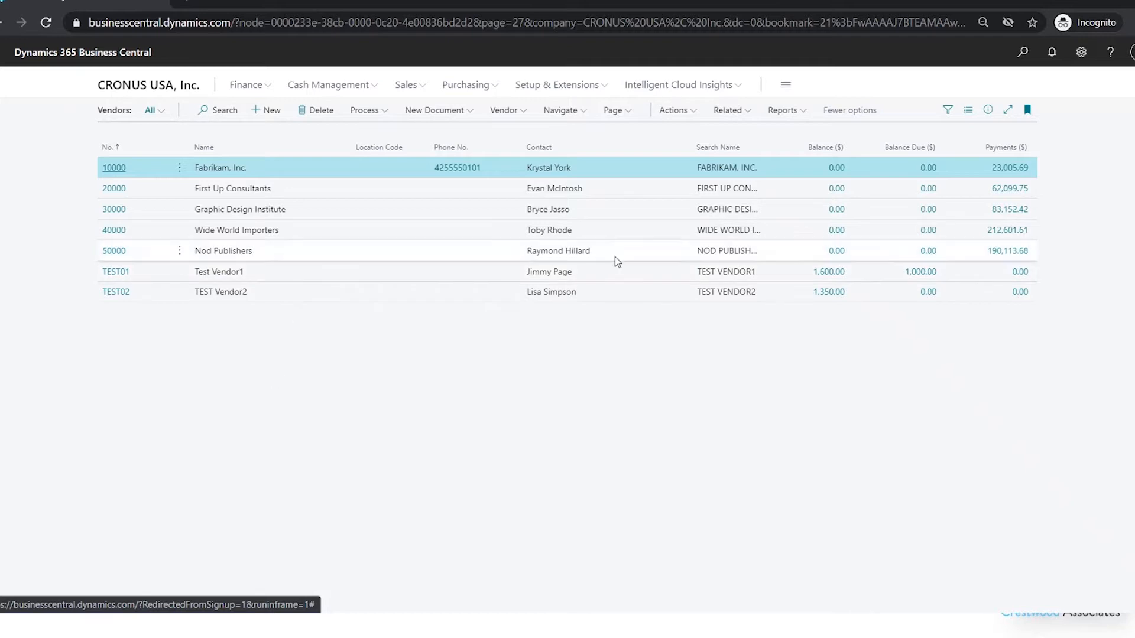
{"action": "left_click", "coordinate": [801, 117]}
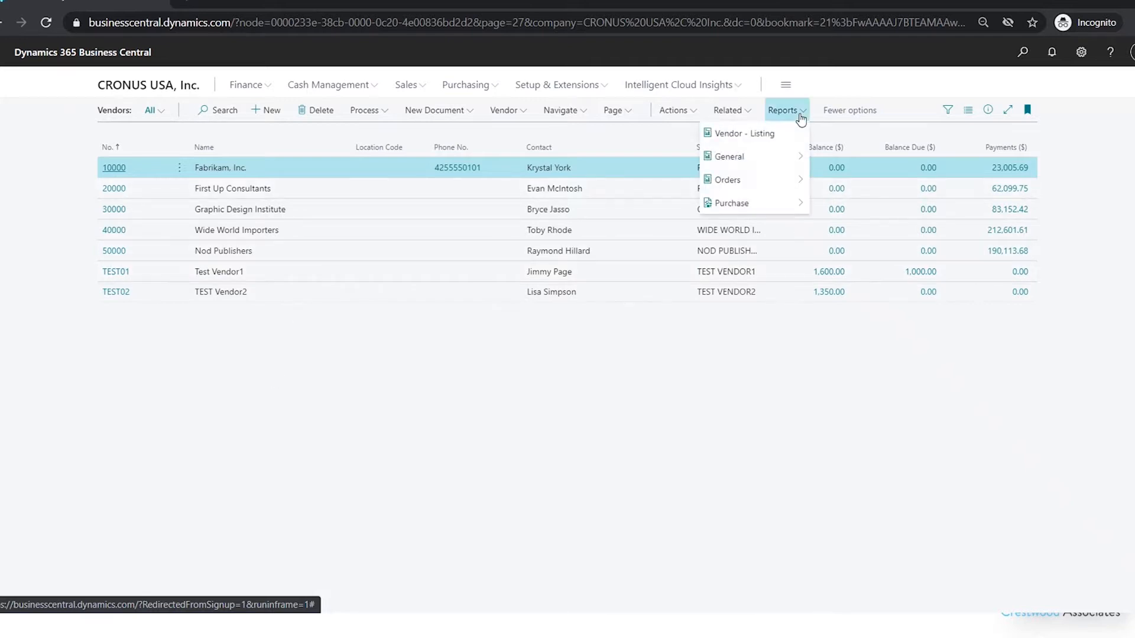
{"action": "mouse_move", "coordinate": [787, 160]}
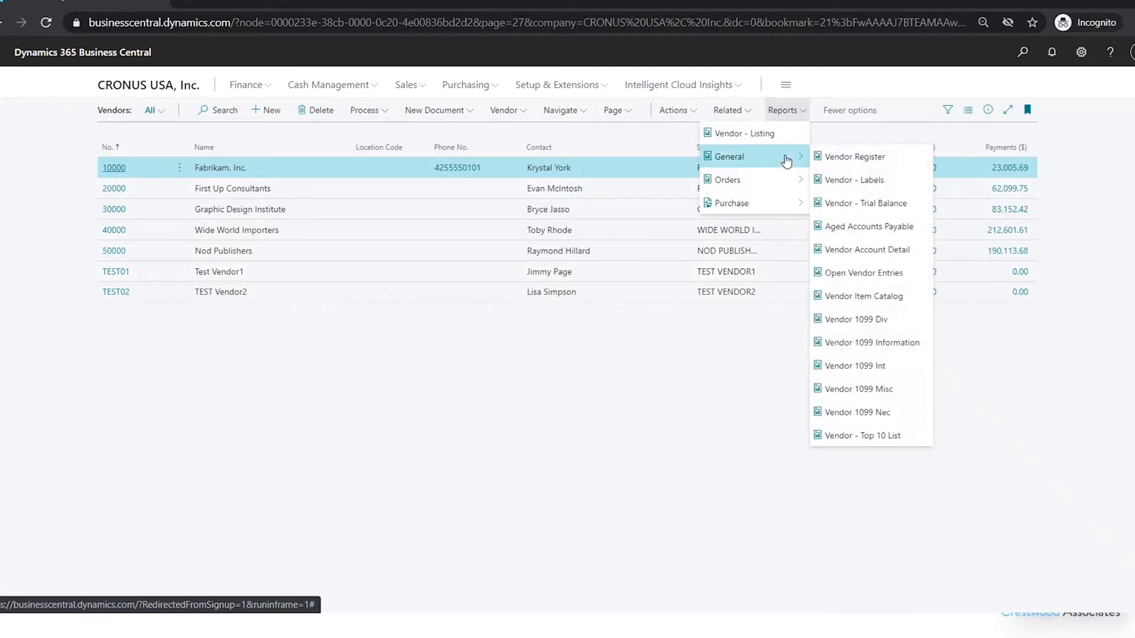
{"action": "left_click", "coordinate": [887, 228]}
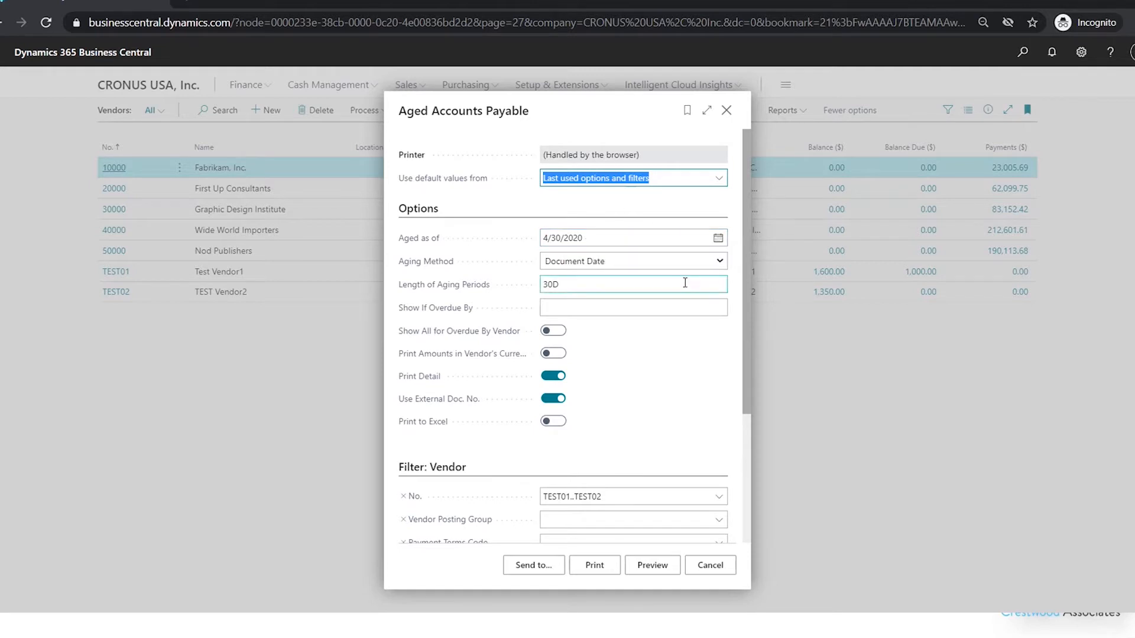
- Set the report's aging method to Due Date and print it for vendors TEST01..TEST02
{"action": "left_click", "coordinate": [696, 262]}
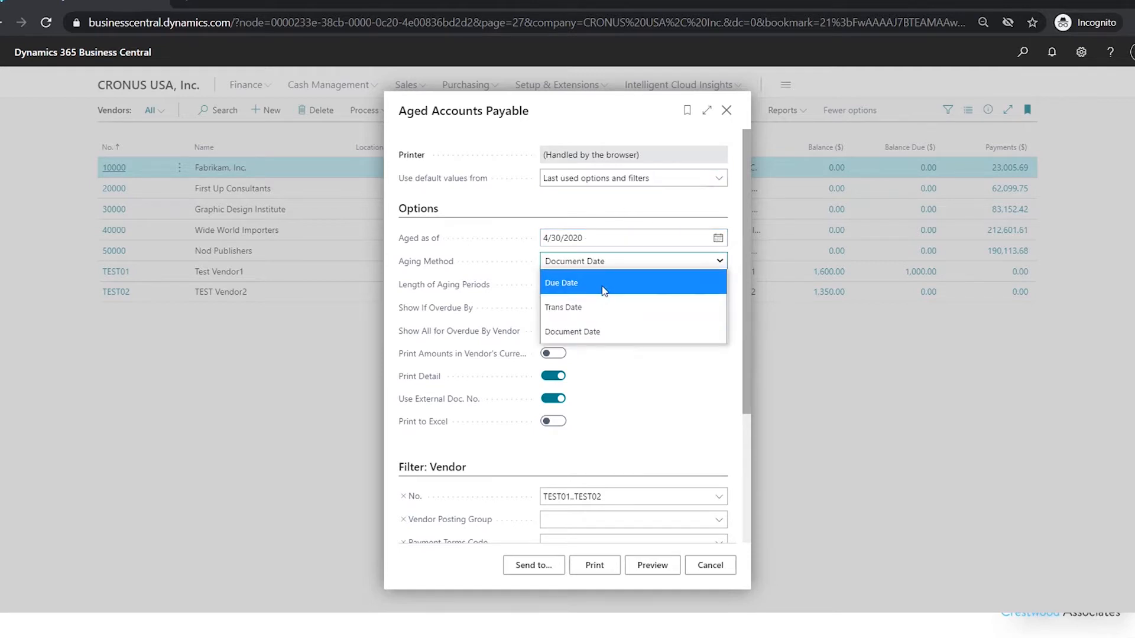
{"action": "left_click", "coordinate": [610, 285]}
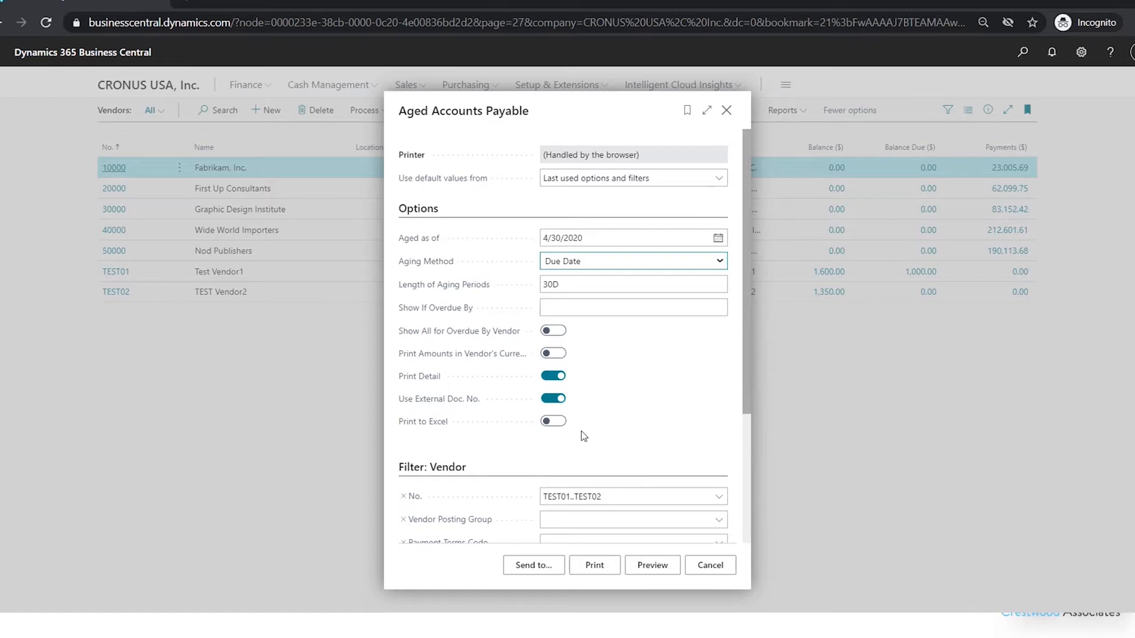
{"action": "scroll", "coordinate": [715, 392], "scroll_direction": "down", "scroll_amount": 1}
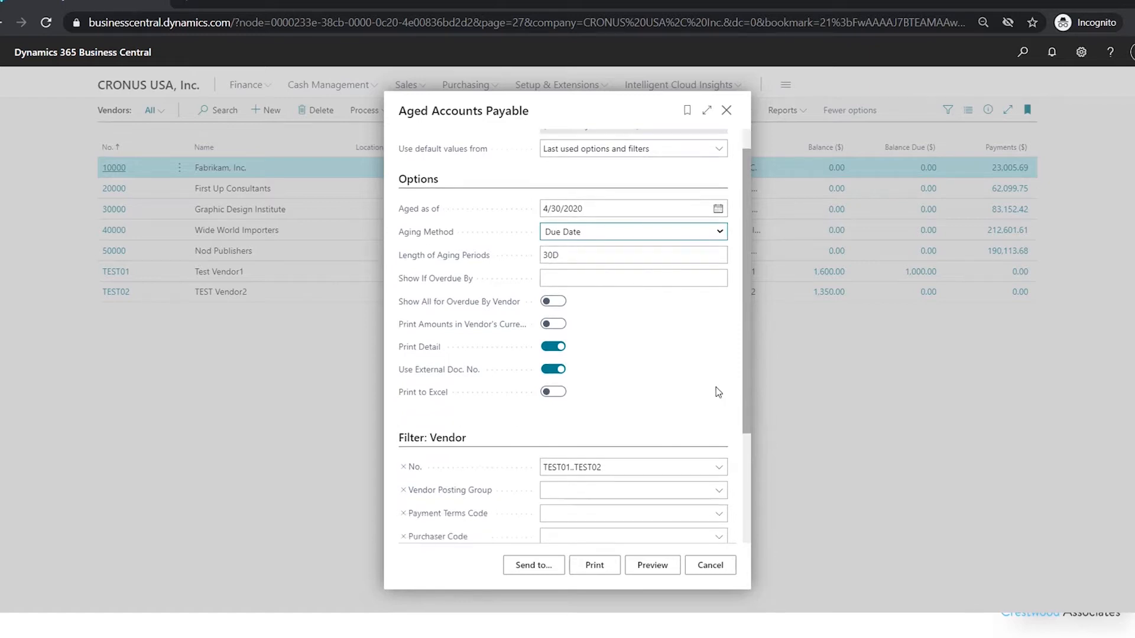
{"action": "scroll", "coordinate": [716, 392], "scroll_direction": "down", "scroll_amount": 3}
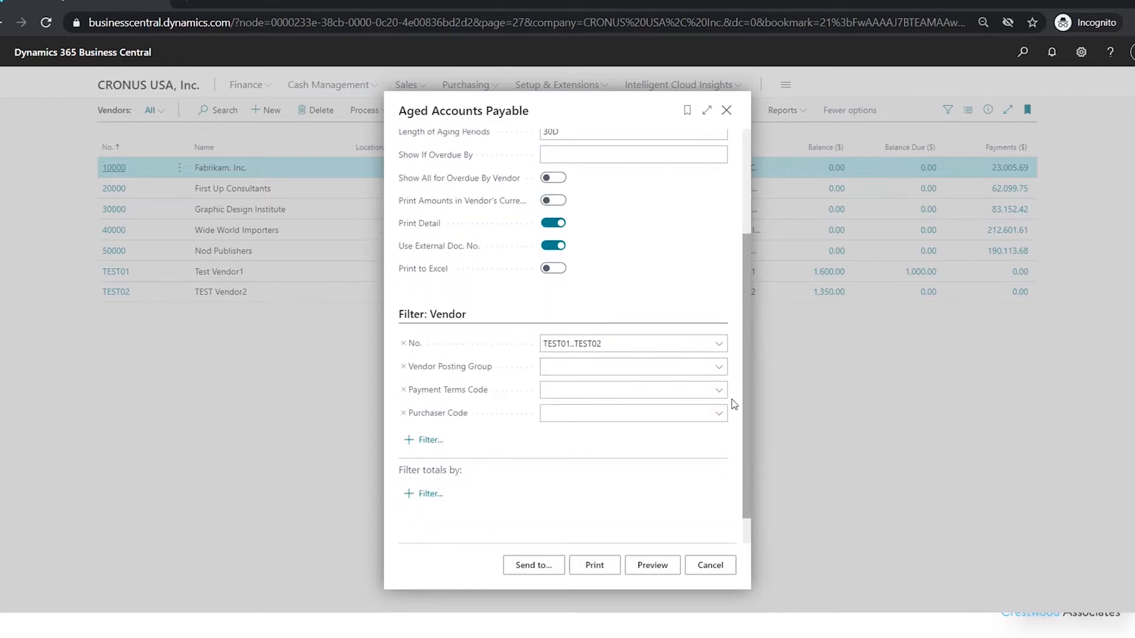
{"action": "left_click", "coordinate": [591, 565]}
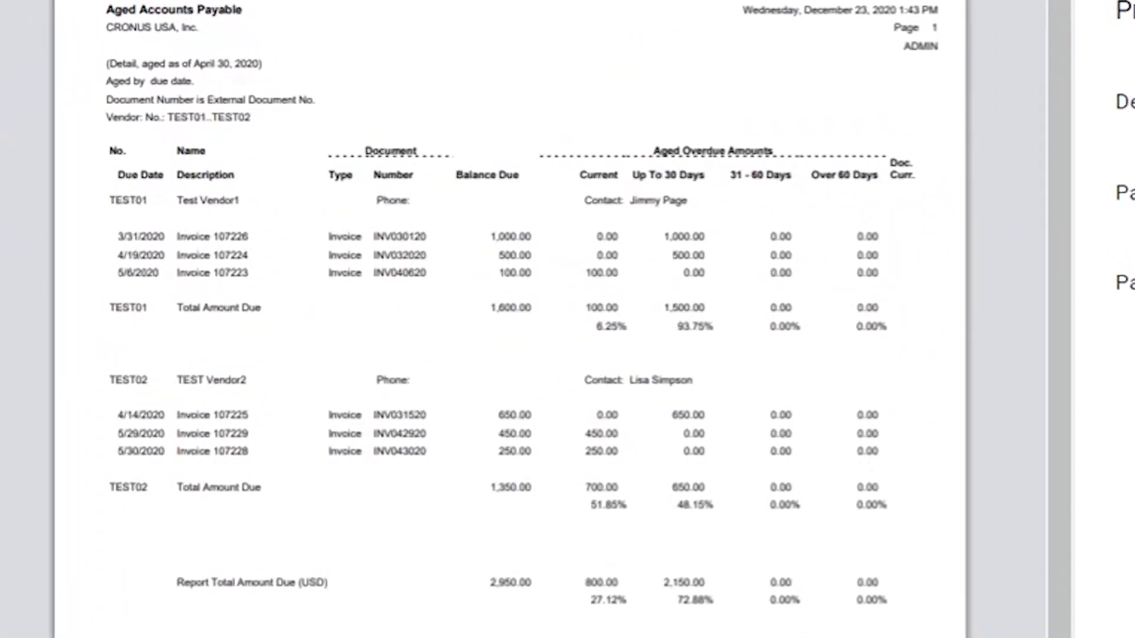
- Examine the aged overdue amounts for TEST01 and TEST02 in the print preview and close it
{"action": "key", "text": "ctrl+plus"}
{"action": "key", "text": "ctrl+plus"}
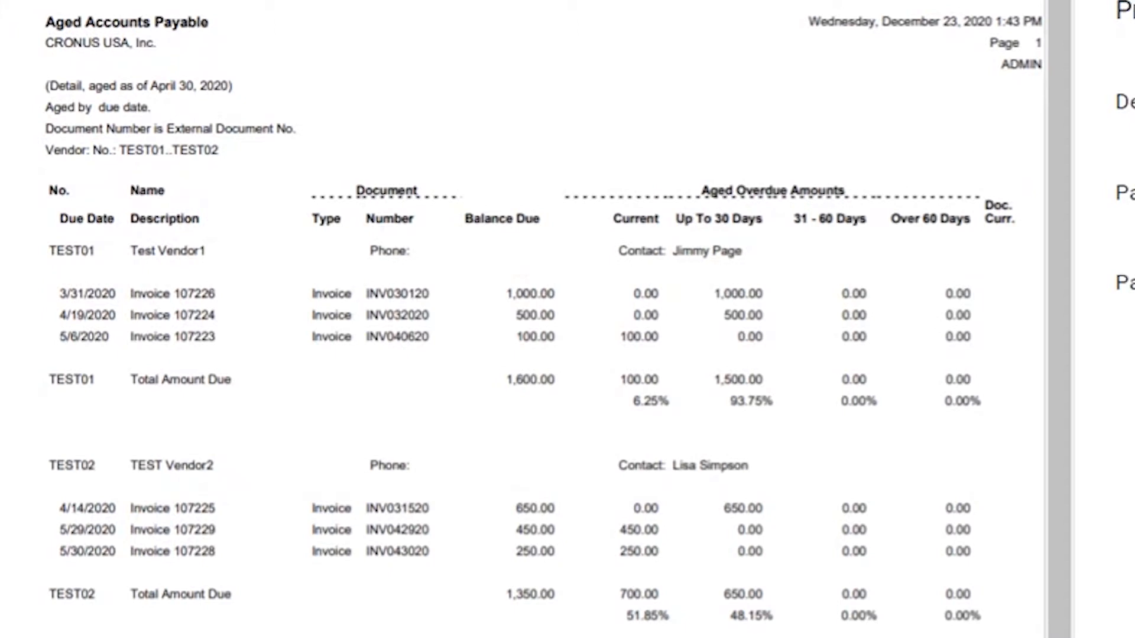
{"action": "key", "text": "ctrl+plus"}
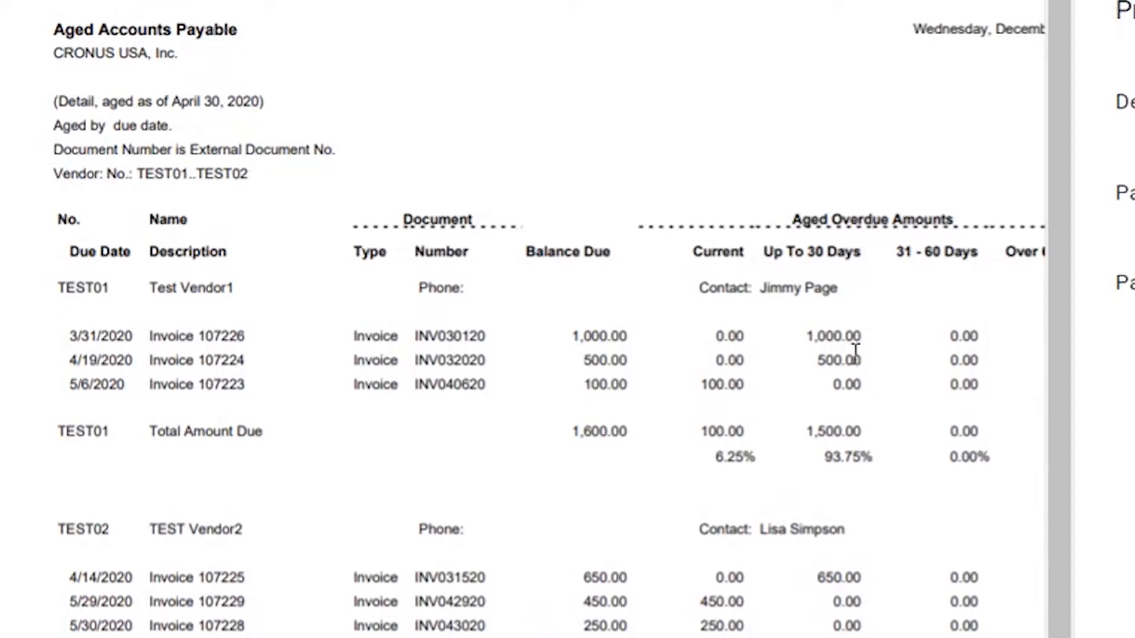
{"action": "scroll", "coordinate": [711, 364], "scroll_direction": "down", "scroll_amount": 5}
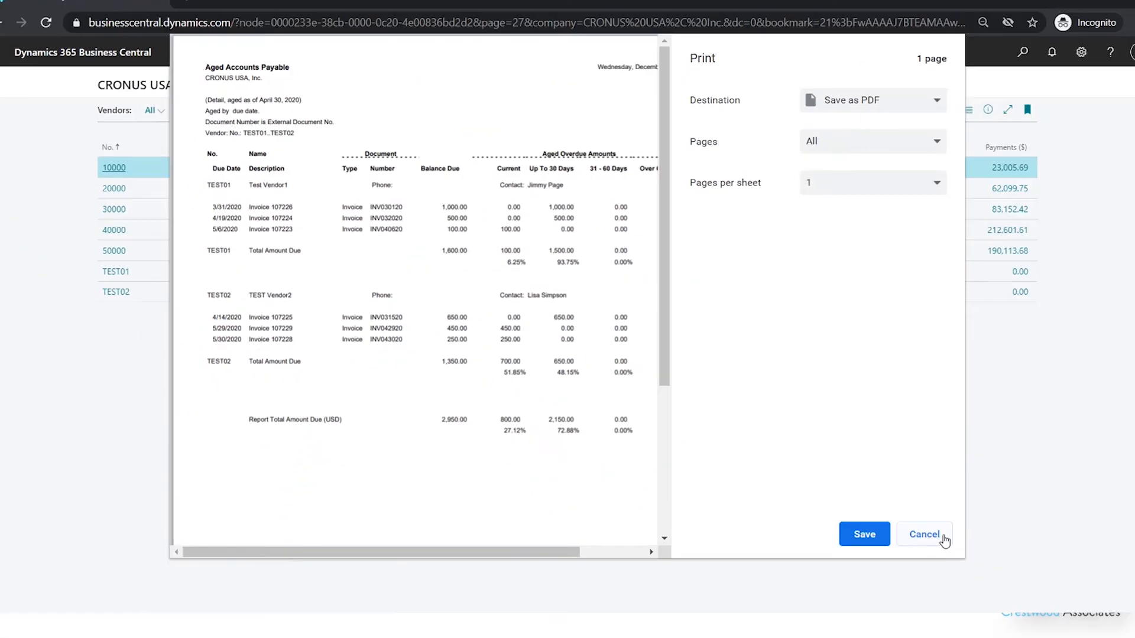
{"action": "left_click", "coordinate": [925, 535]}
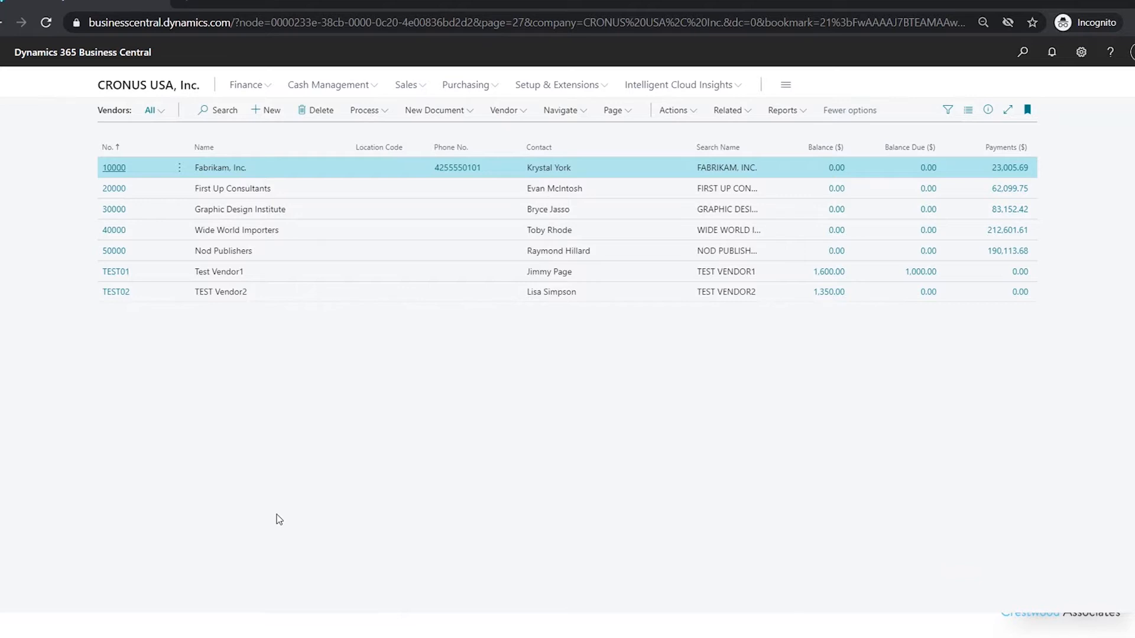
- Open the CASH batch of the payment journals
{"action": "left_click", "coordinate": [327, 86]}
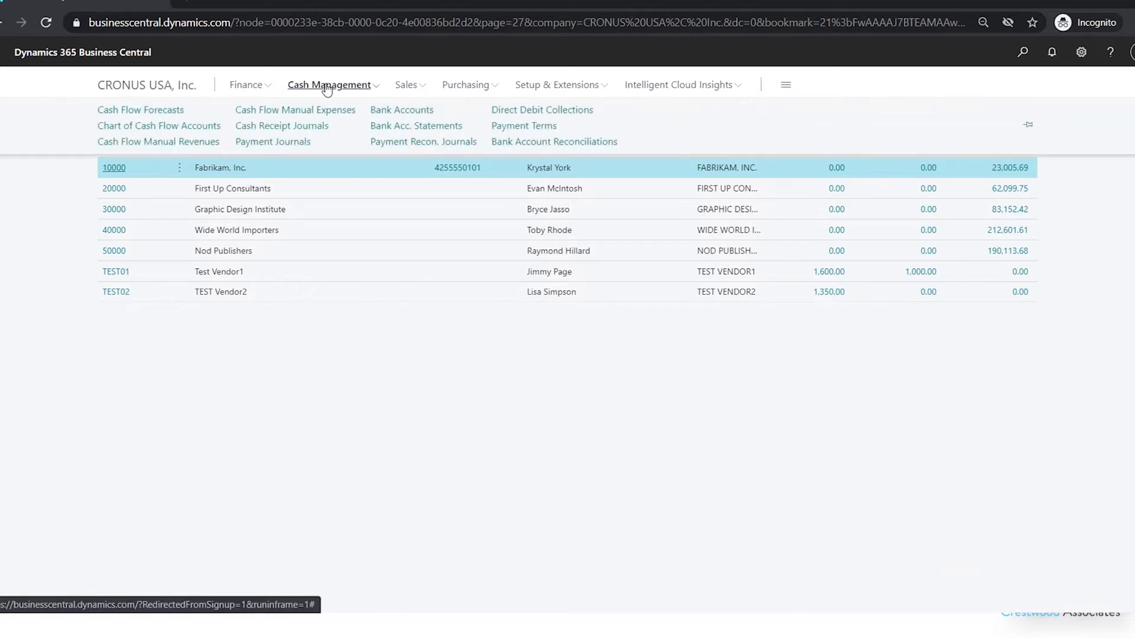
{"action": "left_click", "coordinate": [273, 143]}
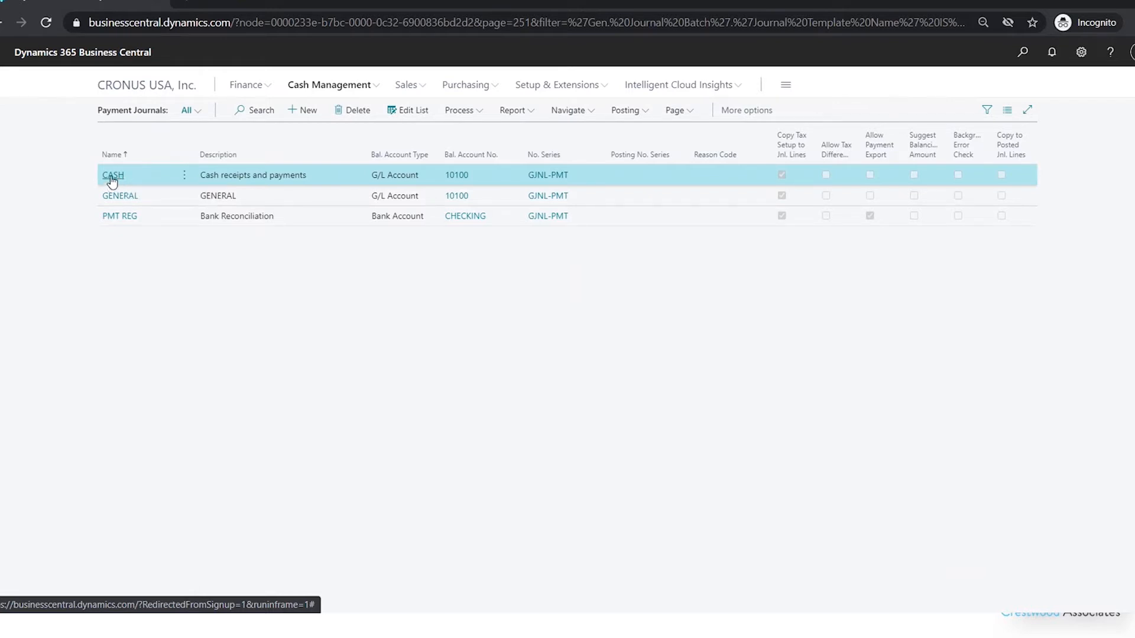
{"action": "left_click", "coordinate": [113, 176]}
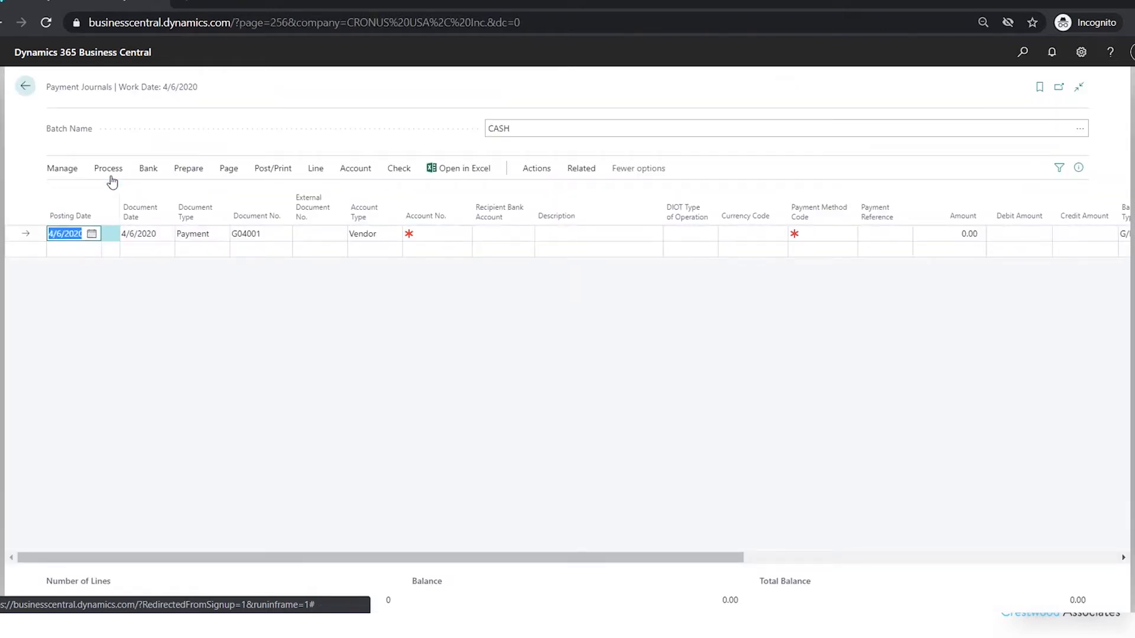
- Start Suggest Vendor Payments with the balancing account type Bank Account and the balancing account CHECKING
{"action": "left_click", "coordinate": [188, 172]}
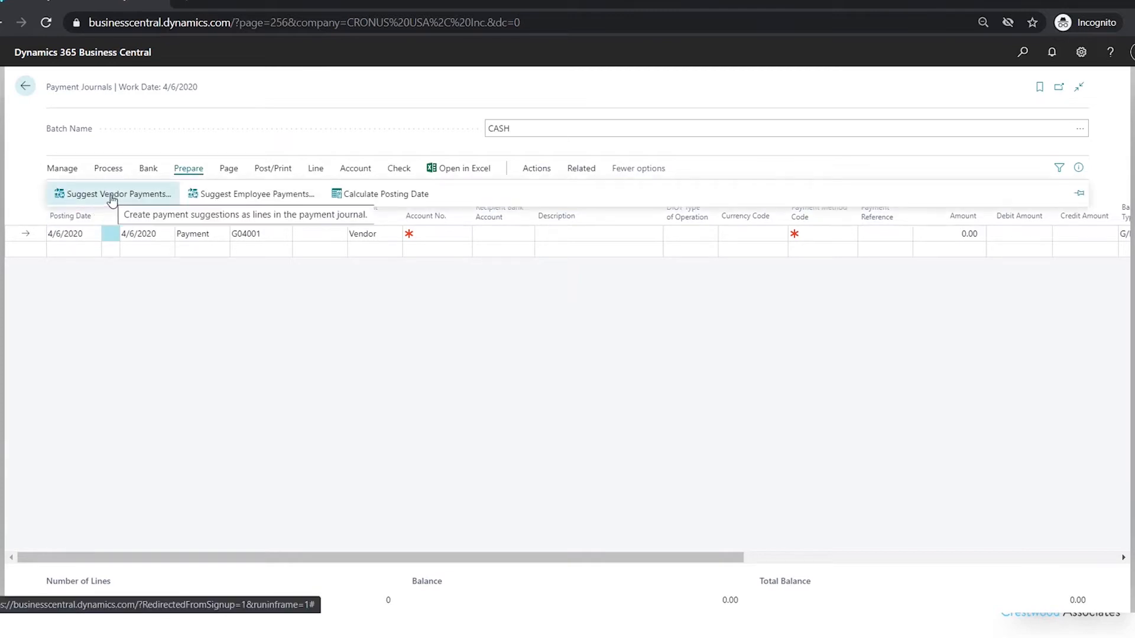
{"action": "left_click", "coordinate": [111, 193]}
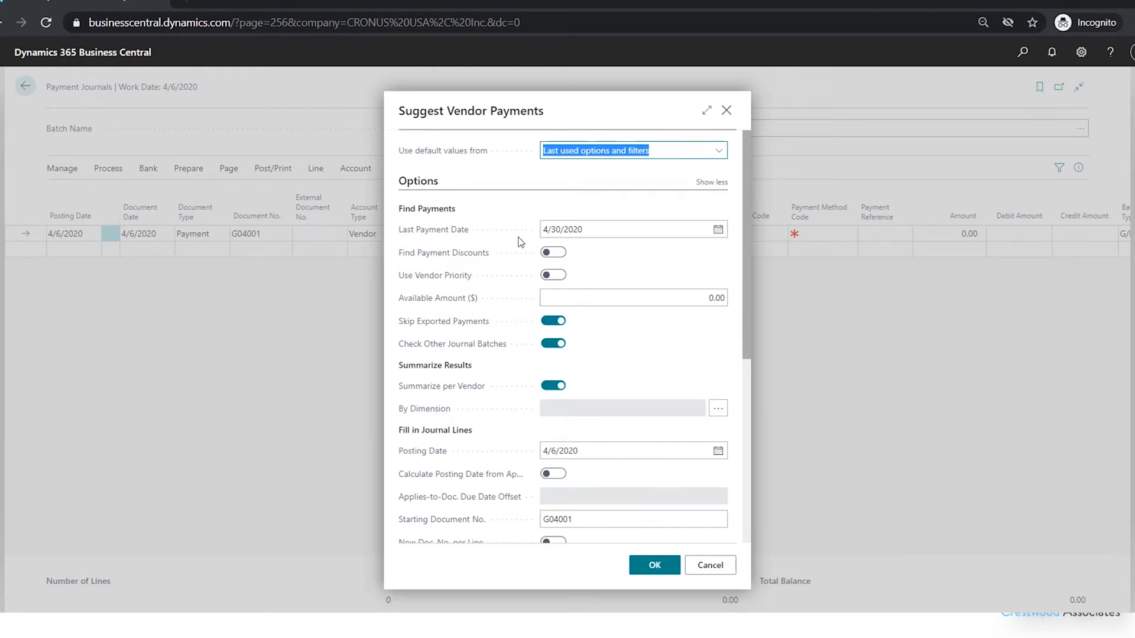
{"action": "left_click", "coordinate": [579, 234]}
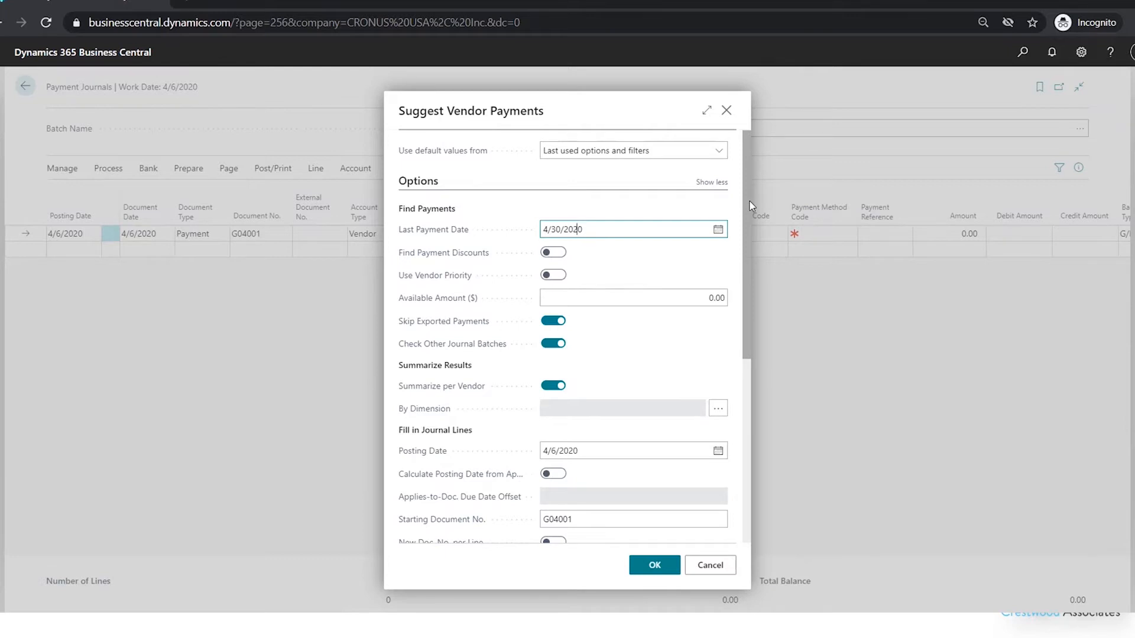
{"action": "left_click_drag", "start_coordinate": [750, 205], "coordinate": [741, 275]}
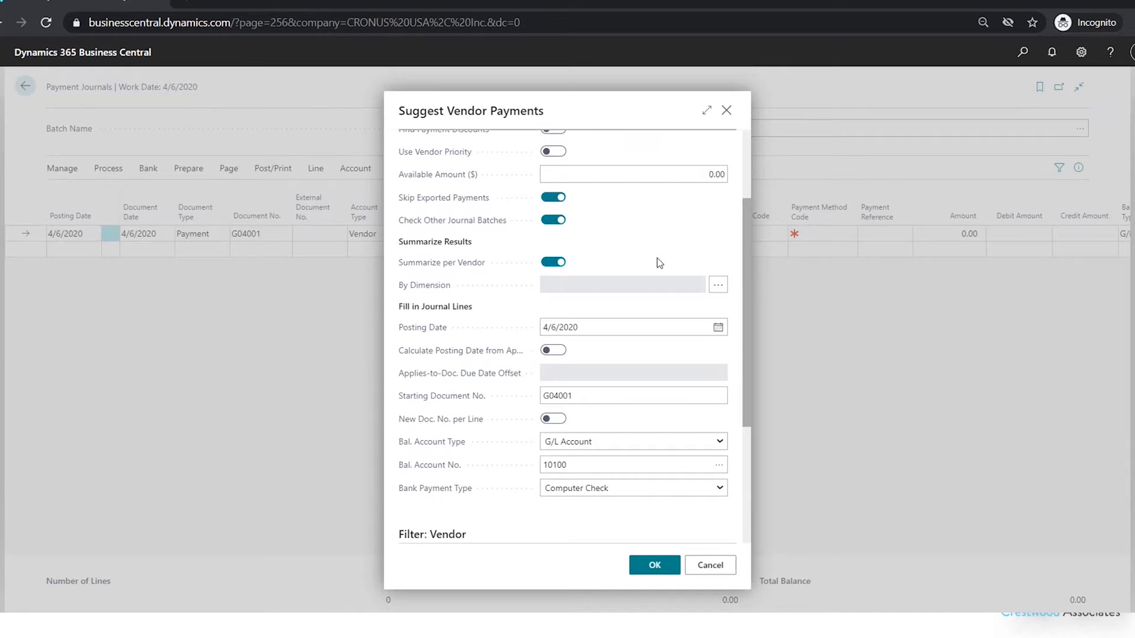
{"action": "left_click_drag", "start_coordinate": [749, 282], "coordinate": [744, 328]}
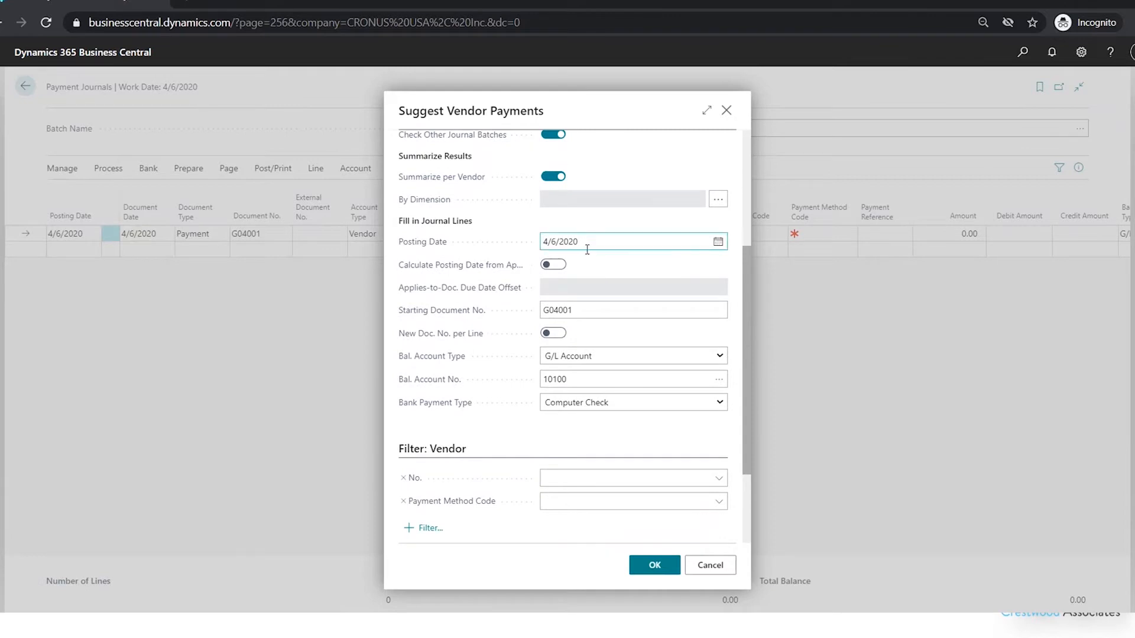
{"action": "left_click", "coordinate": [645, 355]}
{"action": "left_click", "coordinate": [605, 451]}
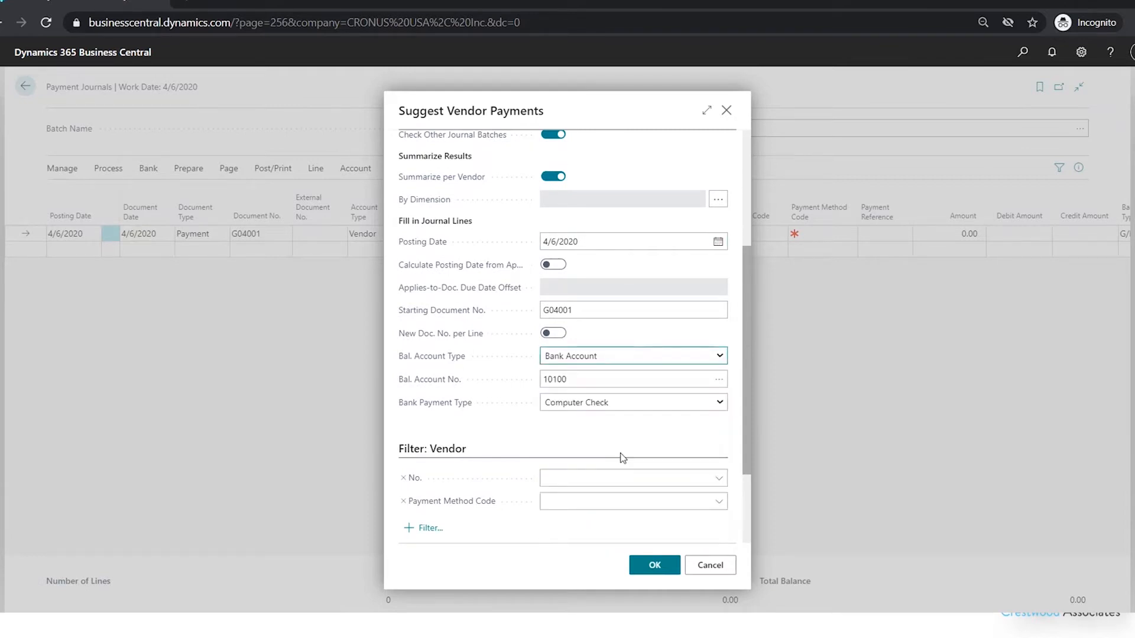
{"action": "left_click", "coordinate": [664, 380]}
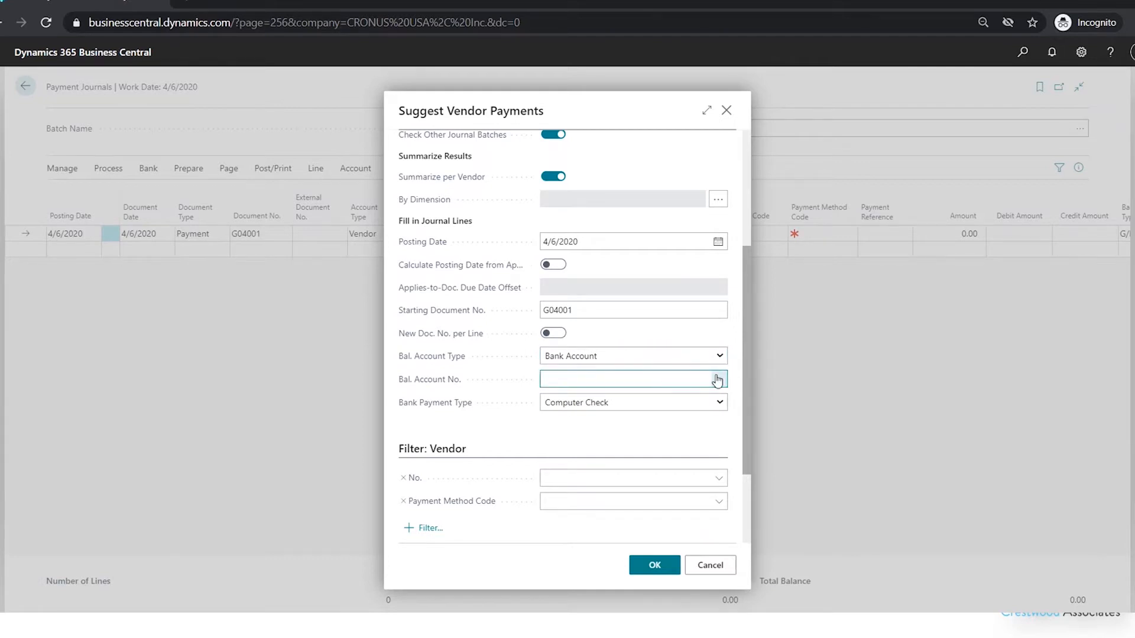
{"action": "left_click", "coordinate": [717, 380]}
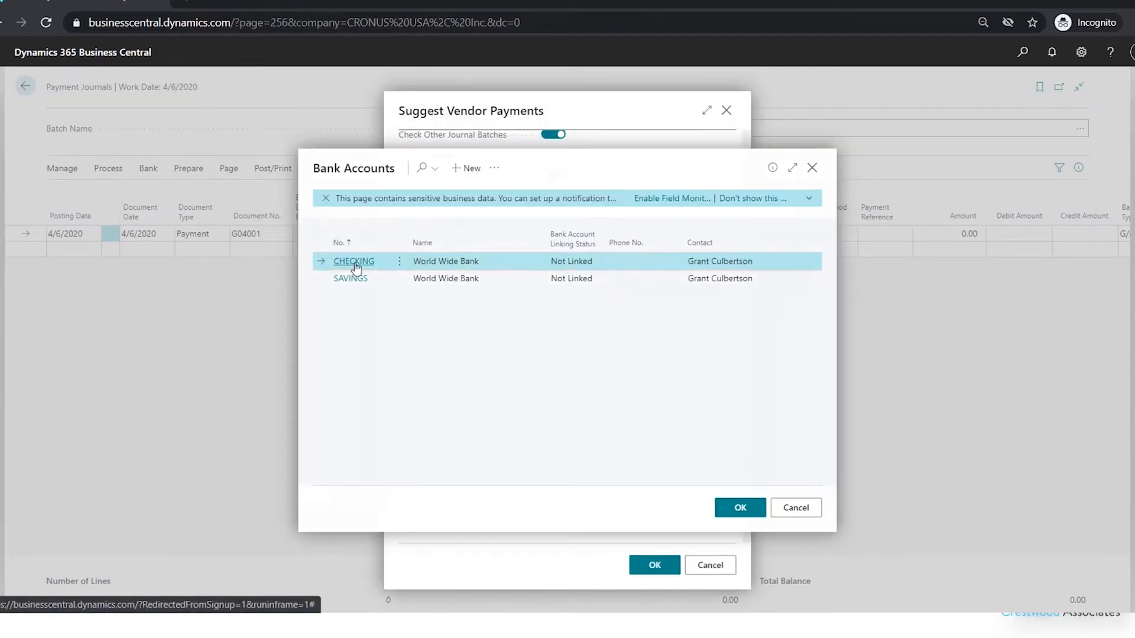
{"action": "left_click", "coordinate": [354, 262]}
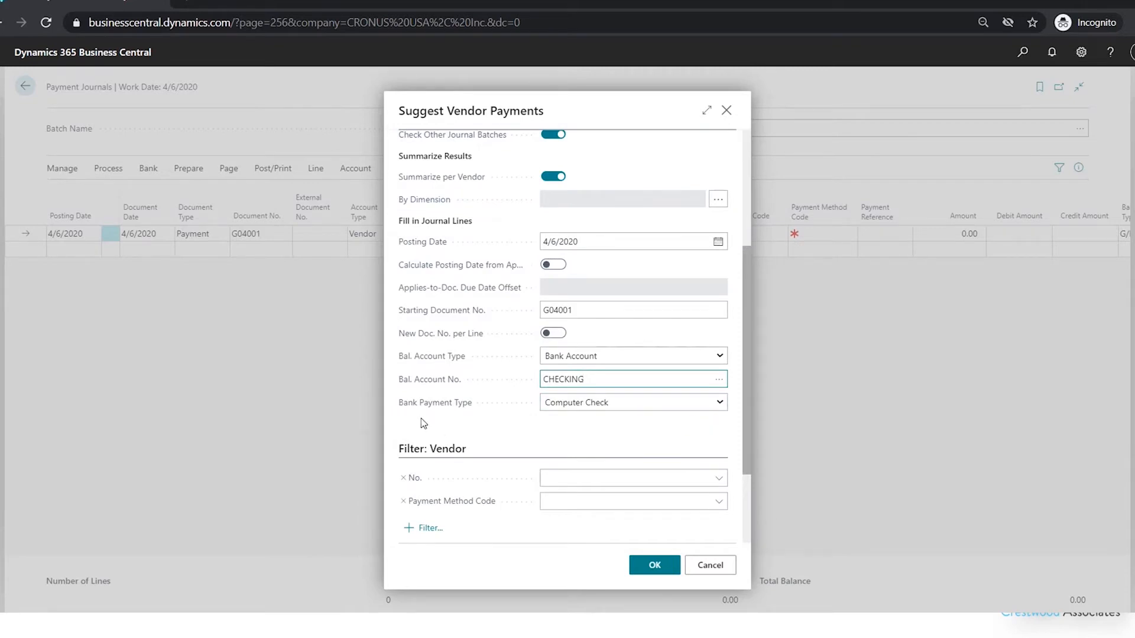
- Choose Computer Check as the bank payment type and generate the suggested vendor payment lines
{"action": "left_click", "coordinate": [648, 404]}
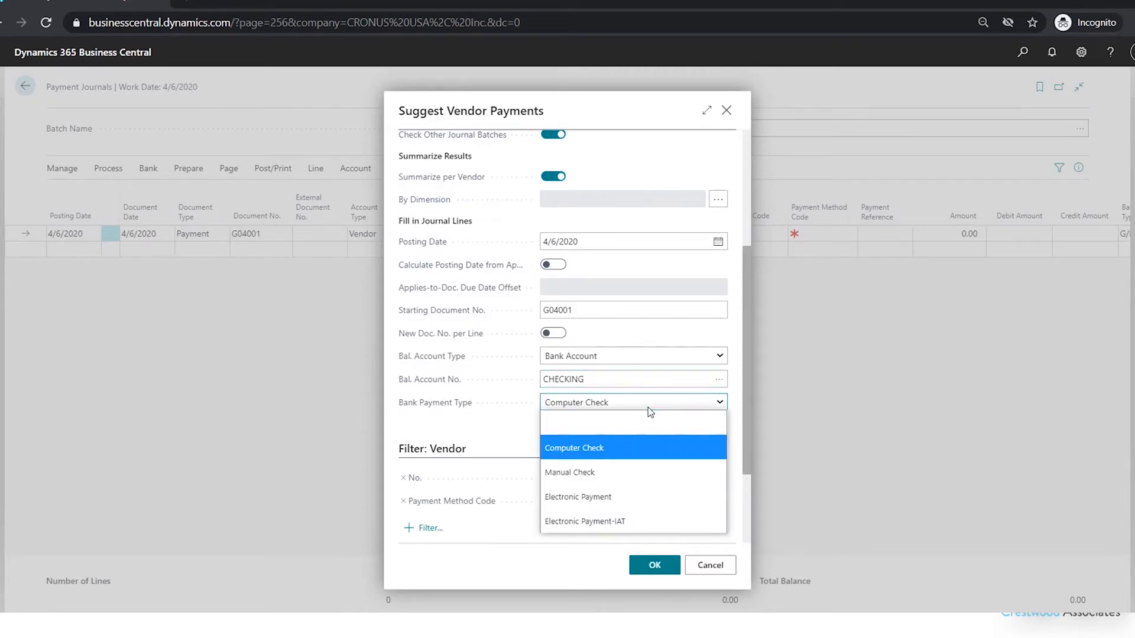
{"action": "left_click", "coordinate": [616, 453]}
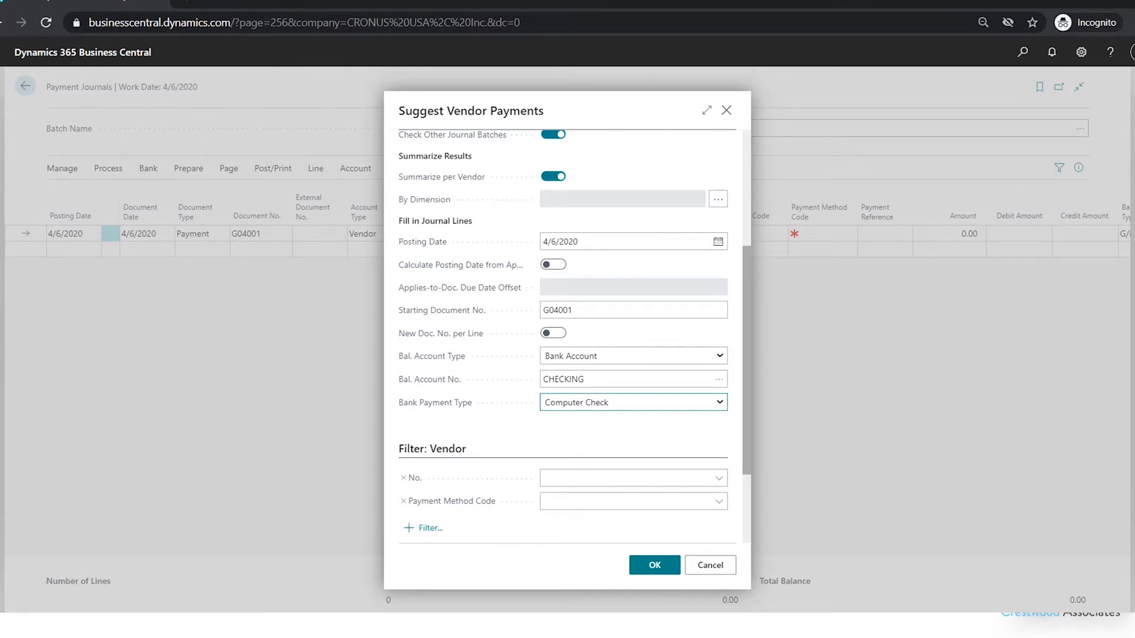
{"action": "left_click", "coordinate": [655, 566]}
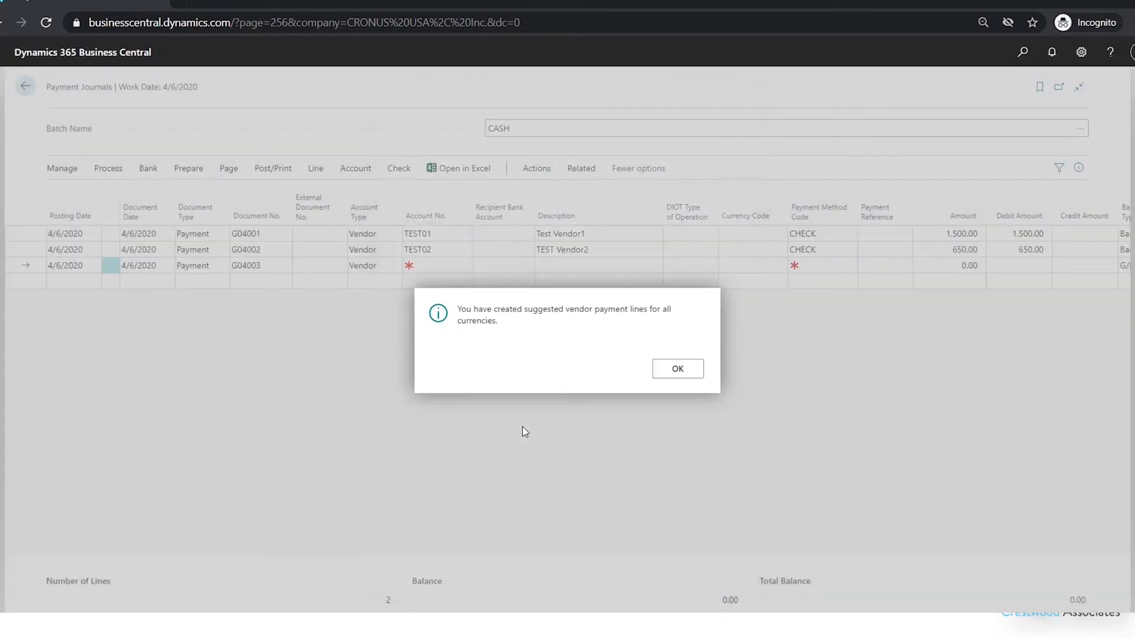
{"action": "left_click", "coordinate": [678, 374]}
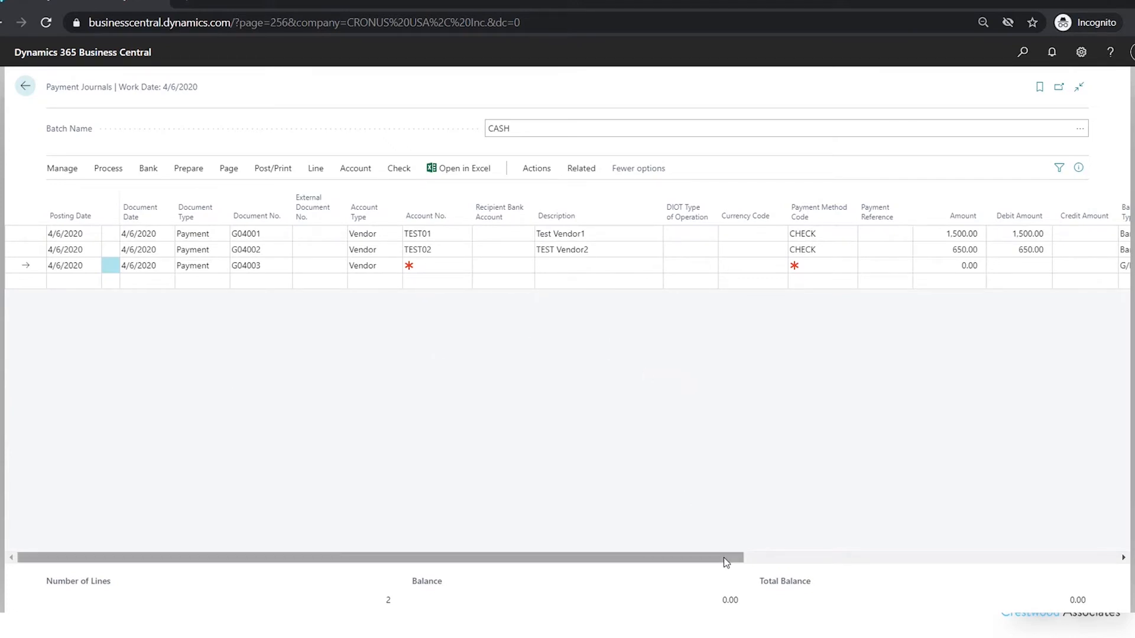
- Review which invoices and amounts the TEST01 payment line is applied to in Apply Vendor Entries, and accept the application
{"action": "left_click_drag", "start_coordinate": [726, 562], "coordinate": [746, 561]}
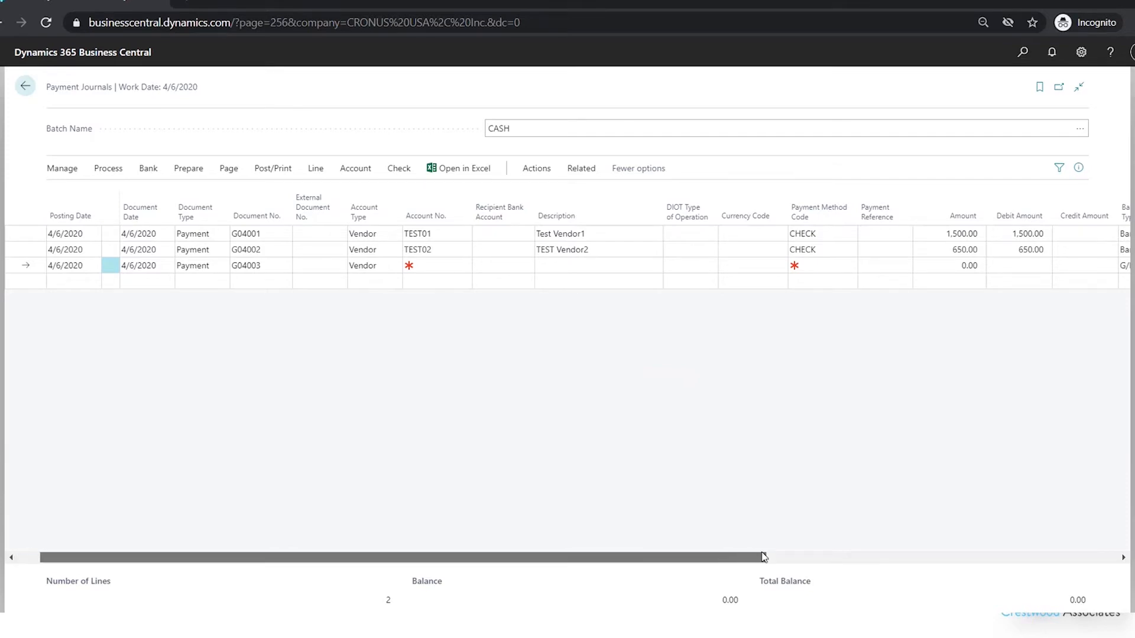
{"action": "left_click_drag", "start_coordinate": [514, 637], "coordinate": [802, 637]}
{"action": "left_click", "coordinate": [952, 233]}
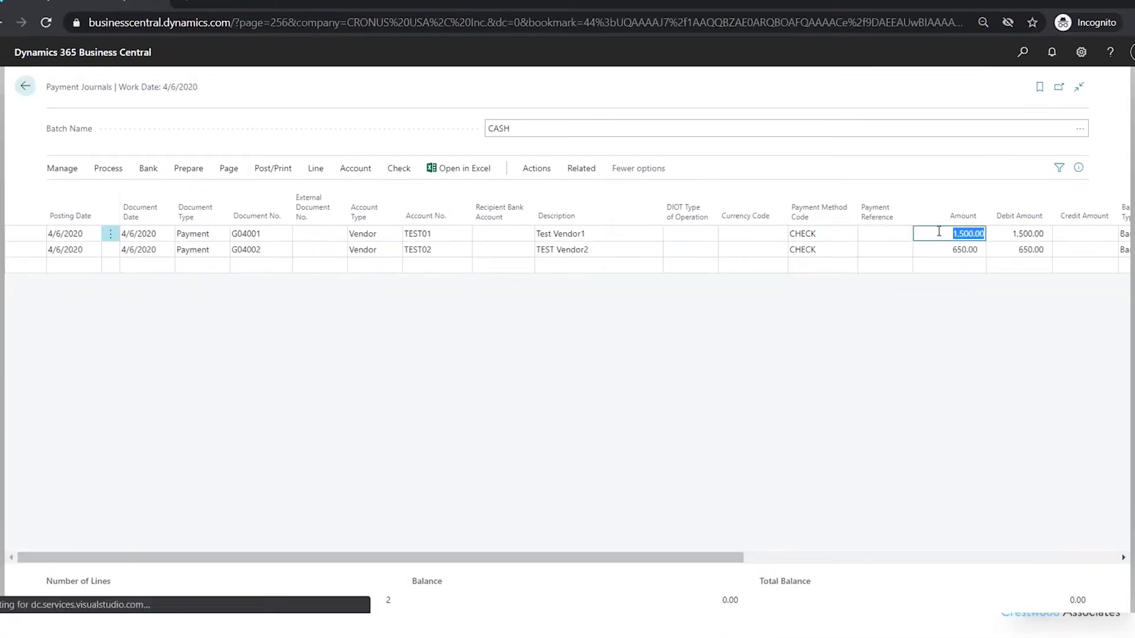
{"action": "left_click", "coordinate": [109, 168]}
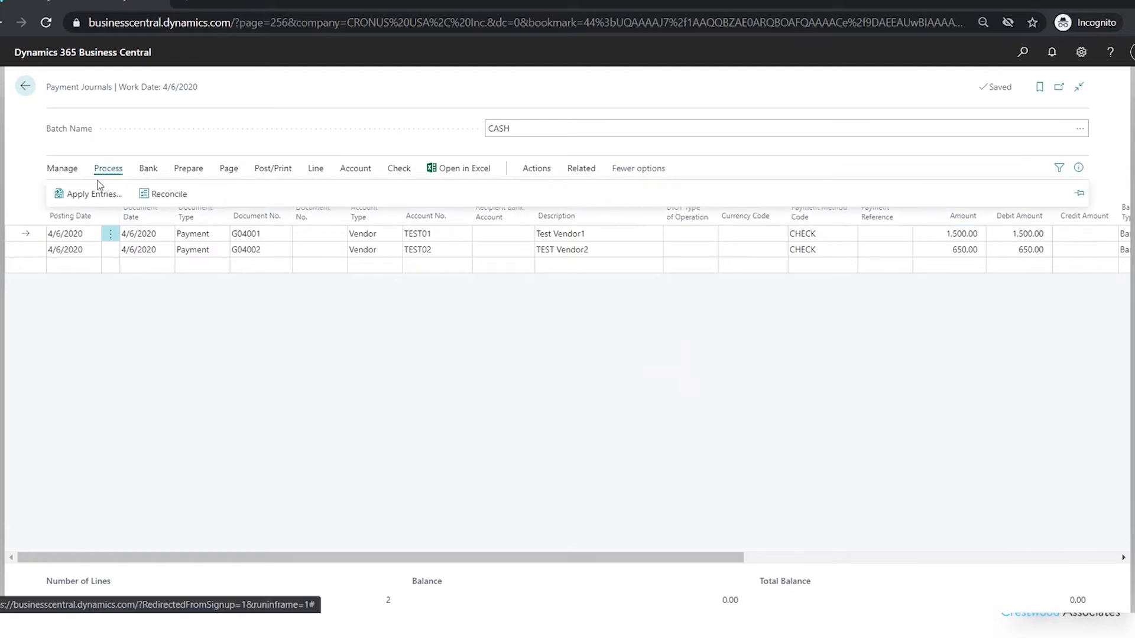
{"action": "left_click", "coordinate": [81, 196]}
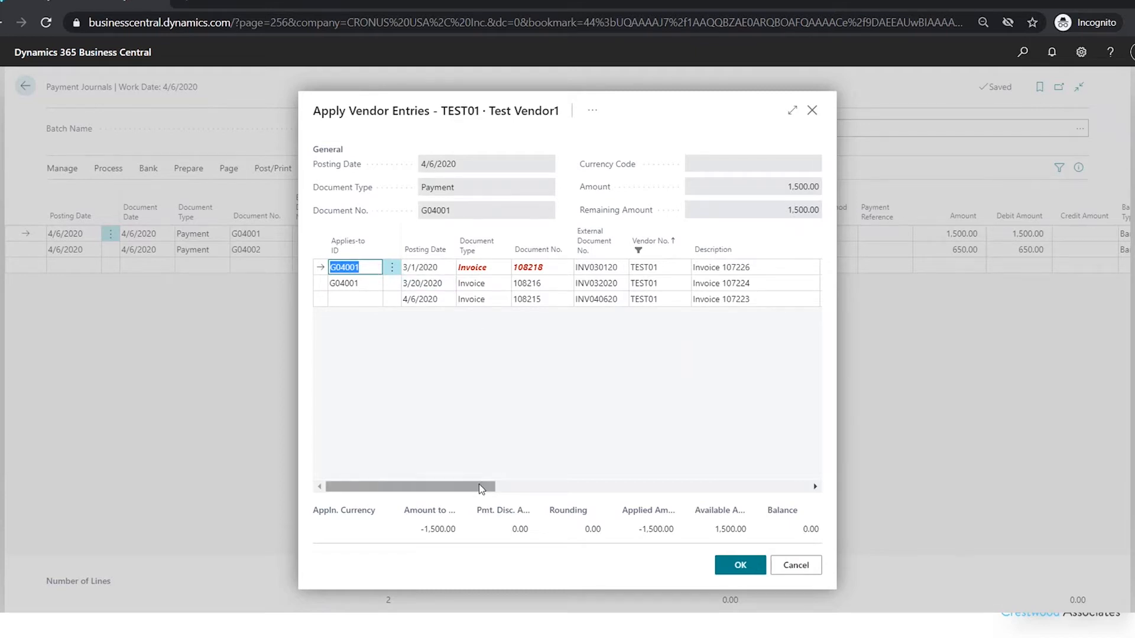
{"action": "scroll", "coordinate": [482, 493], "scroll_direction": "right", "scroll_amount": 2}
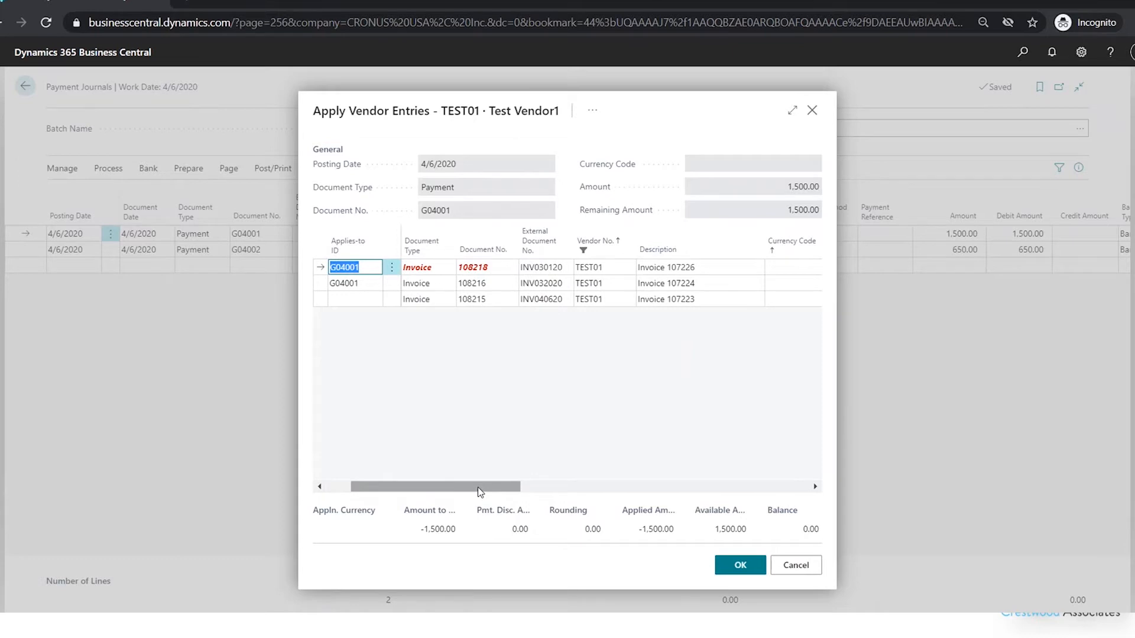
{"action": "left_click_drag", "start_coordinate": [477, 487], "coordinate": [569, 480]}
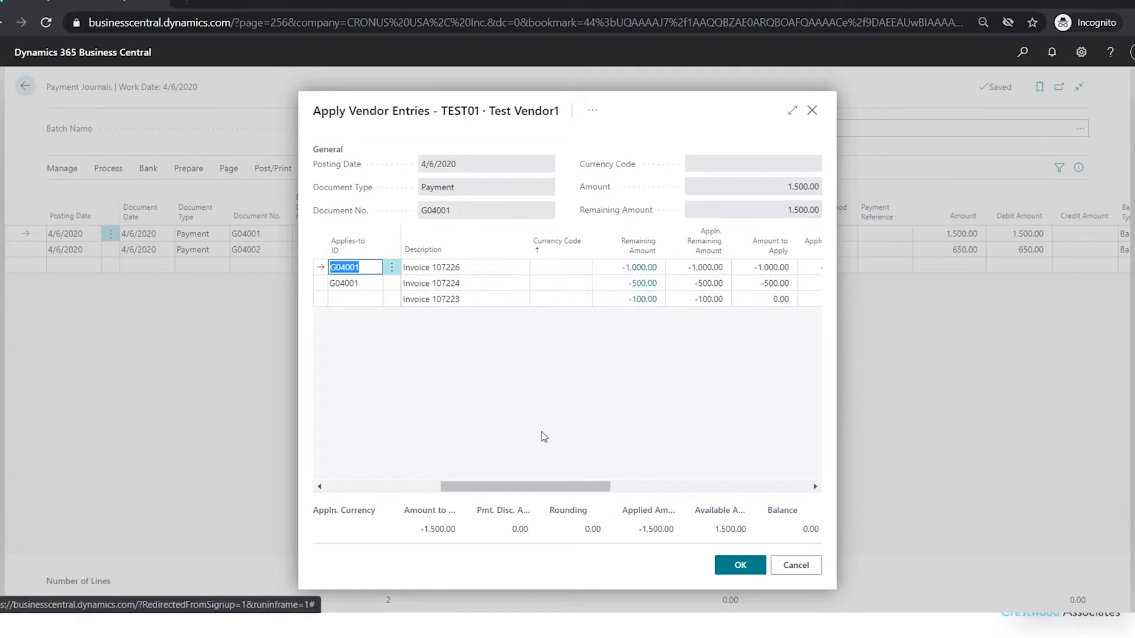
{"action": "left_click_drag", "start_coordinate": [534, 486], "coordinate": [334, 488]}
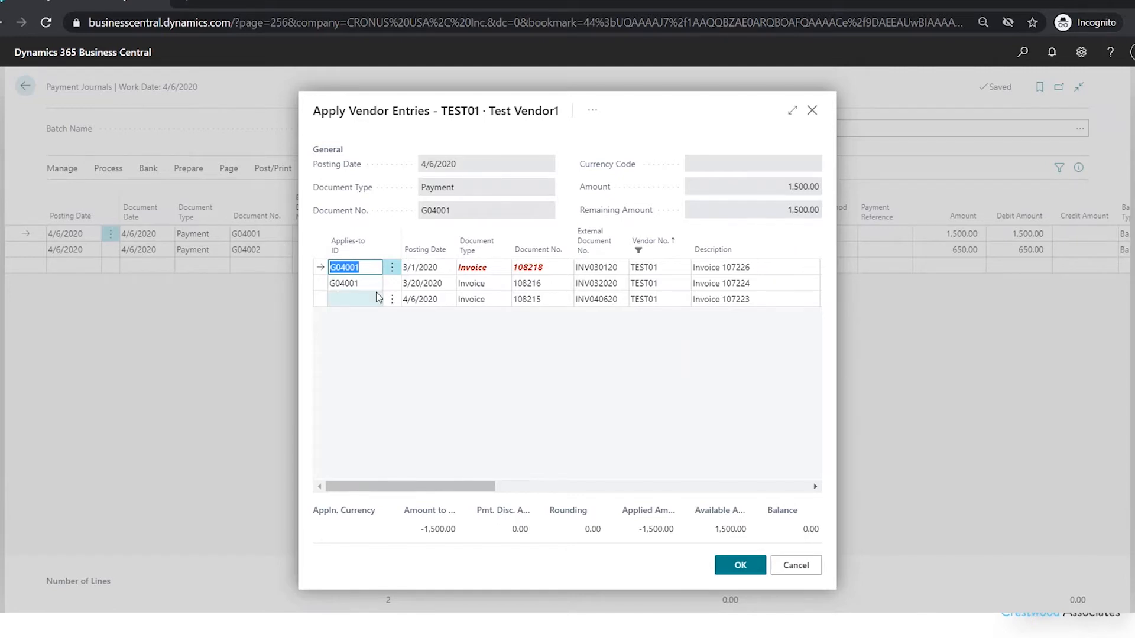
{"action": "left_click", "coordinate": [739, 567]}
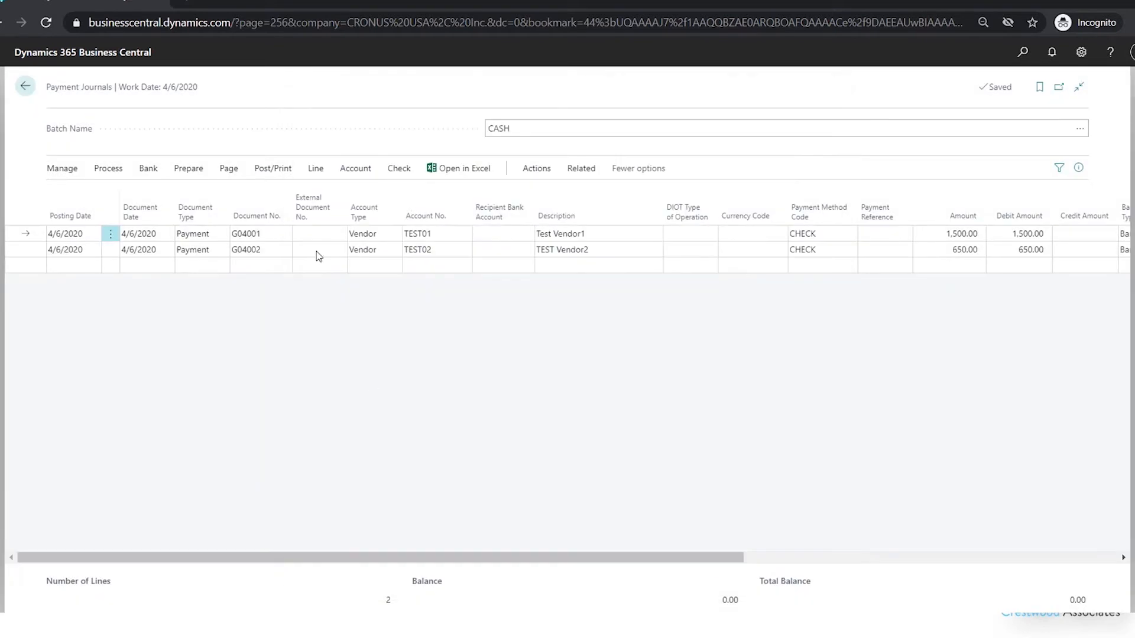
- Review the invoice application and due dates for the TEST02 payment line, and close the entries without changes
{"action": "left_click", "coordinate": [263, 249]}
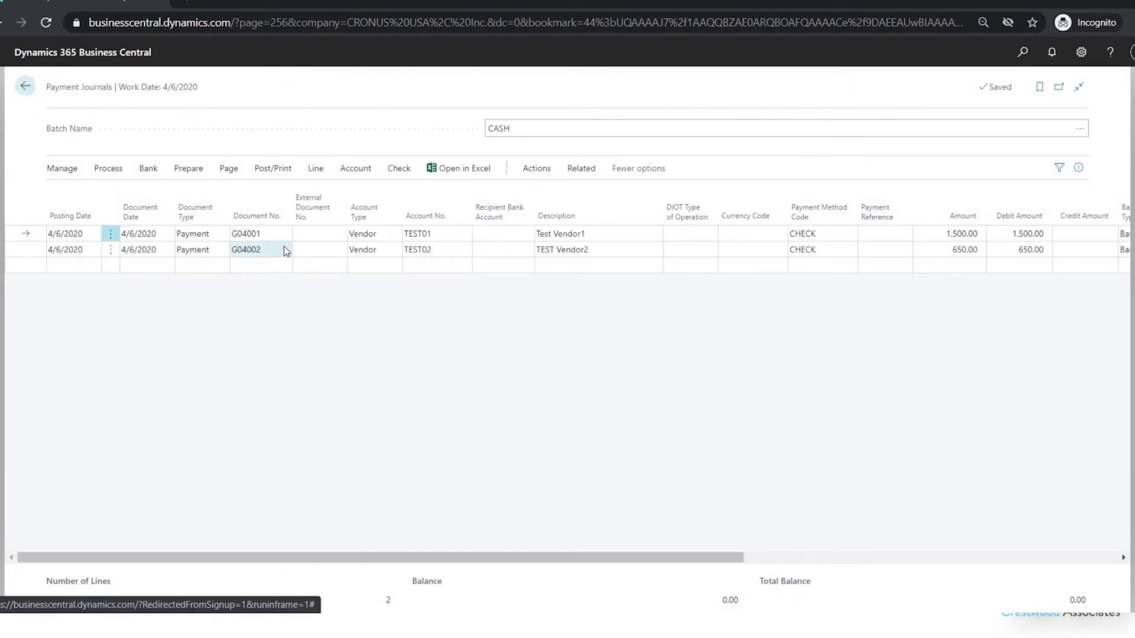
{"action": "left_click", "coordinate": [104, 169]}
{"action": "left_click", "coordinate": [95, 193]}
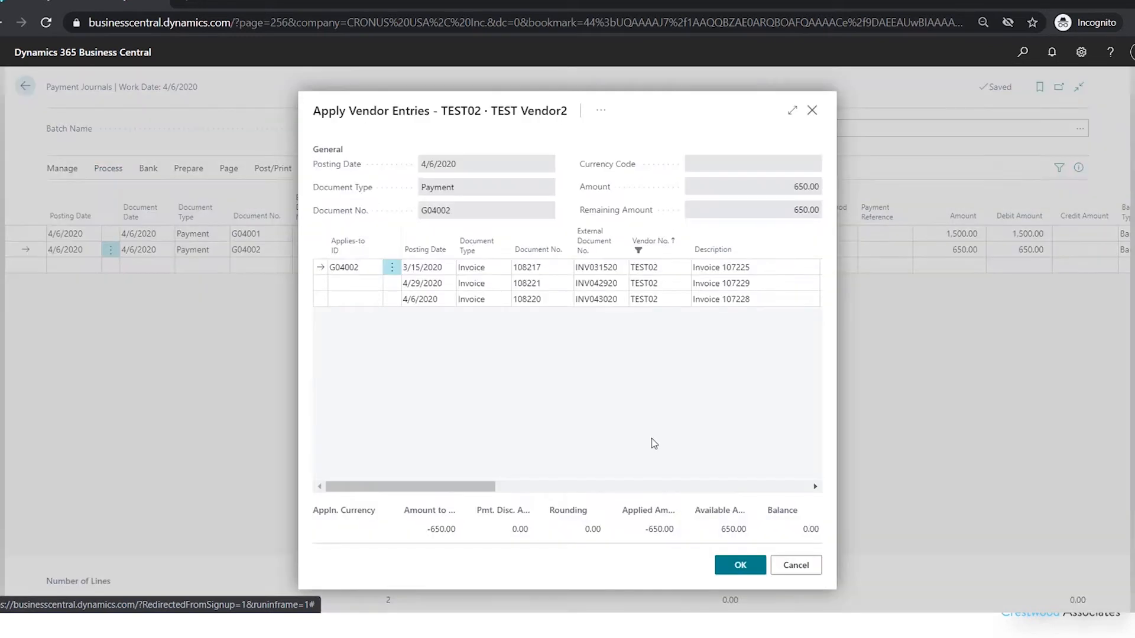
{"action": "left_click_drag", "start_coordinate": [467, 494], "coordinate": [613, 494]}
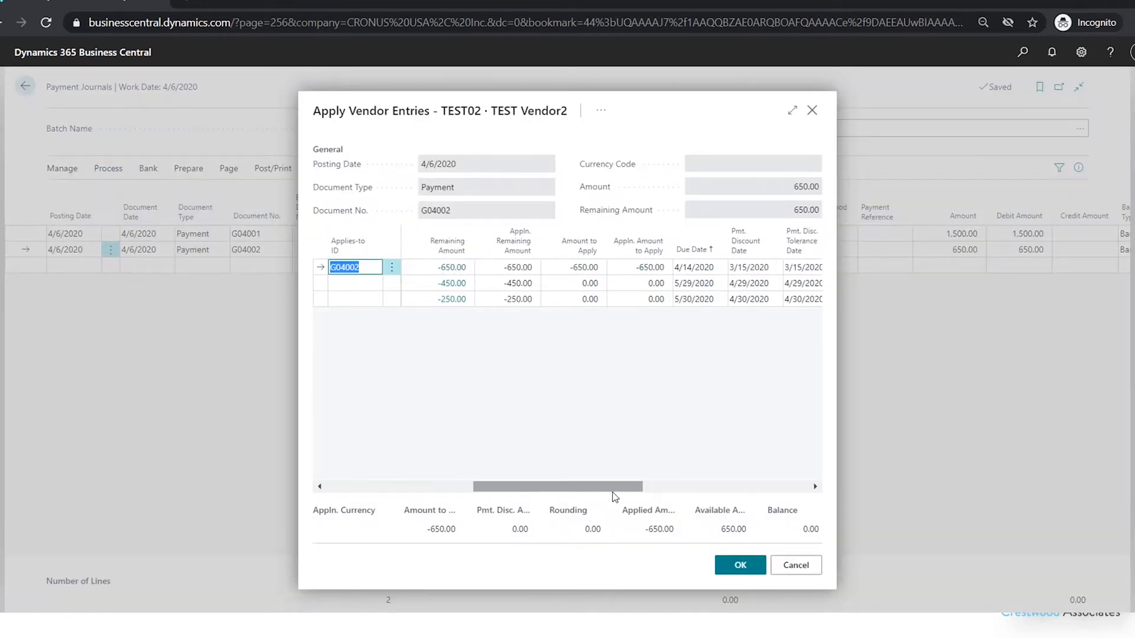
{"action": "left_click", "coordinate": [812, 568]}
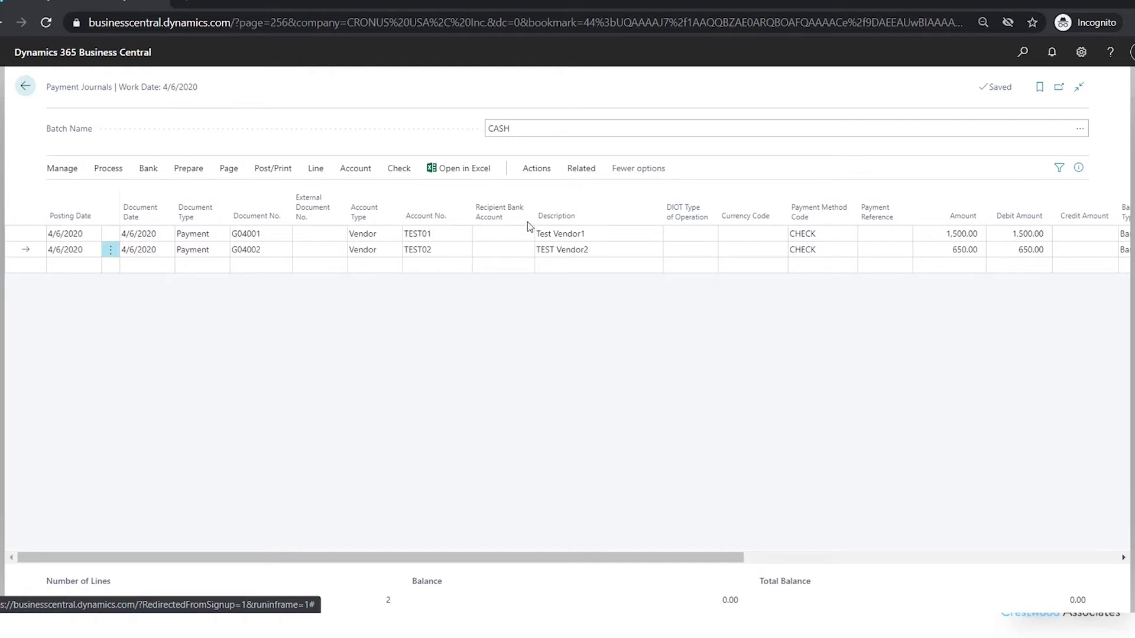
- Run the Payment Journal - Test report for the CASH batch, examine it in the print preview and close it
{"action": "left_click", "coordinate": [545, 175]}
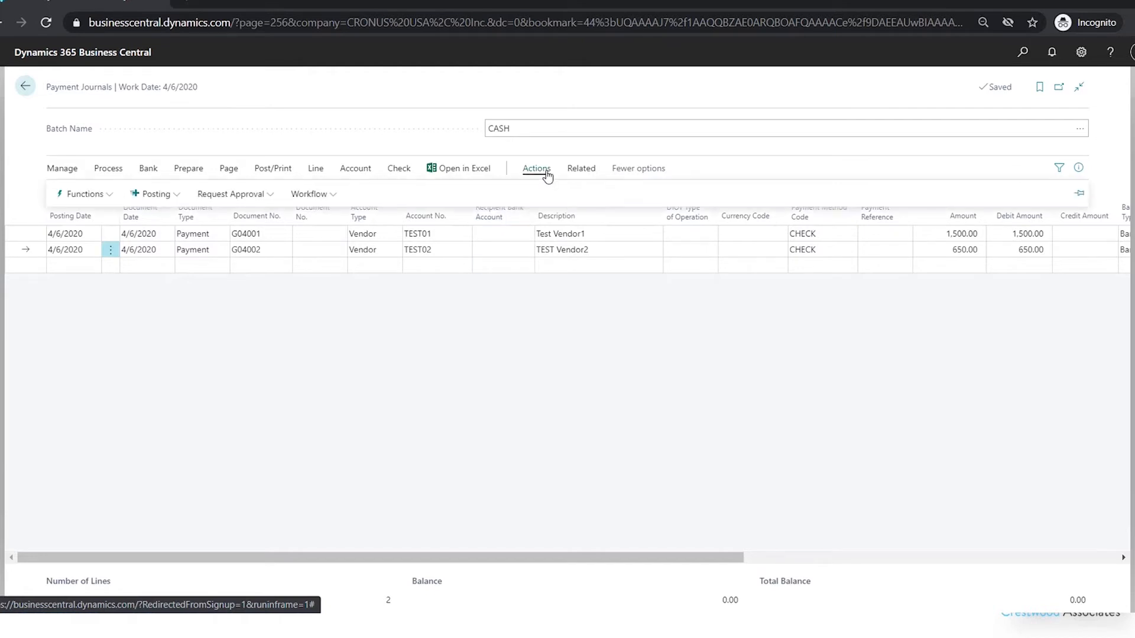
{"action": "left_click", "coordinate": [156, 195]}
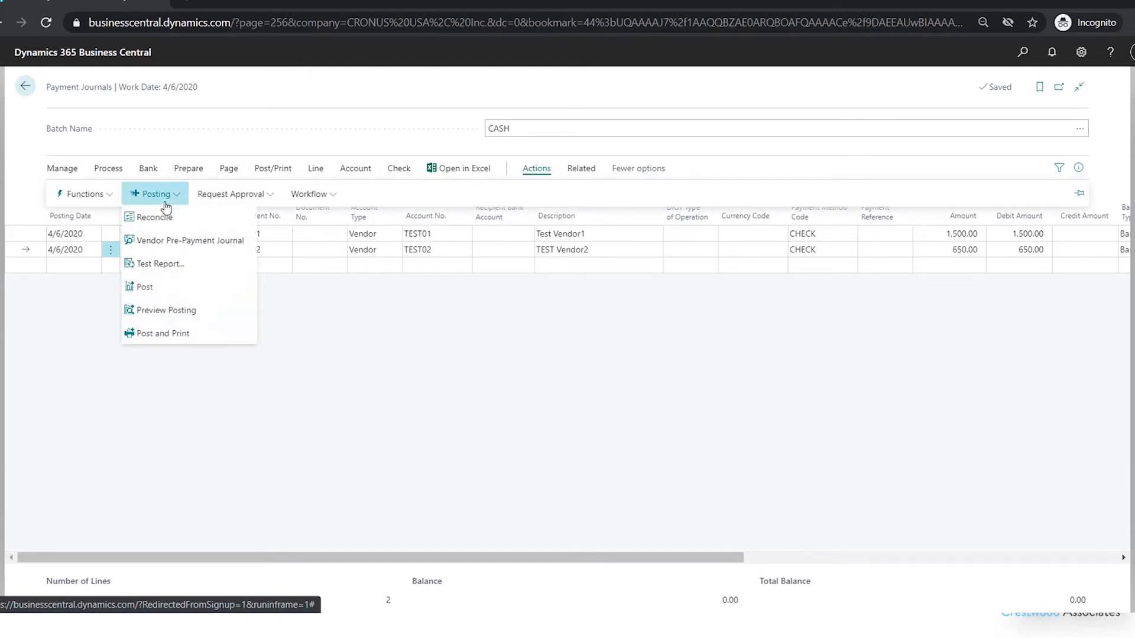
{"action": "left_click", "coordinate": [175, 274]}
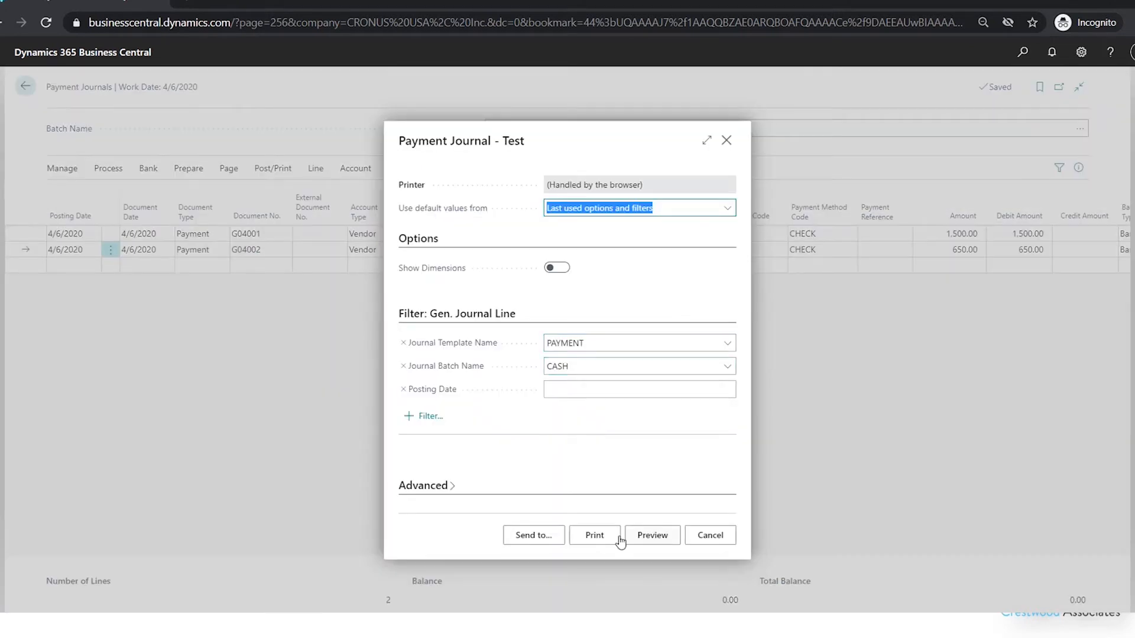
{"action": "left_click", "coordinate": [593, 539]}
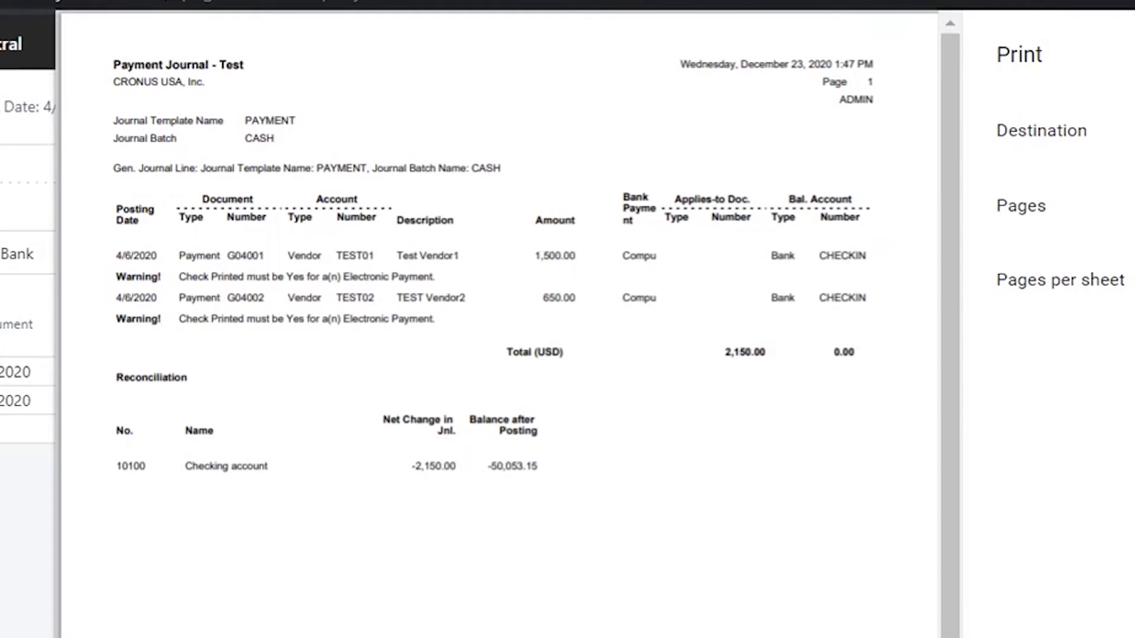
{"action": "key", "text": "Escape"}
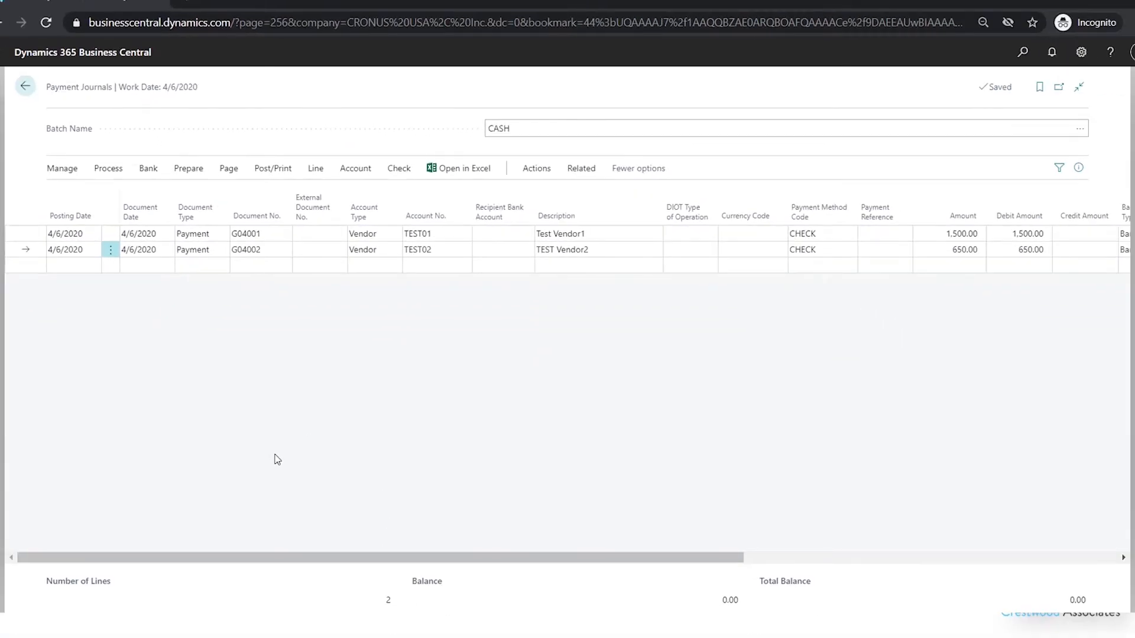
- Print the checks for the CASH batch payments from the CHECKING bank account, keeping the preset options
{"action": "left_click", "coordinate": [400, 171]}
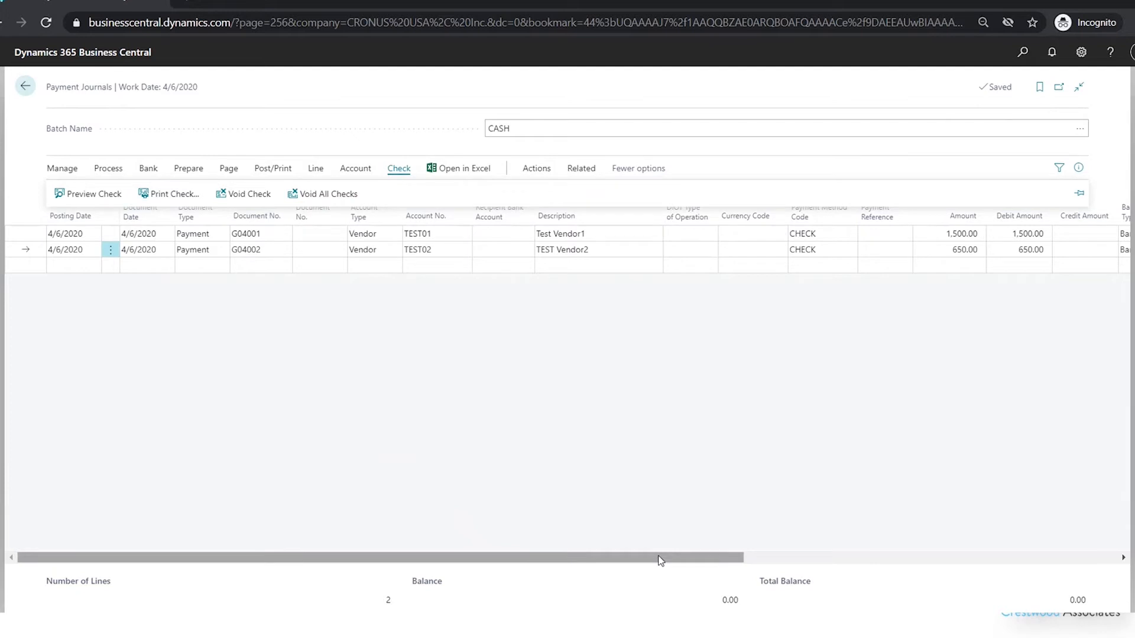
{"action": "left_click_drag", "start_coordinate": [661, 558], "coordinate": [1052, 560]}
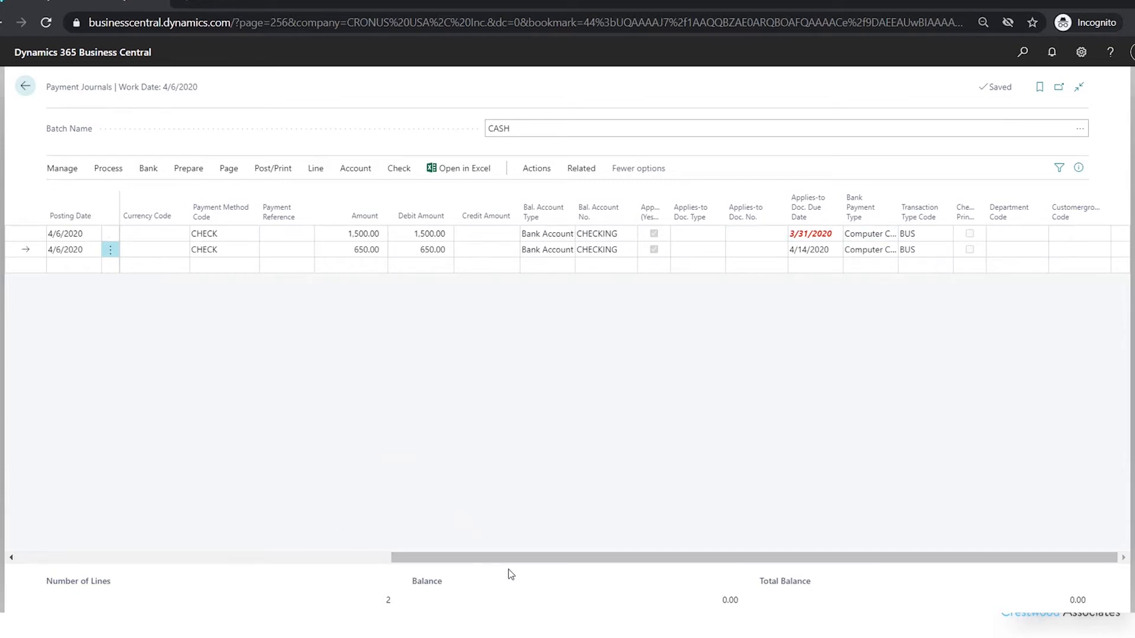
{"action": "left_click_drag", "start_coordinate": [513, 558], "coordinate": [89, 560]}
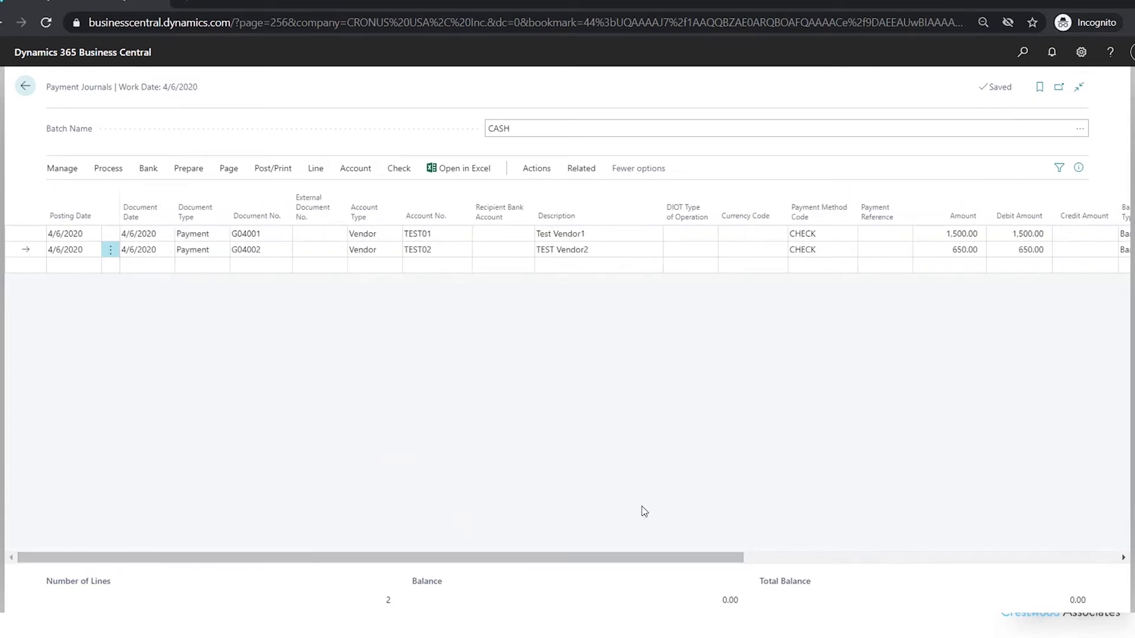
{"action": "left_click", "coordinate": [400, 169]}
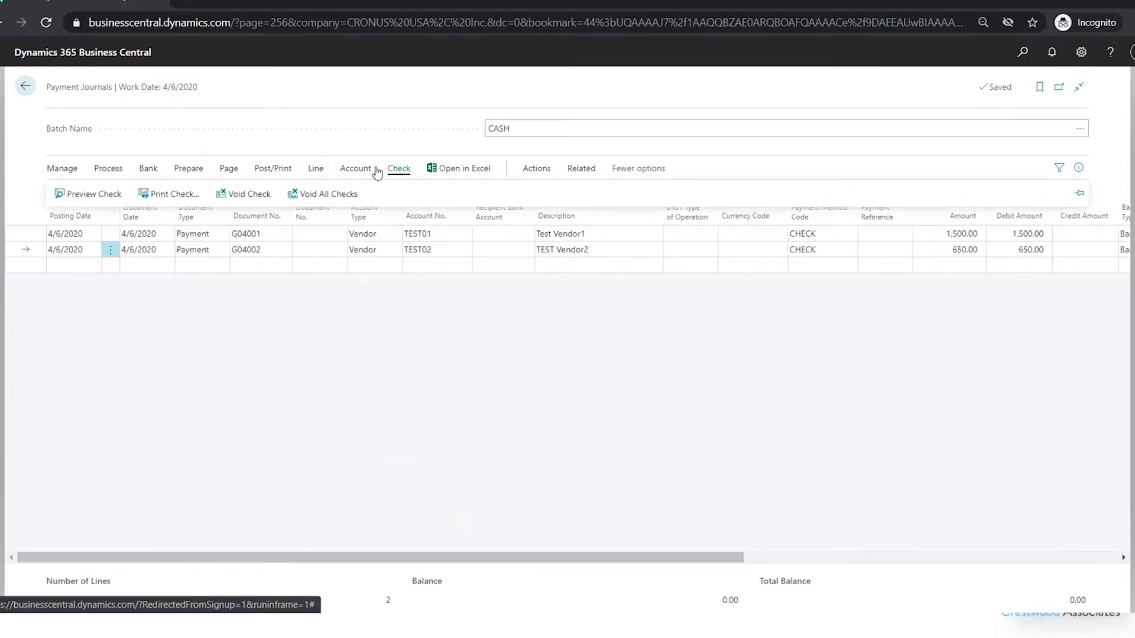
{"action": "left_click", "coordinate": [156, 196]}
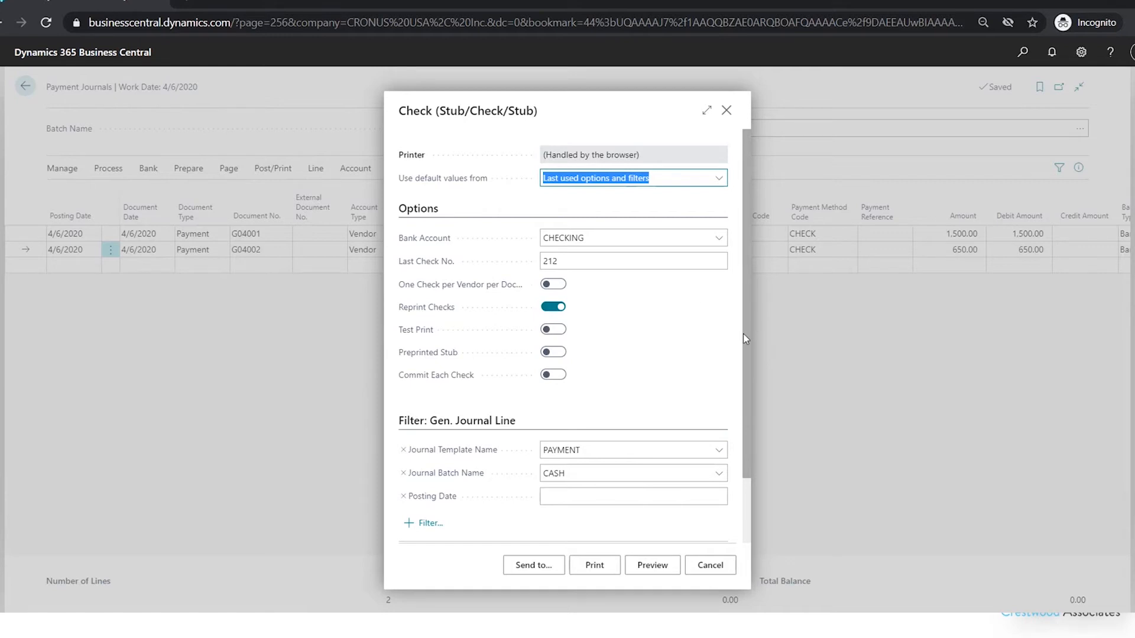
{"action": "scroll", "coordinate": [743, 334], "scroll_direction": "down", "scroll_amount": 2}
{"action": "scroll", "coordinate": [736, 461], "scroll_direction": "up", "scroll_amount": 2}
{"action": "left_click", "coordinate": [595, 566]}
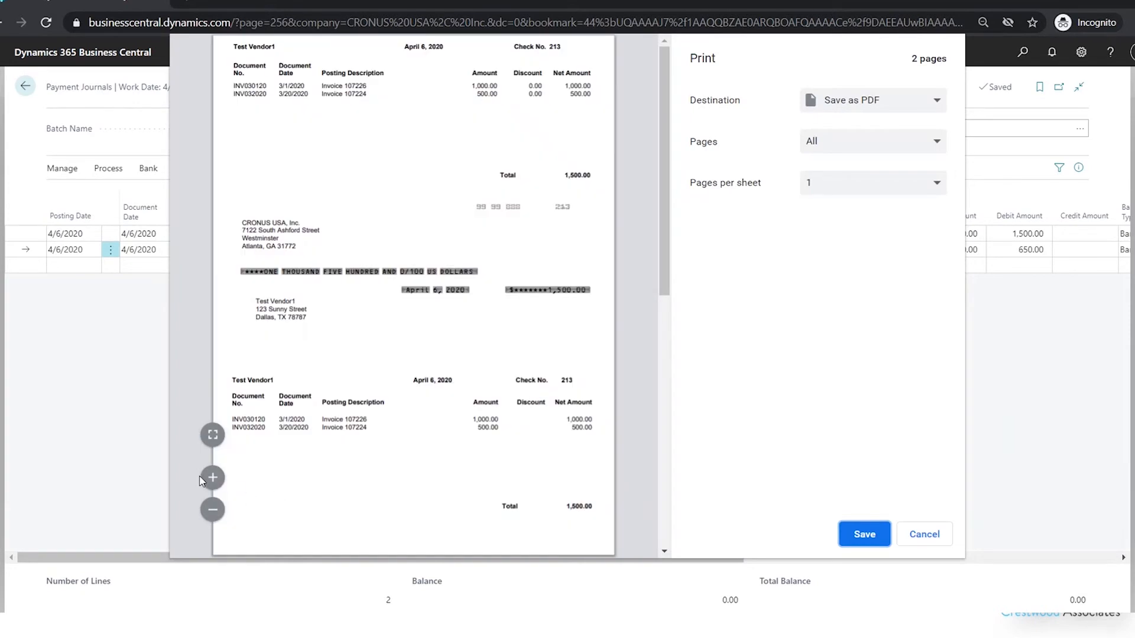
- Enlarge the check print preview, examine the checks for both vendors and close the preview without saving a PDF
{"action": "left_click", "coordinate": [214, 479]}
{"action": "left_click", "coordinate": [214, 479]}
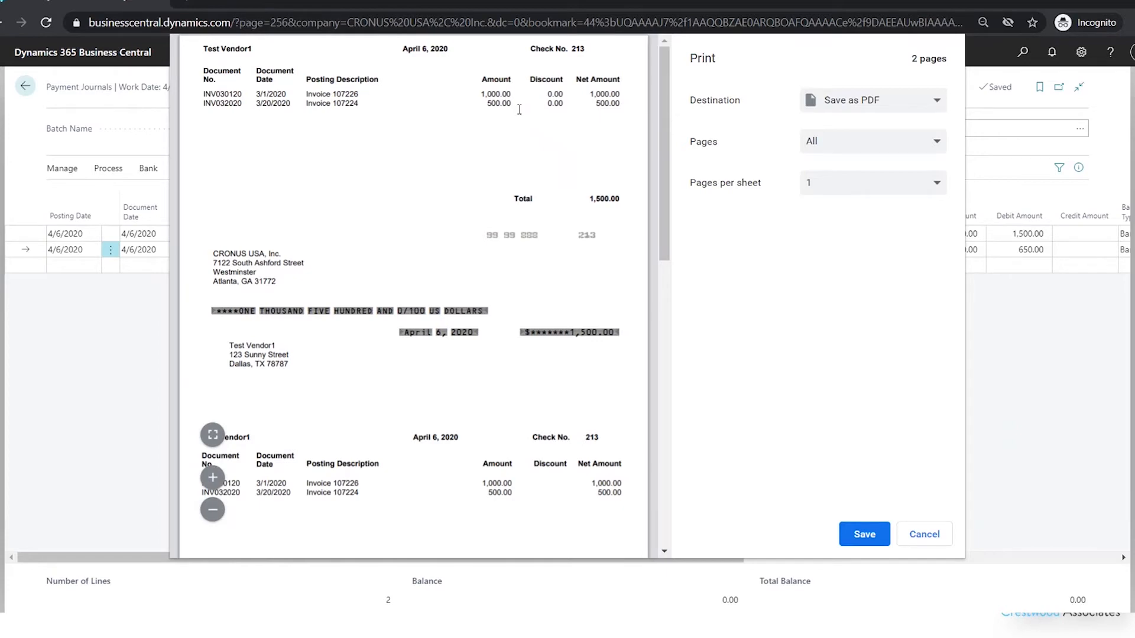
{"action": "left_click_drag", "start_coordinate": [662, 191], "coordinate": [660, 434]}
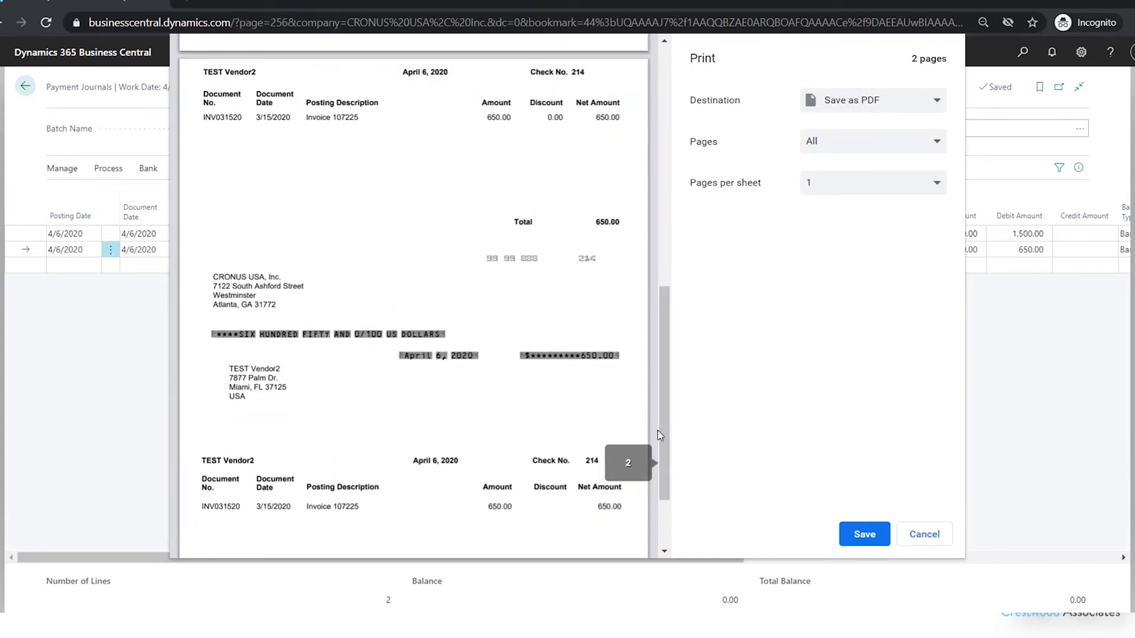
{"action": "left_click", "coordinate": [924, 535]}
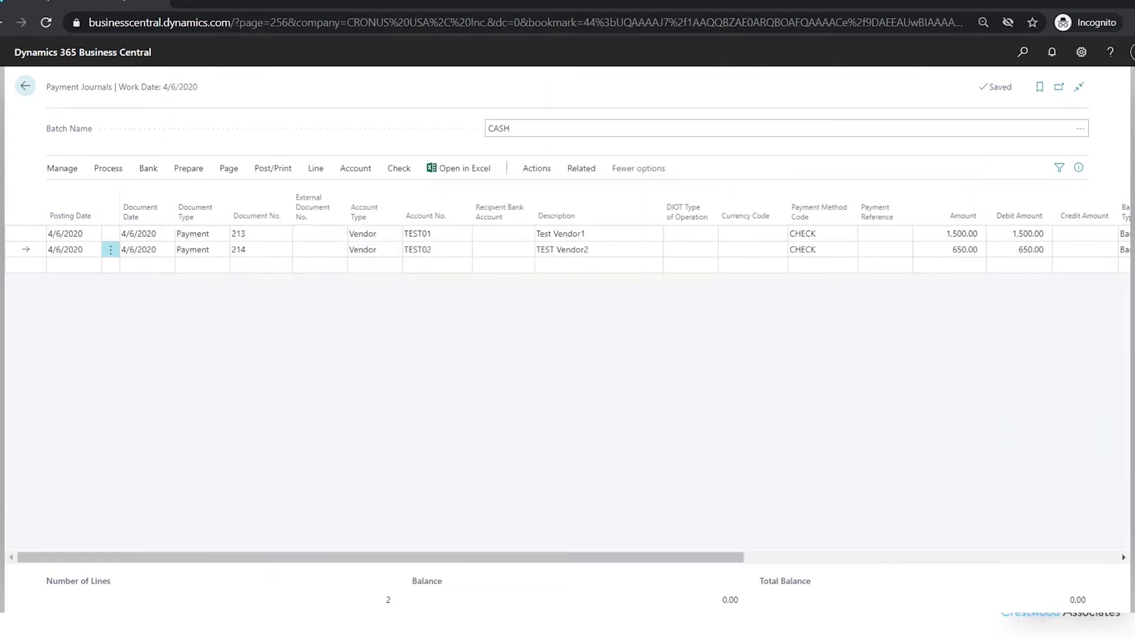
- Examine the document numbers and the Check Printed status of both payment lines
{"action": "left_click_drag", "start_coordinate": [736, 559], "coordinate": [1095, 552]}
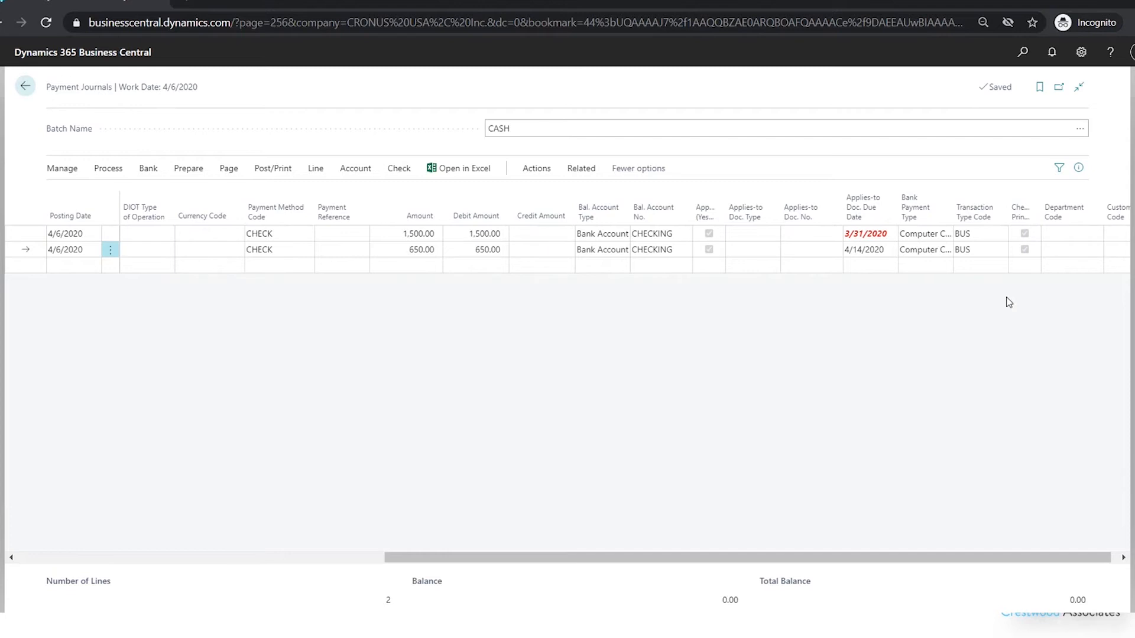
{"action": "left_click_drag", "start_coordinate": [469, 558], "coordinate": [23, 553]}
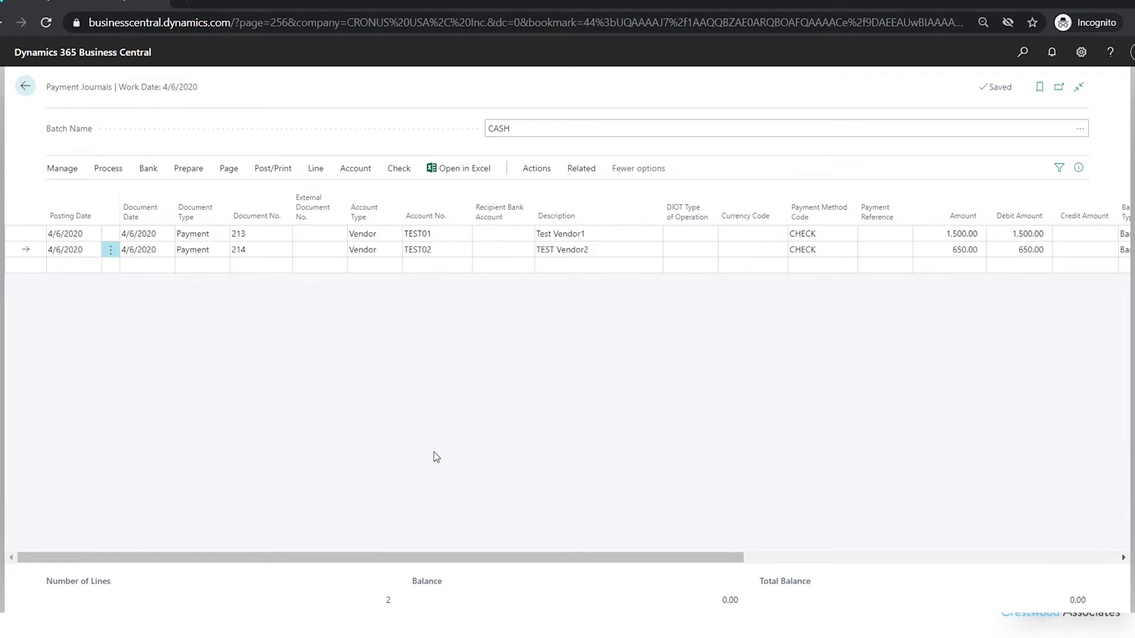
{"action": "left_click", "coordinate": [398, 171]}
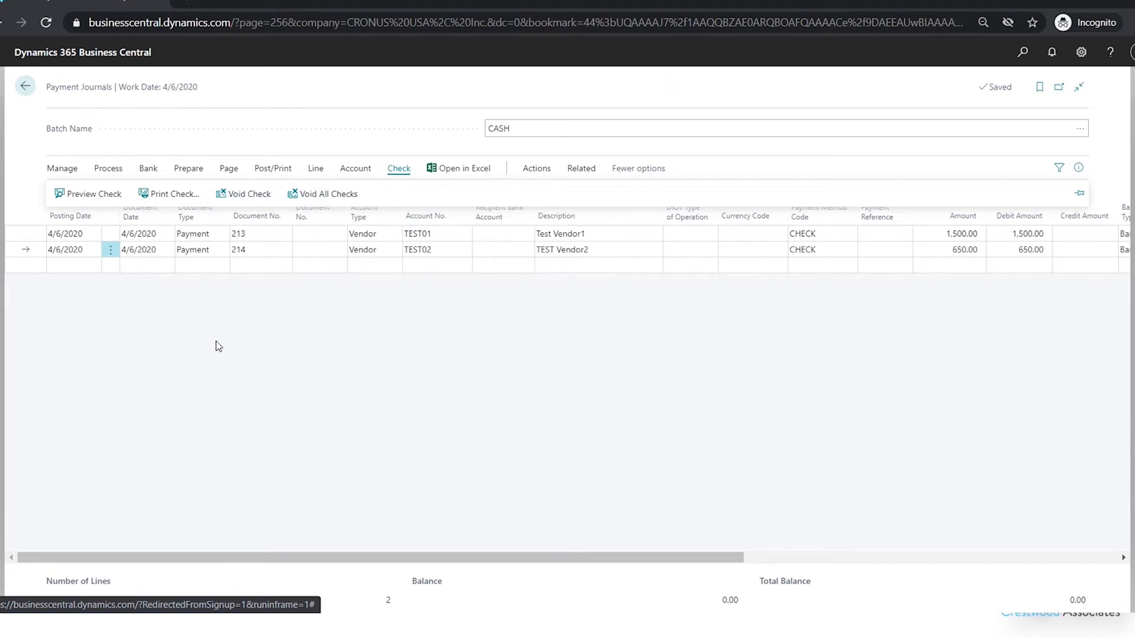
{"action": "left_click", "coordinate": [136, 302]}
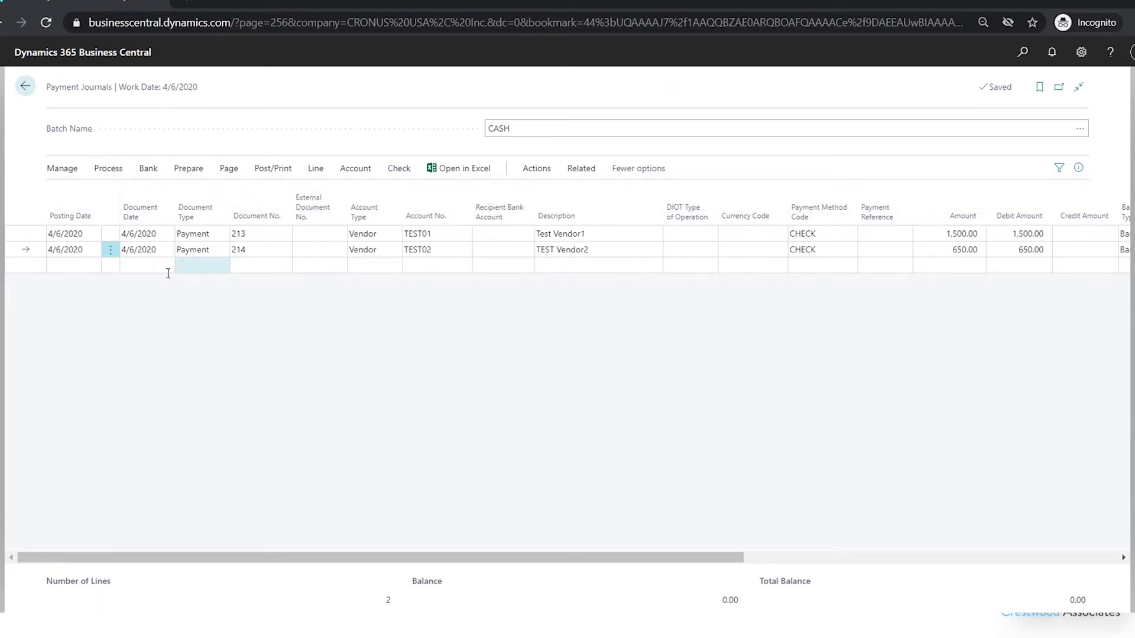
- Post the CASH payment journal lines and return to the list of payment journal batches
{"action": "left_click", "coordinate": [273, 171]}
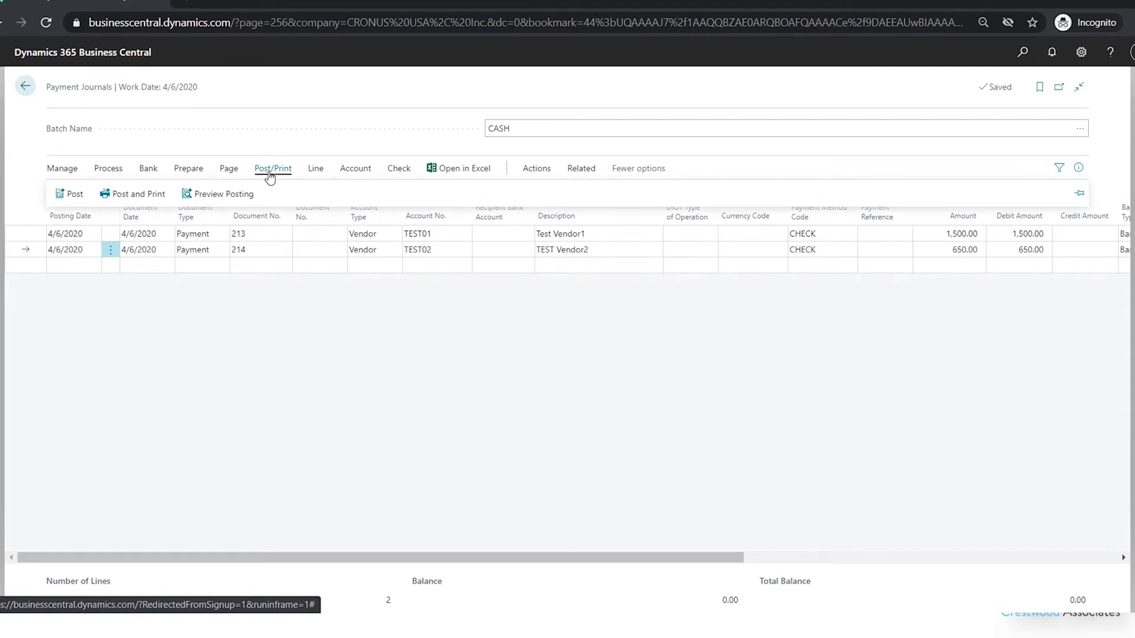
{"action": "left_click", "coordinate": [67, 196]}
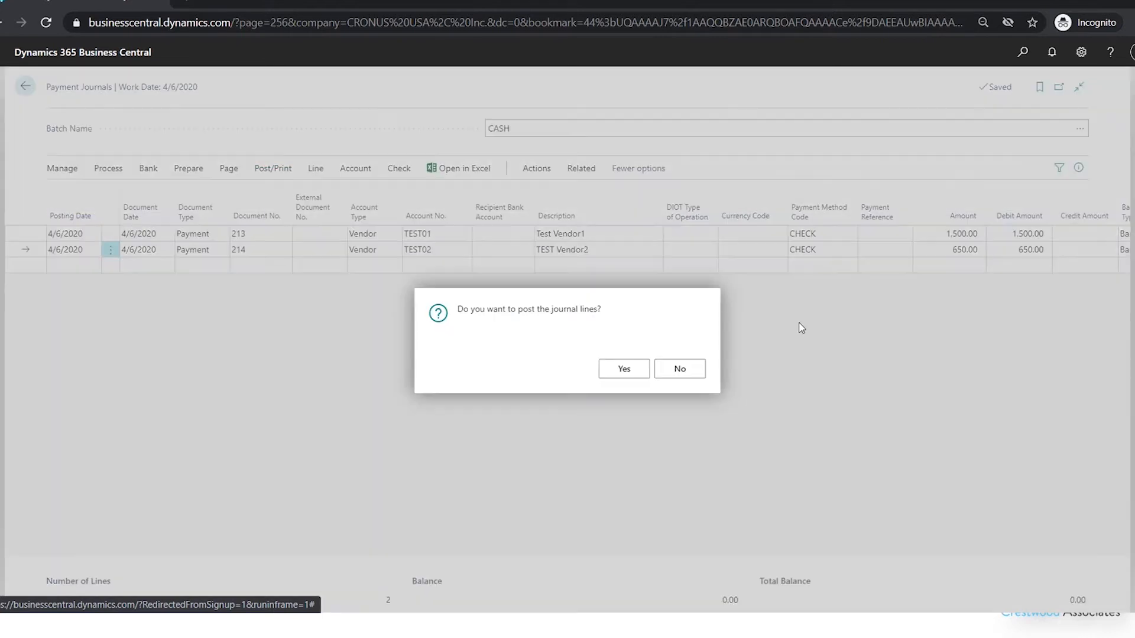
{"action": "left_click", "coordinate": [611, 373]}
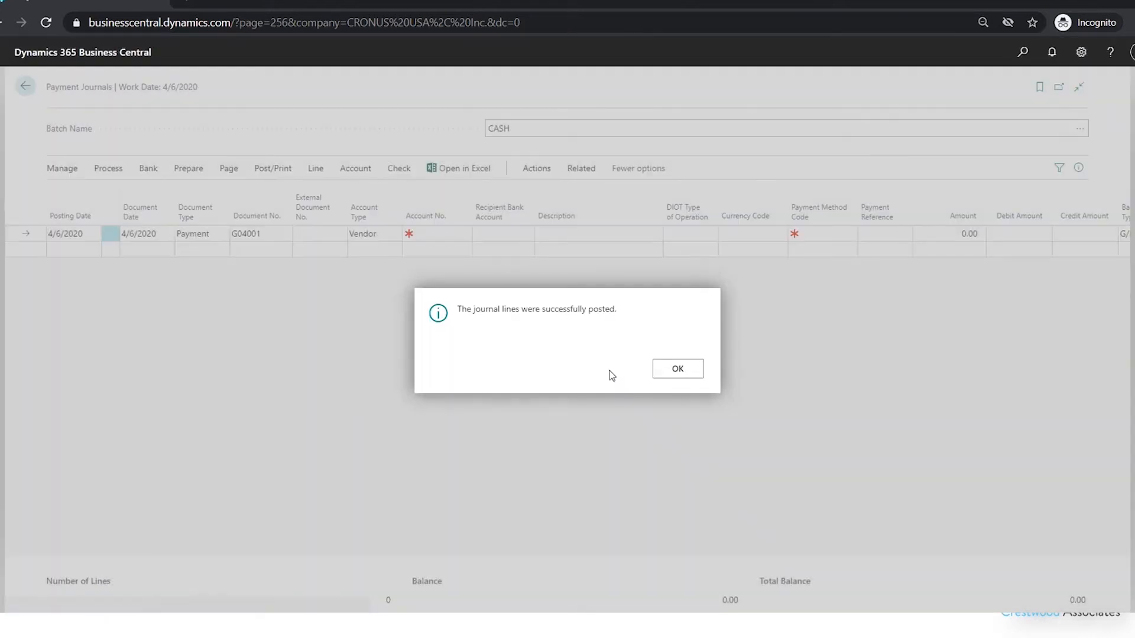
{"action": "left_click", "coordinate": [671, 370]}
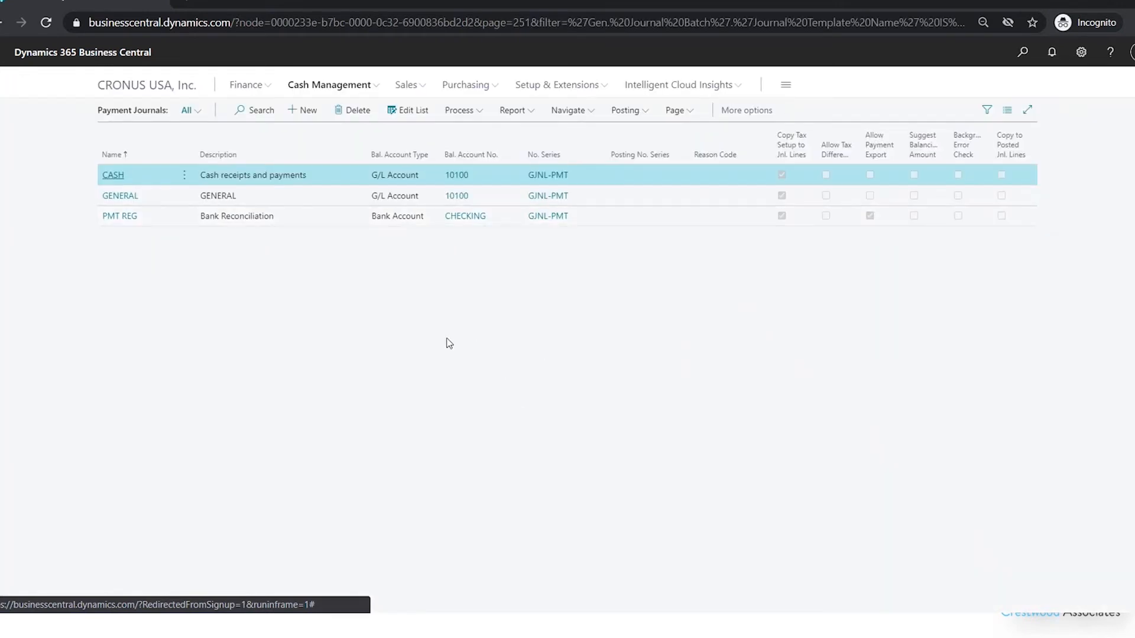
- Search for the vendor ledger and open the archived Vendor Ledger Entries list
{"action": "left_click", "coordinate": [1013, 57]}
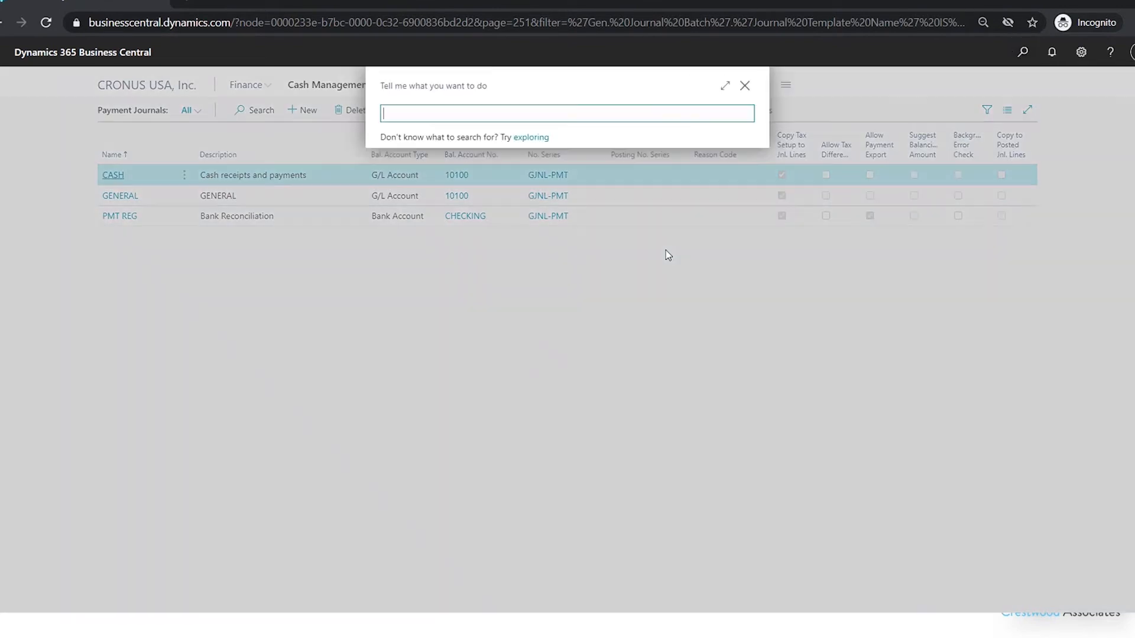
{"action": "type", "text": "vendor ledger"}
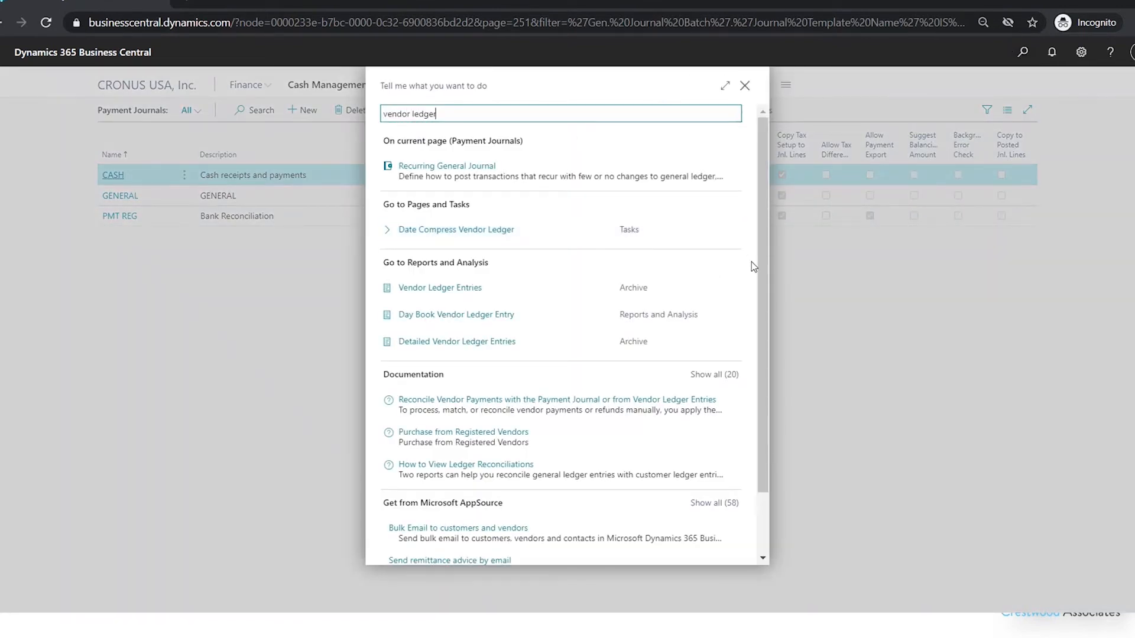
{"action": "left_click", "coordinate": [432, 288]}
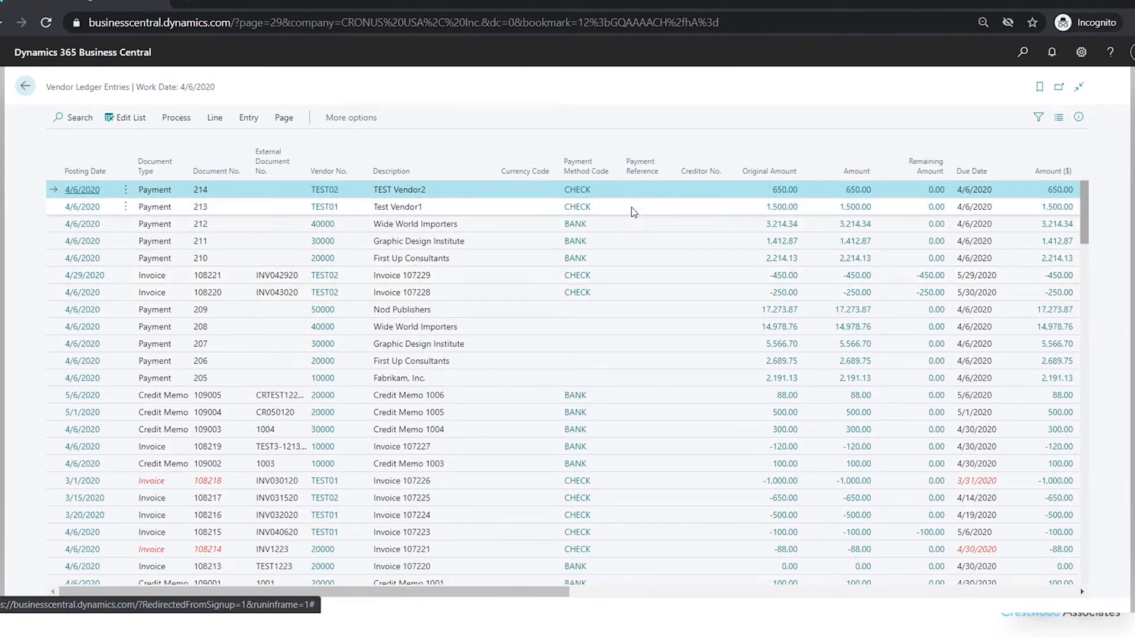
- Open the applied entries of Test Vendor1's payment 213, examine the applied invoices and their amounts, and close them
{"action": "left_click", "coordinate": [485, 210]}
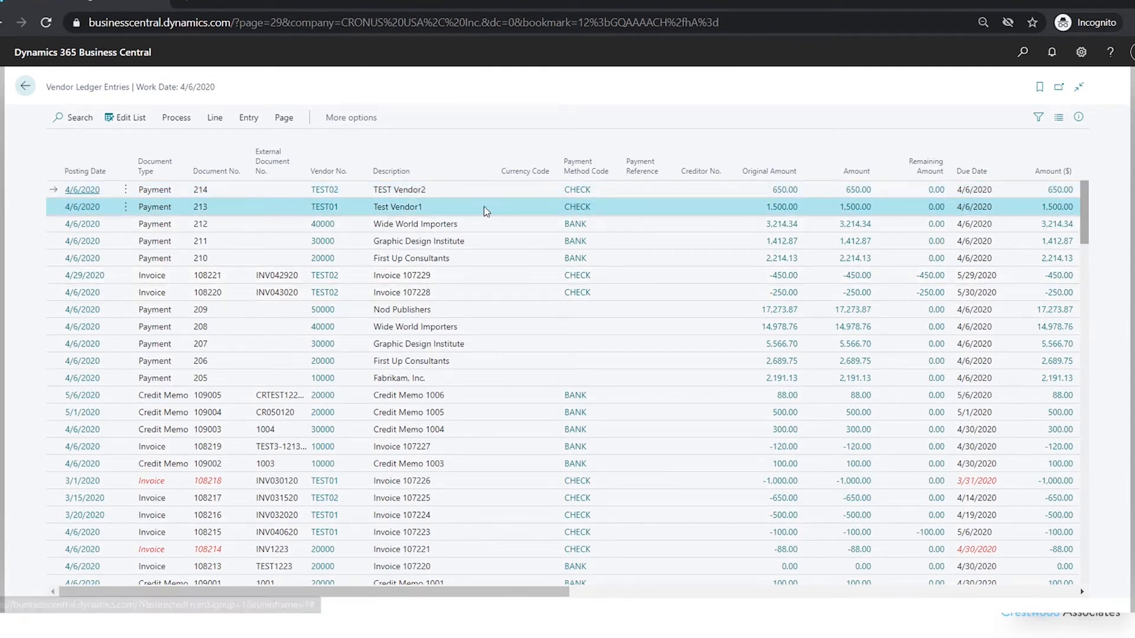
{"action": "left_click", "coordinate": [250, 125]}
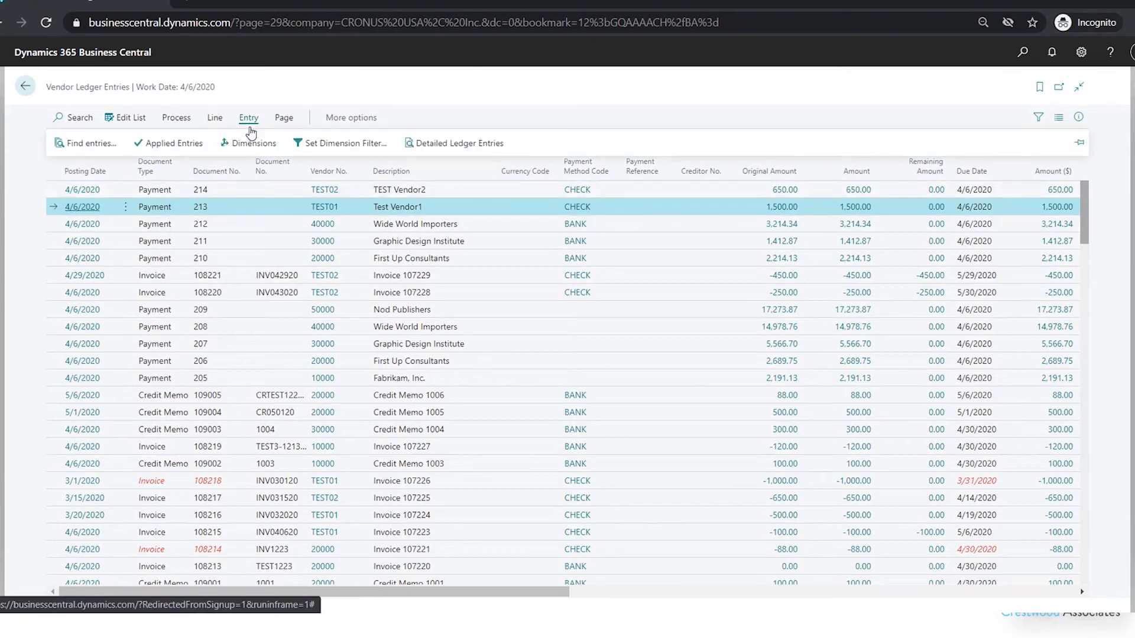
{"action": "left_click", "coordinate": [174, 143]}
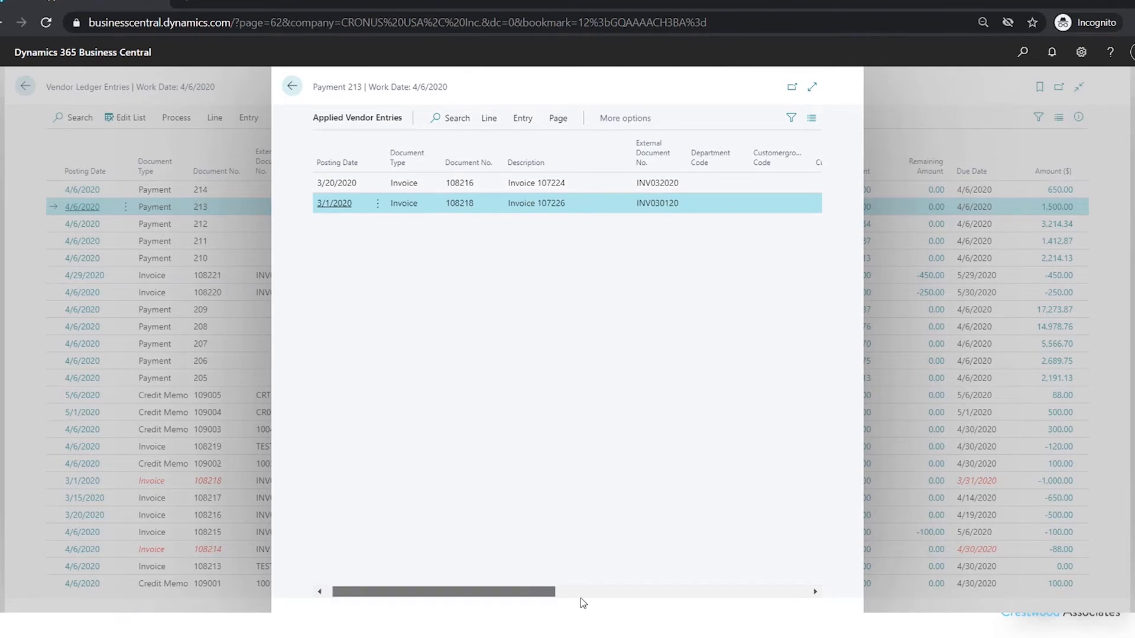
{"action": "left_click_drag", "start_coordinate": [580, 592], "coordinate": [726, 600]}
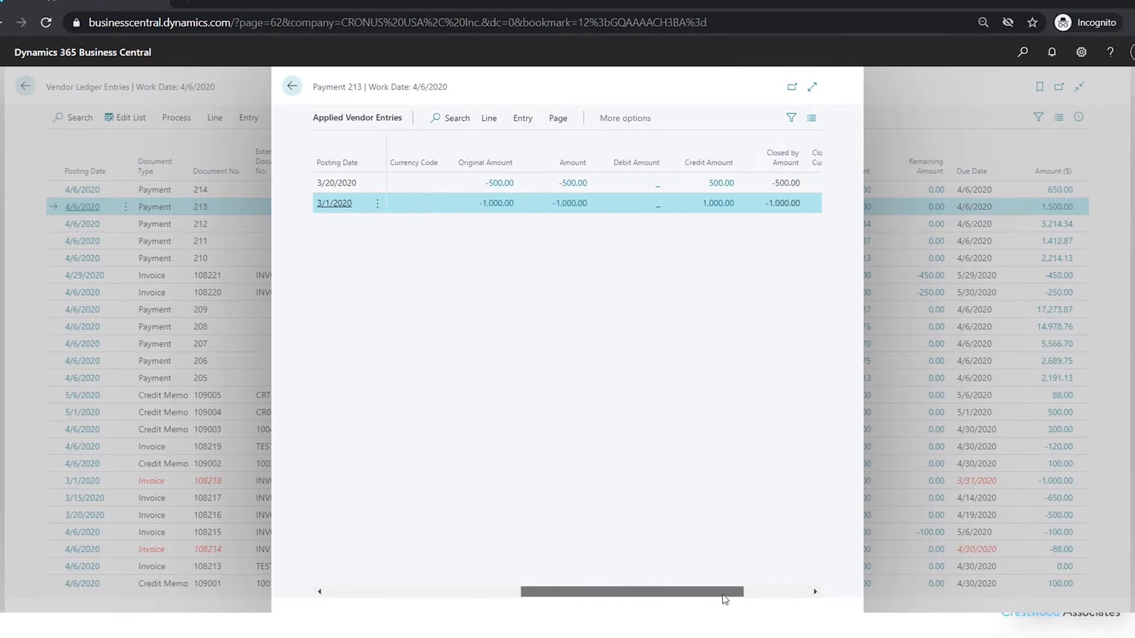
{"action": "left_click", "coordinate": [292, 88]}
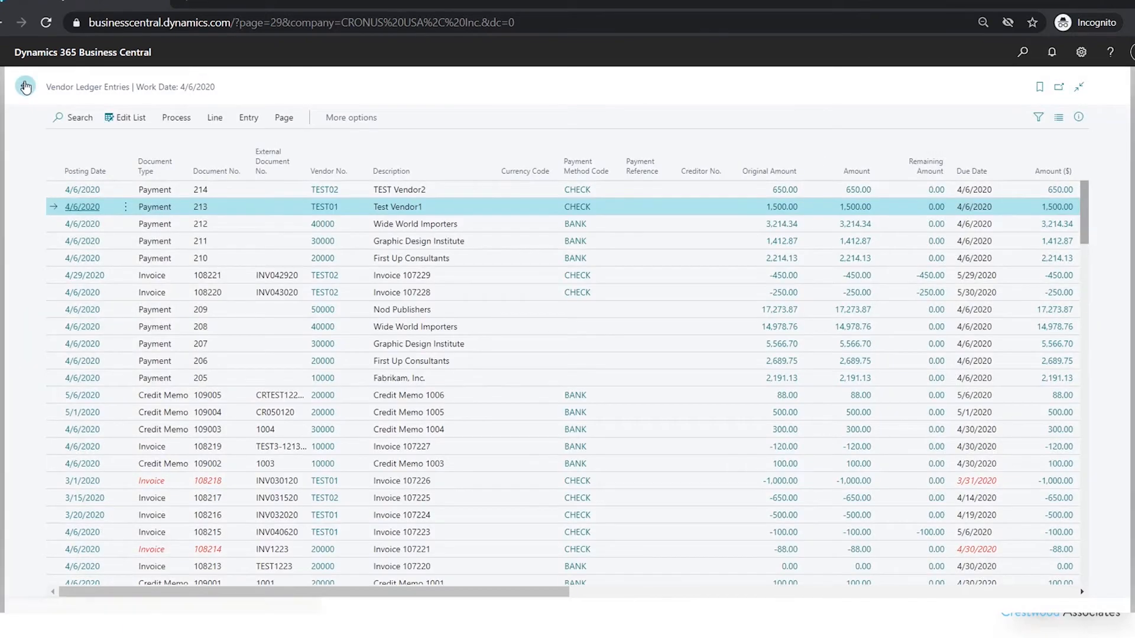
- Return to the company home page and open the Outstanding Vendor Invoices list
{"action": "left_click", "coordinate": [24, 83]}
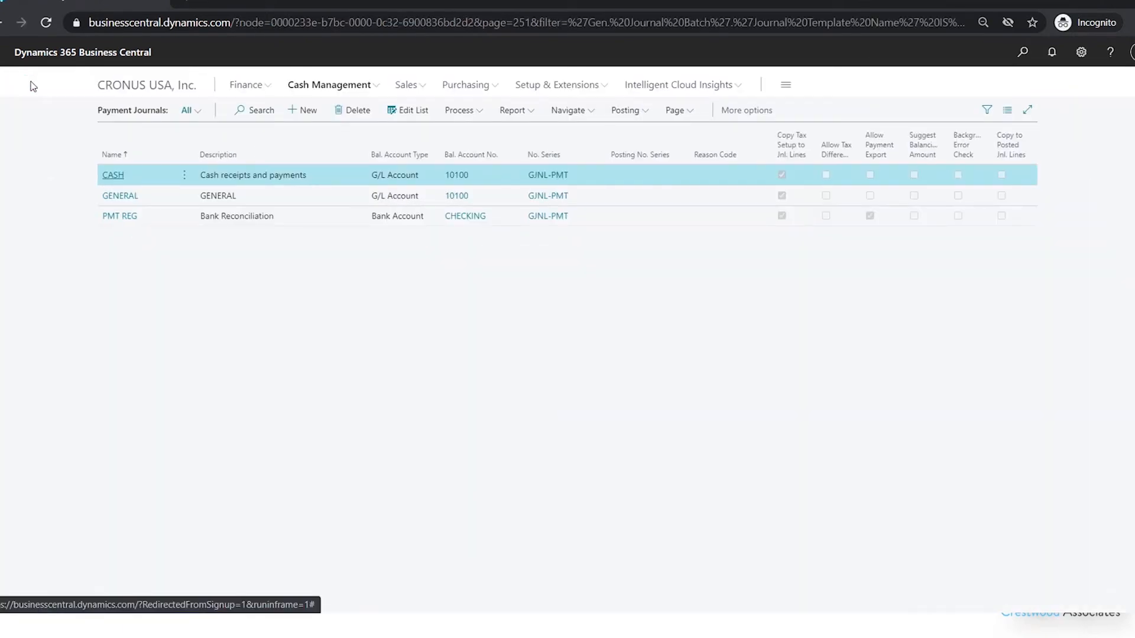
{"action": "left_click", "coordinate": [156, 88]}
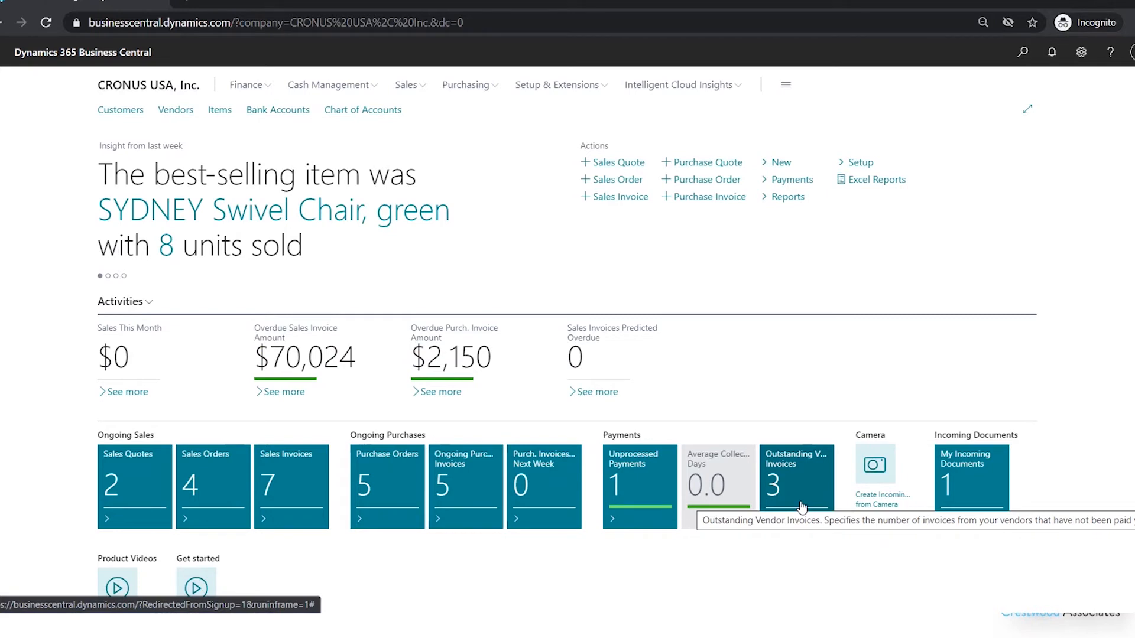
{"action": "left_click", "coordinate": [802, 507]}
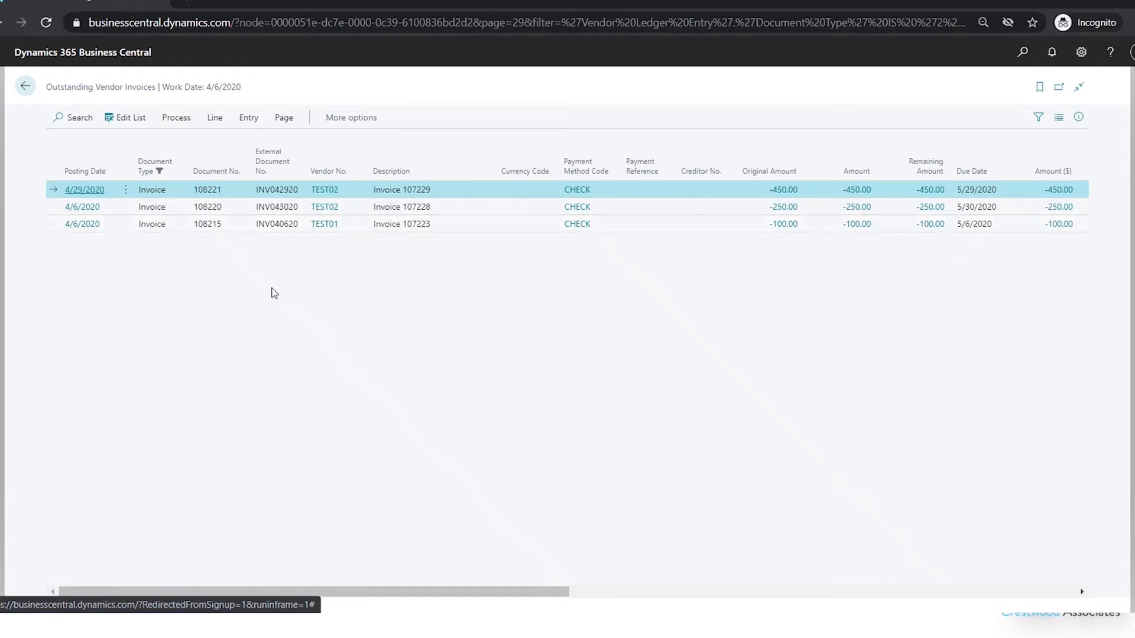
- Turn on multiple selection in the Outstanding Vendor Invoices list and select all three invoices
{"action": "left_click", "coordinate": [125, 208], "text": "ctrl"}
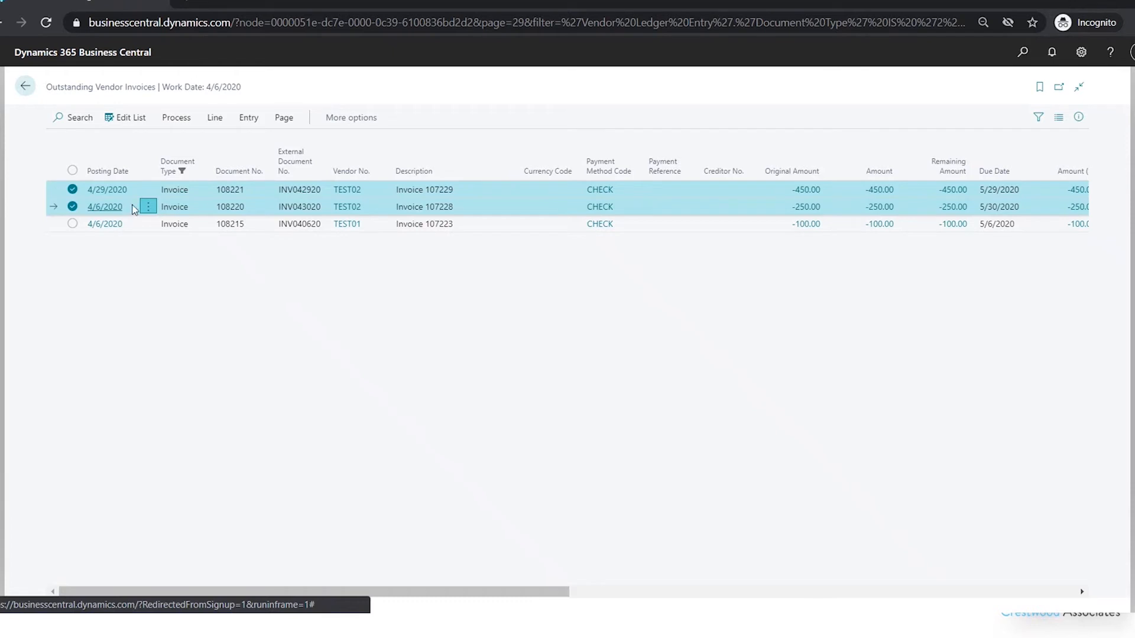
{"action": "left_click", "coordinate": [148, 206]}
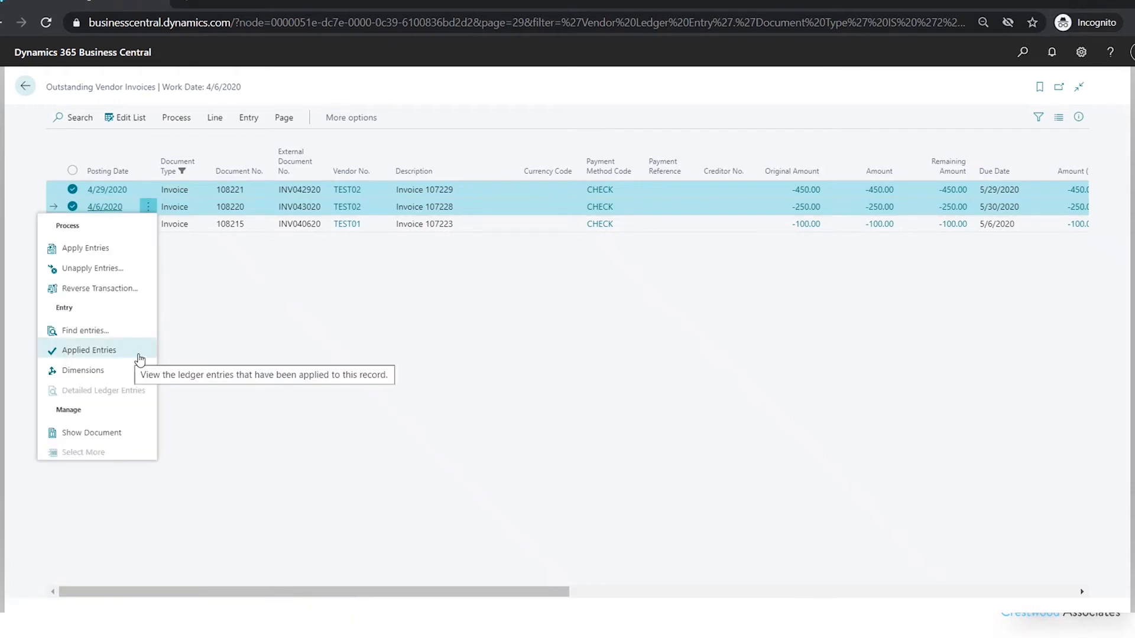
{"action": "left_click", "coordinate": [170, 350]}
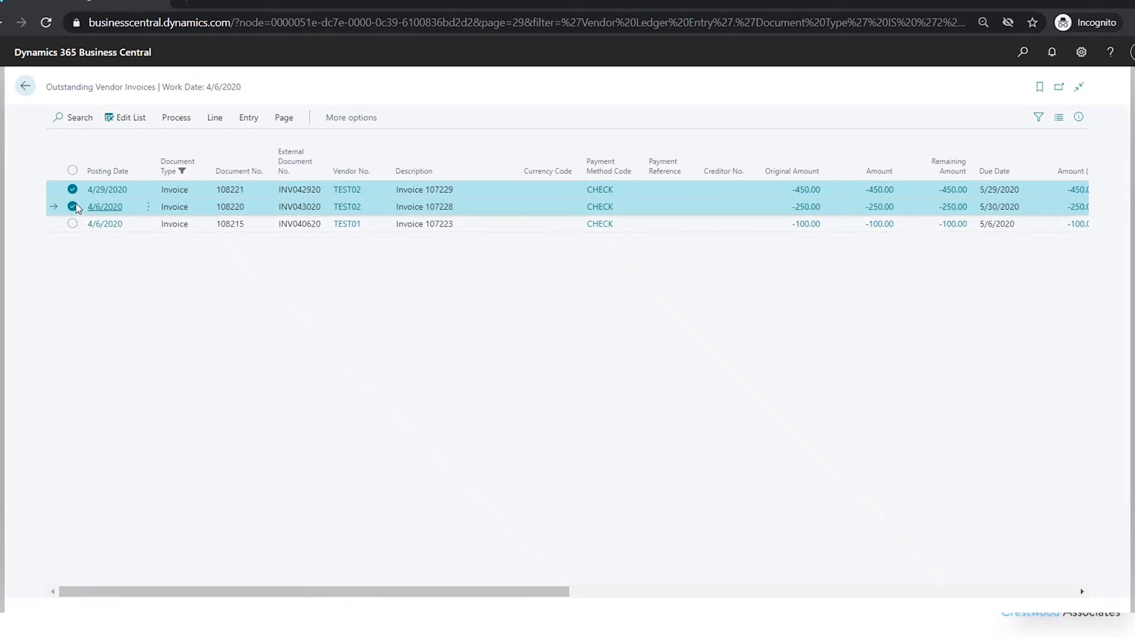
{"action": "left_click", "coordinate": [91, 208]}
{"action": "left_click", "coordinate": [124, 207]}
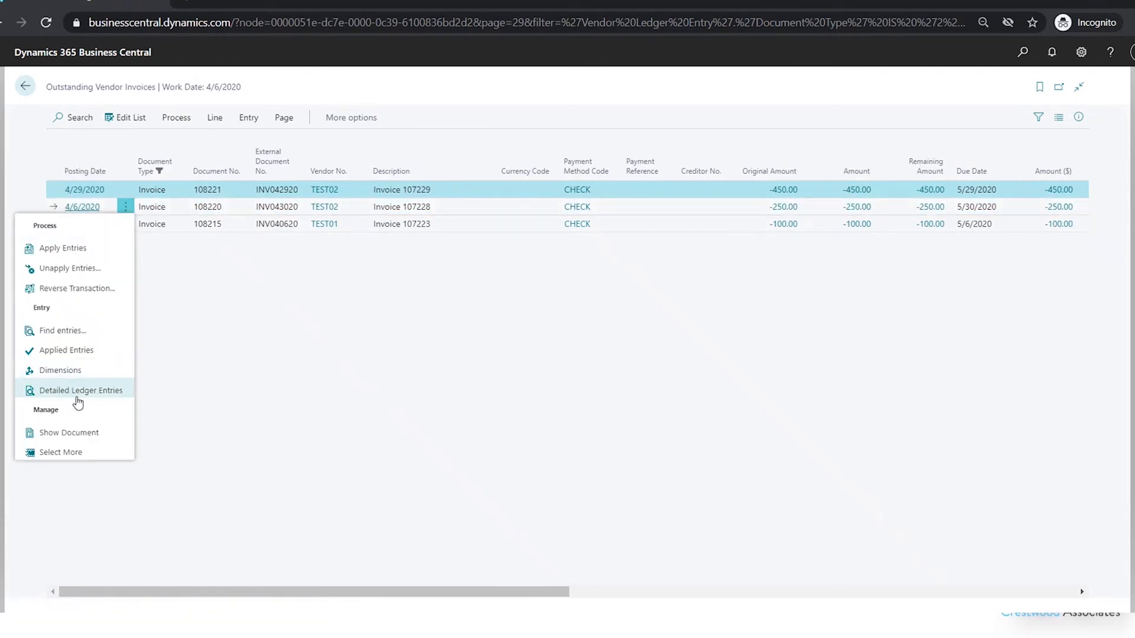
{"action": "left_click", "coordinate": [105, 453]}
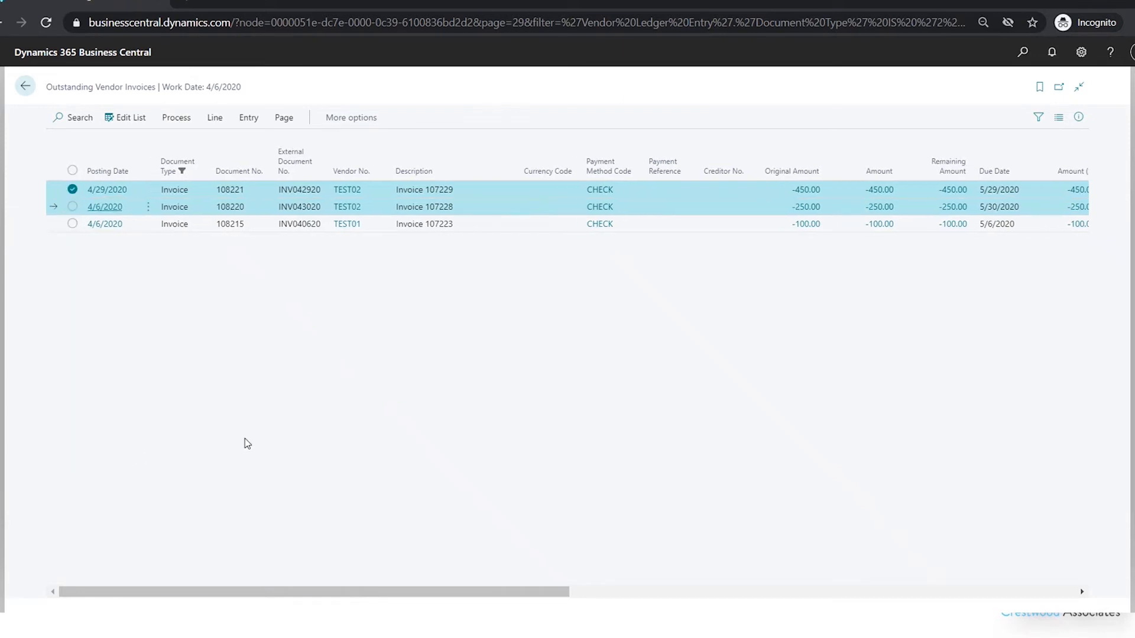
{"action": "left_click", "coordinate": [73, 207]}
{"action": "left_click", "coordinate": [72, 224]}
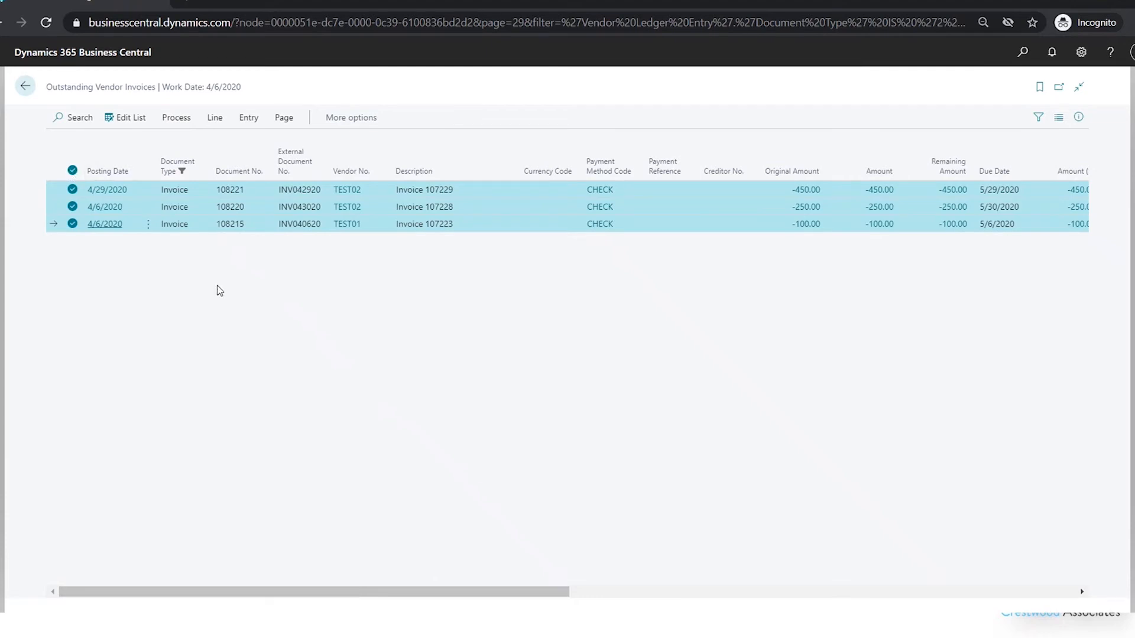
- Clear invoices 108215 and 108220 from the multiple selection
{"action": "left_click", "coordinate": [71, 227]}
{"action": "left_click", "coordinate": [70, 229]}
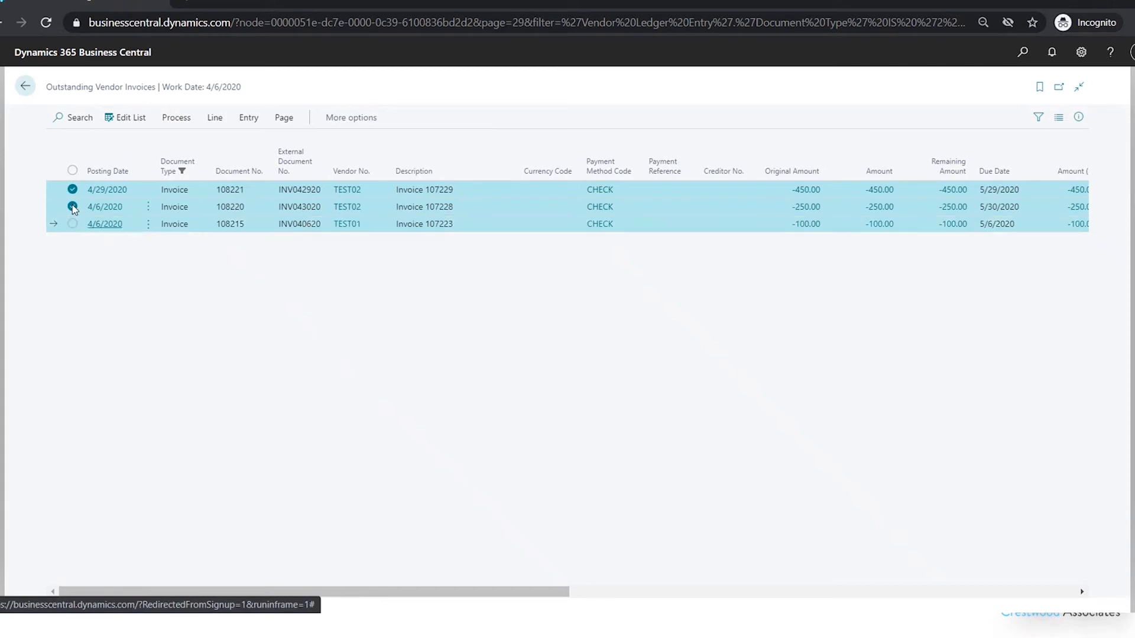
{"action": "left_click", "coordinate": [72, 207]}
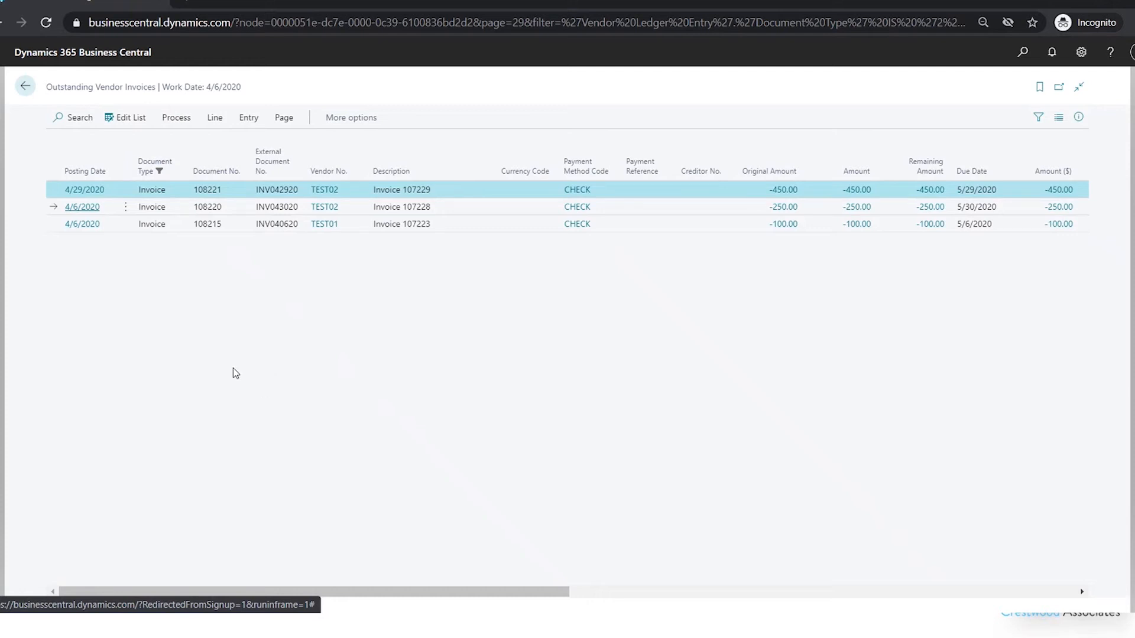
- Show the filter options for the outstanding vendor invoices and add a filter on Due Date
{"action": "left_click", "coordinate": [1039, 119]}
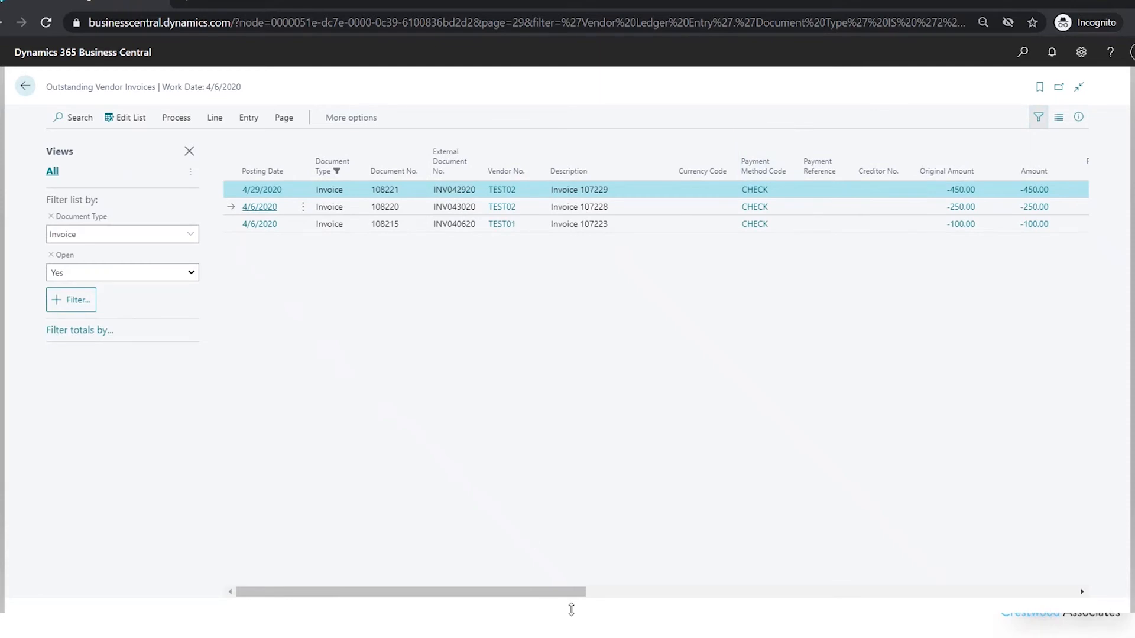
{"action": "left_click_drag", "start_coordinate": [579, 592], "coordinate": [756, 599]}
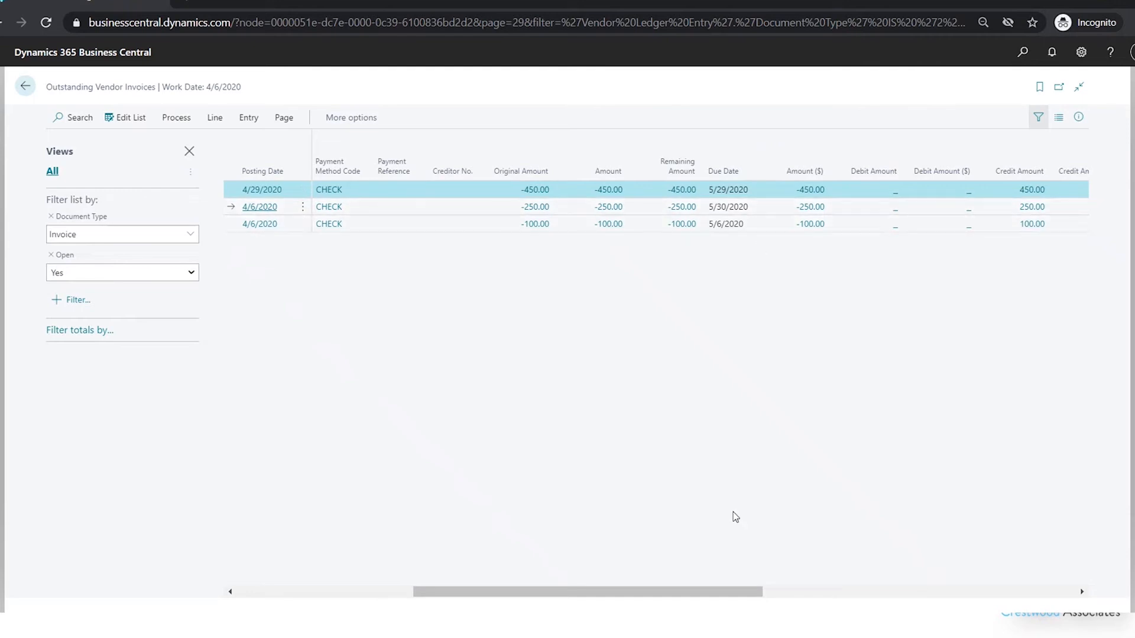
{"action": "left_click_drag", "start_coordinate": [702, 592], "coordinate": [702, 592]}
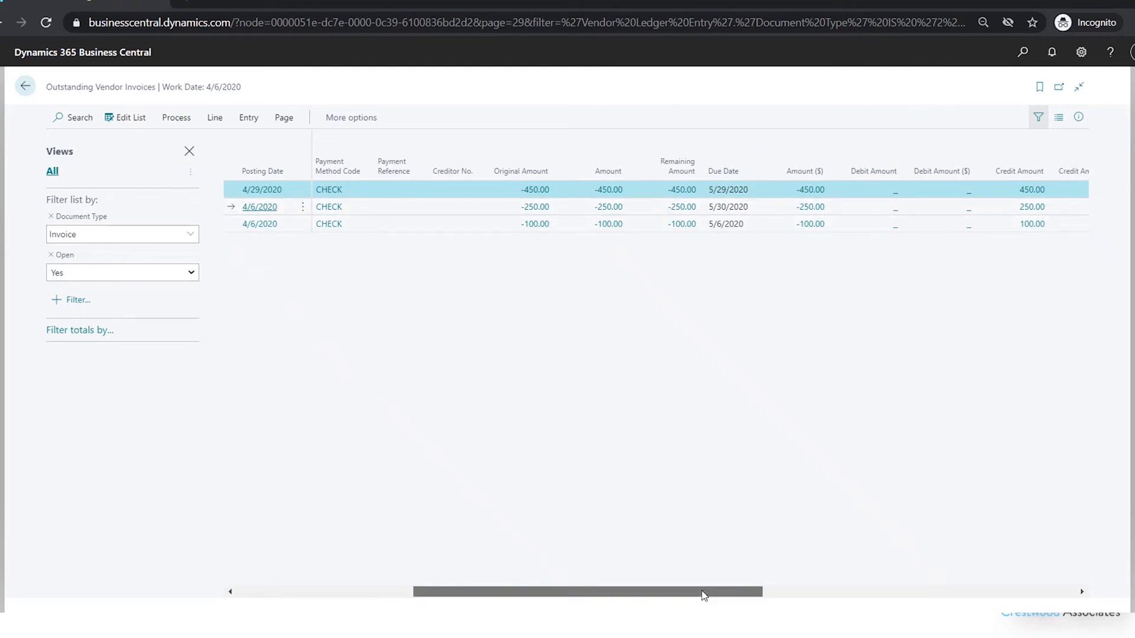
{"action": "left_click_drag", "start_coordinate": [702, 591], "coordinate": [701, 590]}
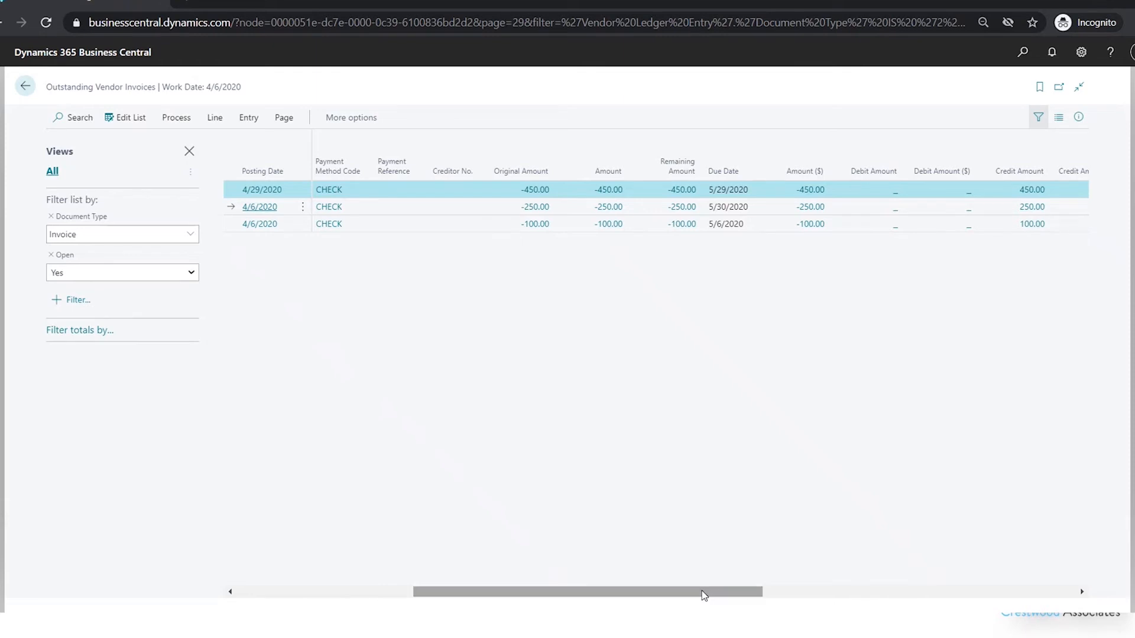
{"action": "left_click", "coordinate": [66, 302]}
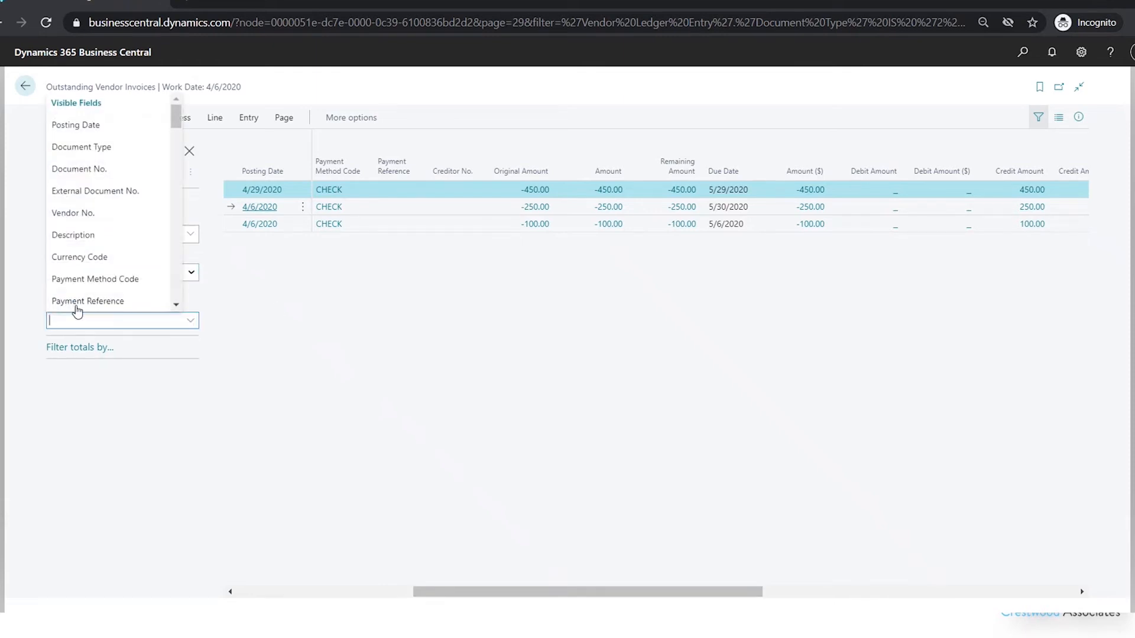
{"action": "type", "text": "Due Date"}
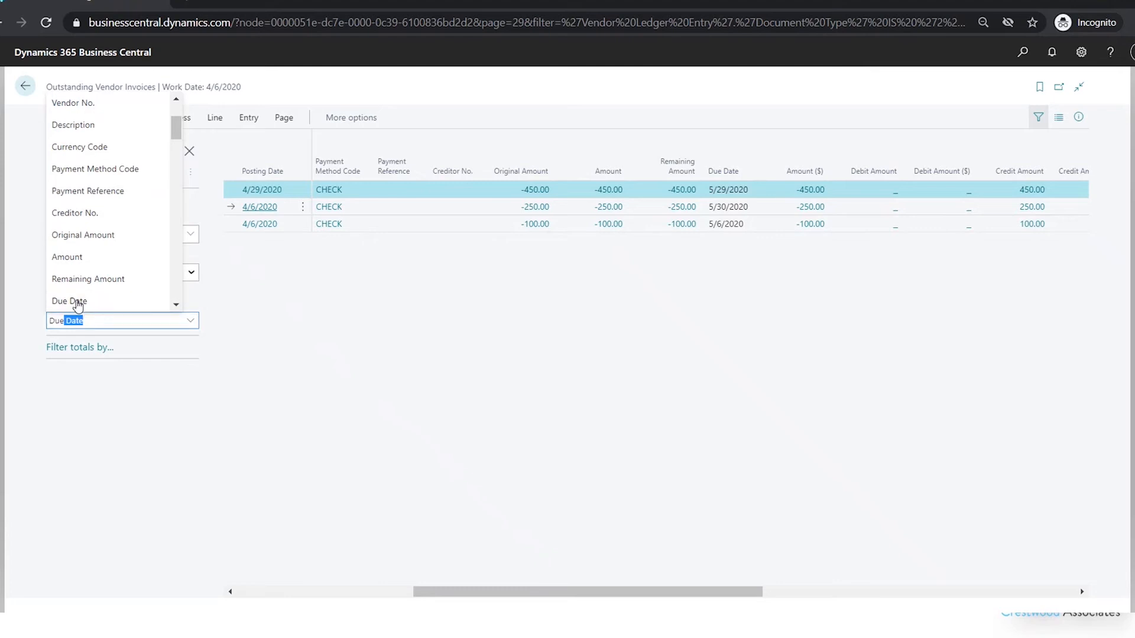
{"action": "left_click", "coordinate": [77, 301]}
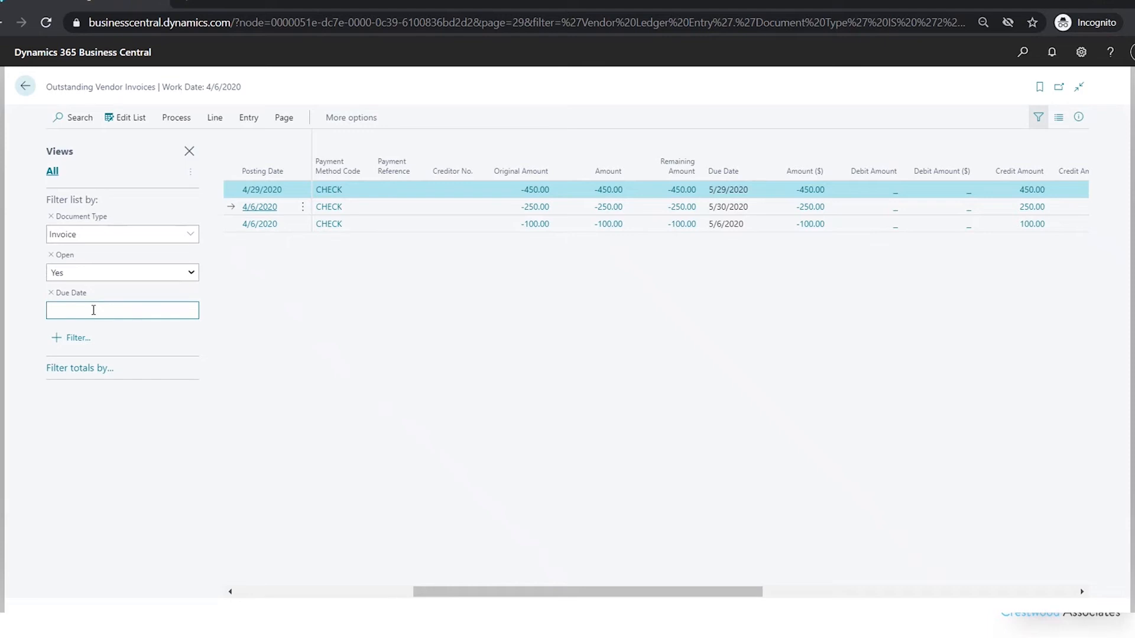
- Set the Due Date filter to <05/29/20
{"action": "type", "text": "<0"}
{"action": "type", "text": "5"}
{"action": "type", "text": "/29"}
{"action": "type", "text": "/20"}
{"action": "key", "text": "Tab"}
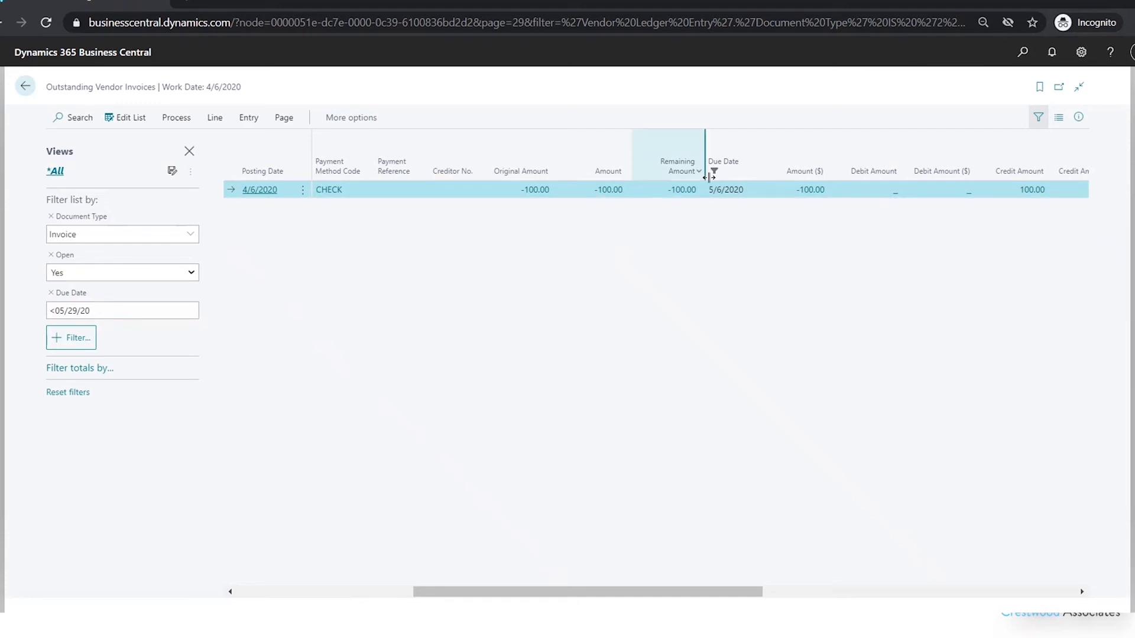
- Change the Due Date filter to <=05/29/20 so that it includes the date itself
{"action": "left_click", "coordinate": [55, 312]}
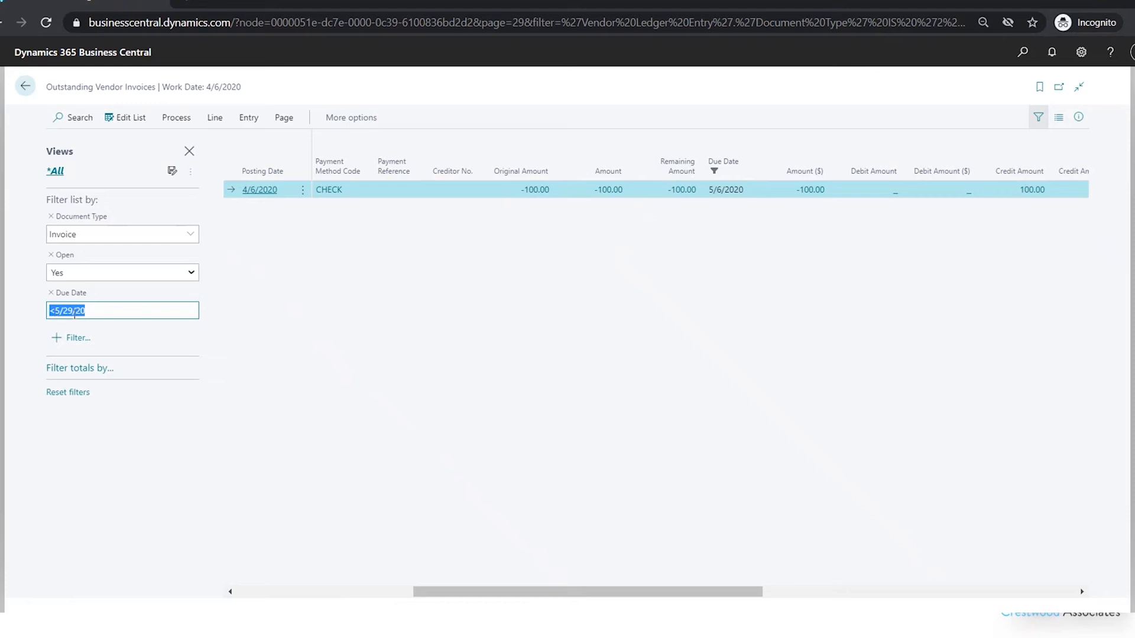
{"action": "left_click", "coordinate": [54, 311]}
{"action": "type", "text": "="}
{"action": "key", "text": "Tab"}
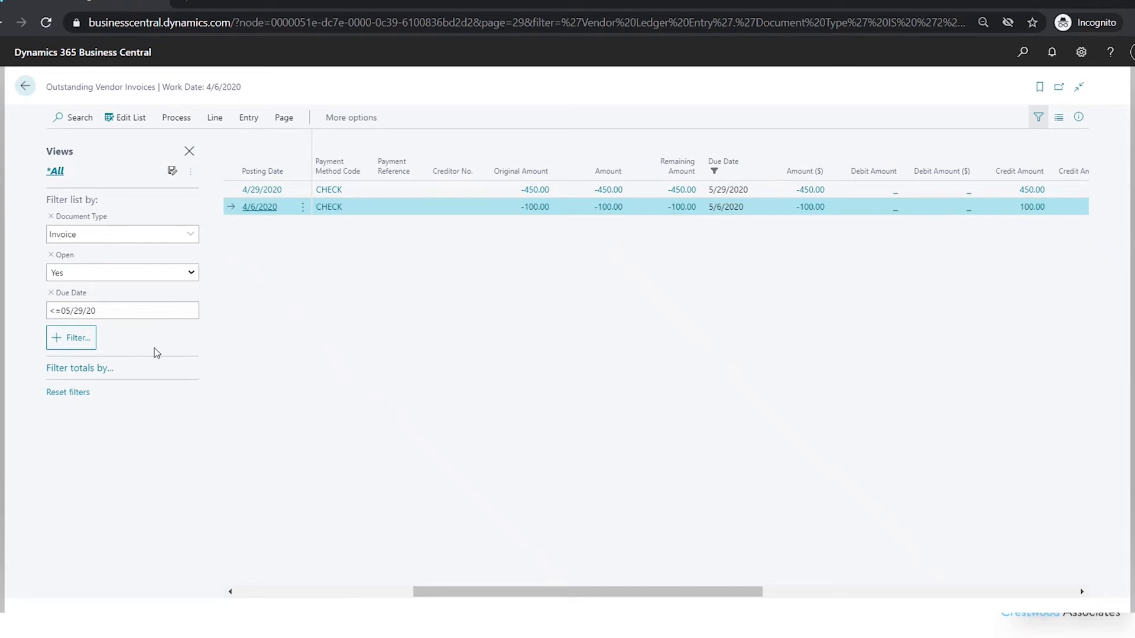
{"action": "left_click", "coordinate": [70, 338]}
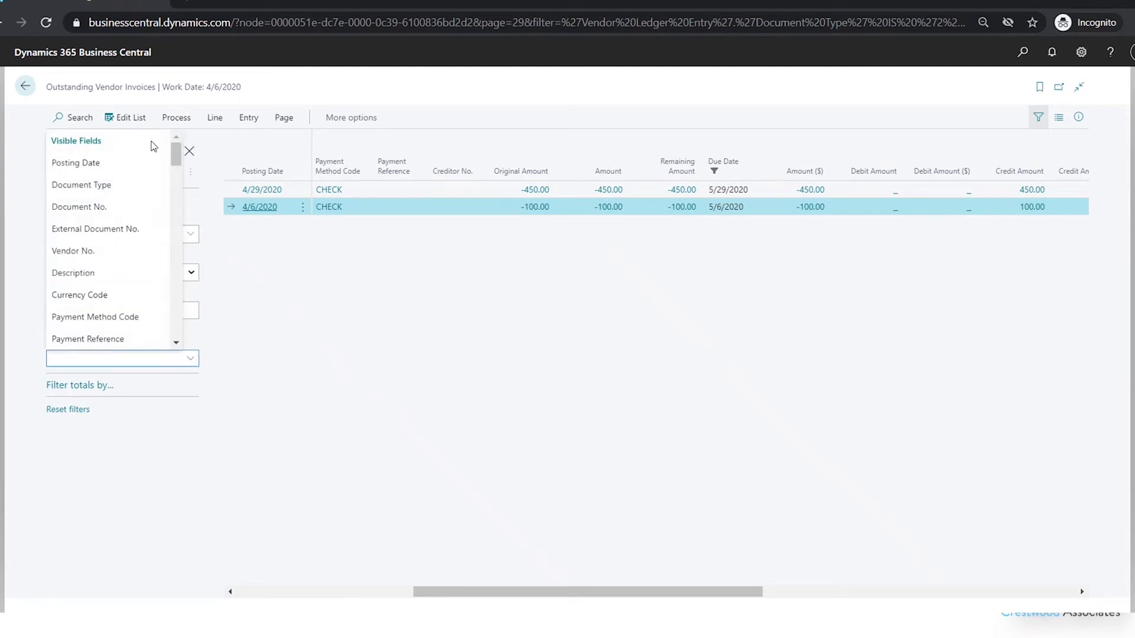
{"action": "left_click_drag", "start_coordinate": [177, 155], "coordinate": [177, 170]}
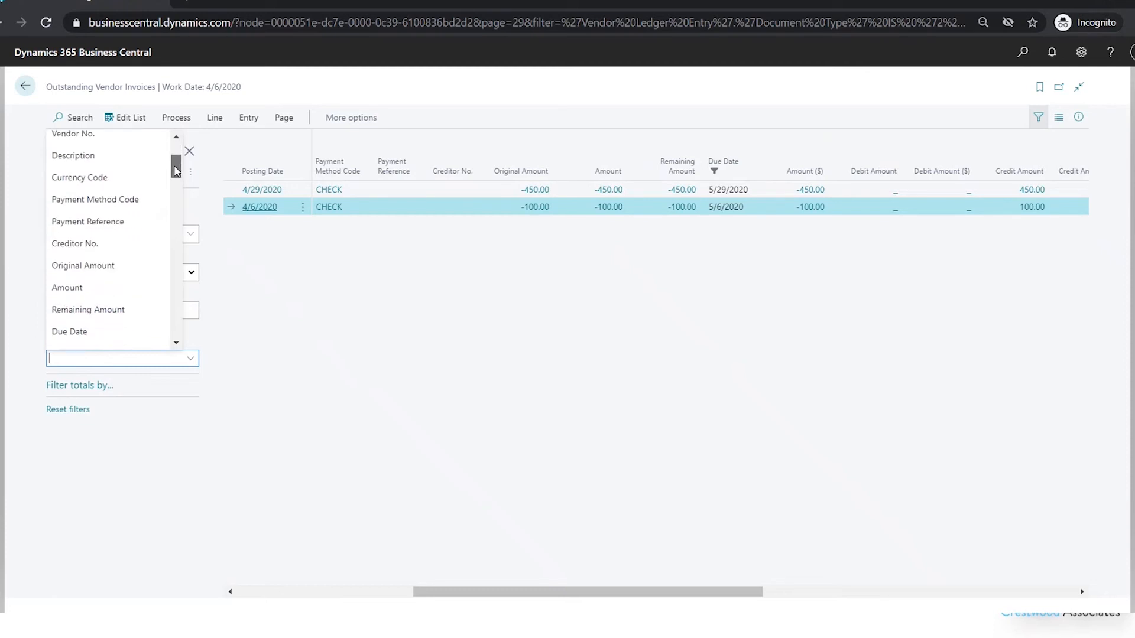
{"action": "mouse_move", "coordinate": [176, 171]}
{"action": "left_mouse_down"}
{"action": "mouse_move", "coordinate": [175, 155]}
{"action": "mouse_move", "coordinate": [173, 246]}
{"action": "mouse_move", "coordinate": [176, 155]}
{"action": "left_mouse_up"}
{"action": "left_click", "coordinate": [399, 432]}
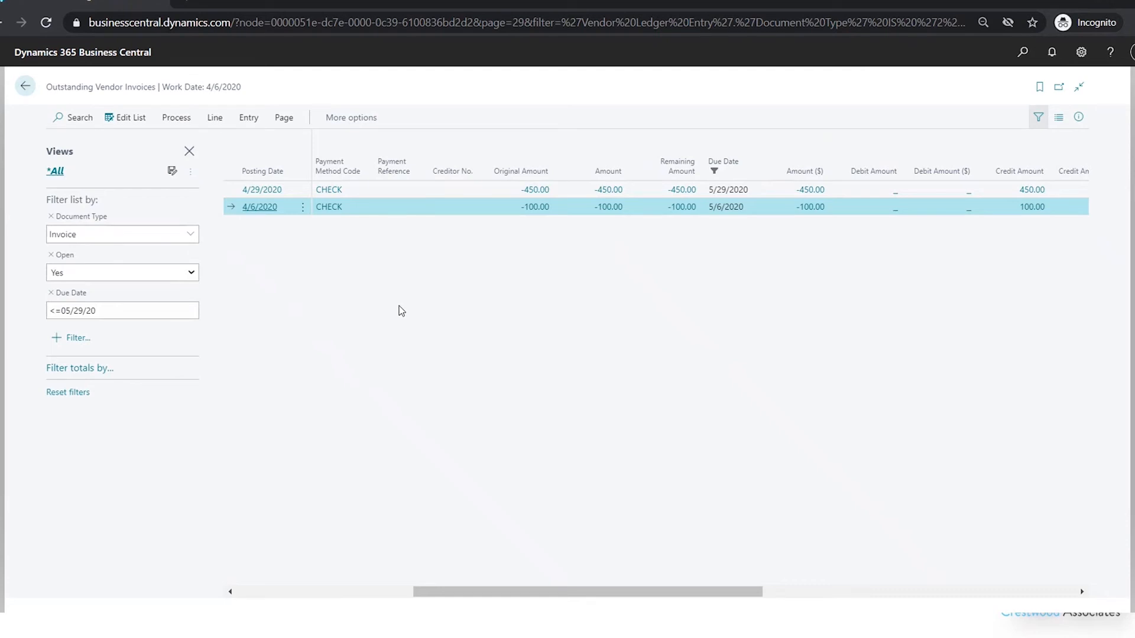
- Create payments for both invoices in the filtered list, using the CASH batch and a posting date of 5/1/2020
{"action": "left_click", "coordinate": [302, 192], "text": "shift"}
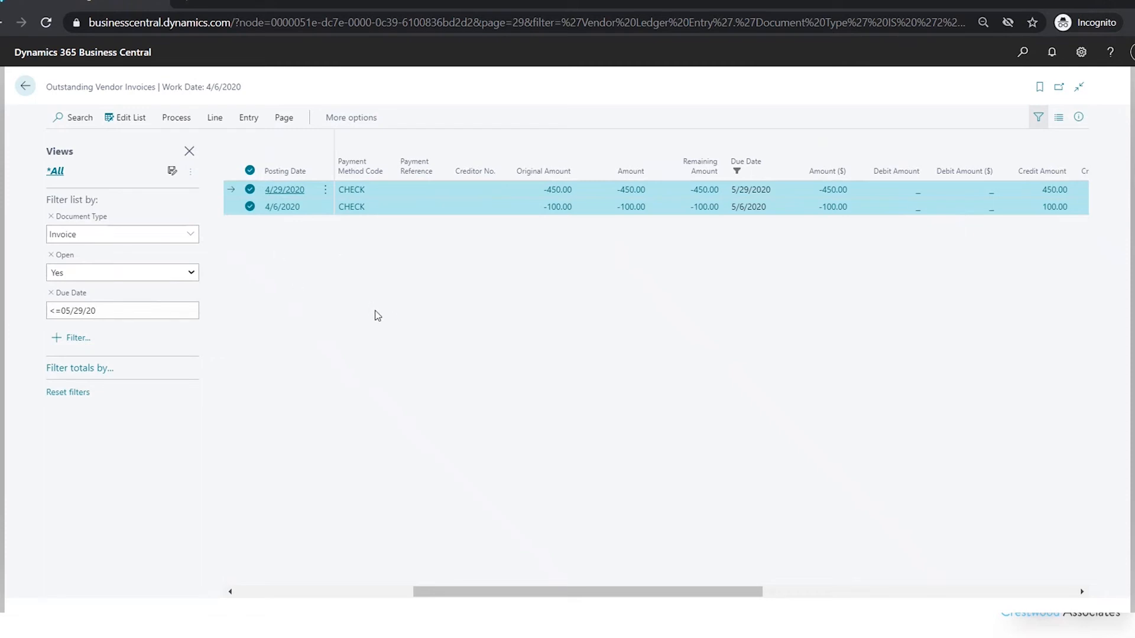
{"action": "left_click", "coordinate": [177, 119]}
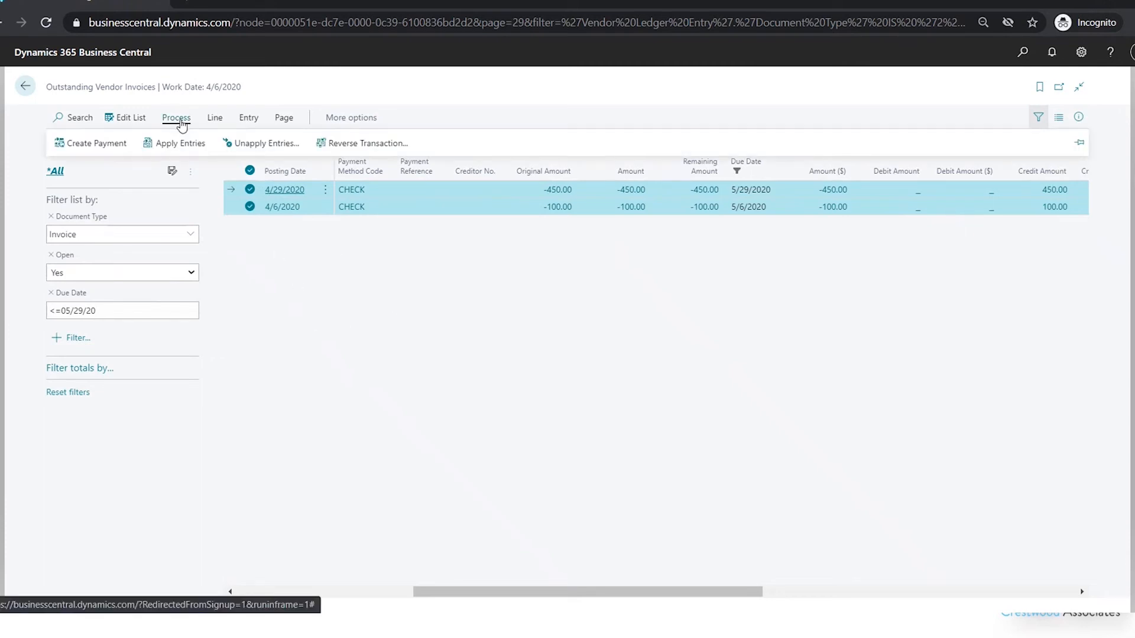
{"action": "left_click", "coordinate": [94, 144]}
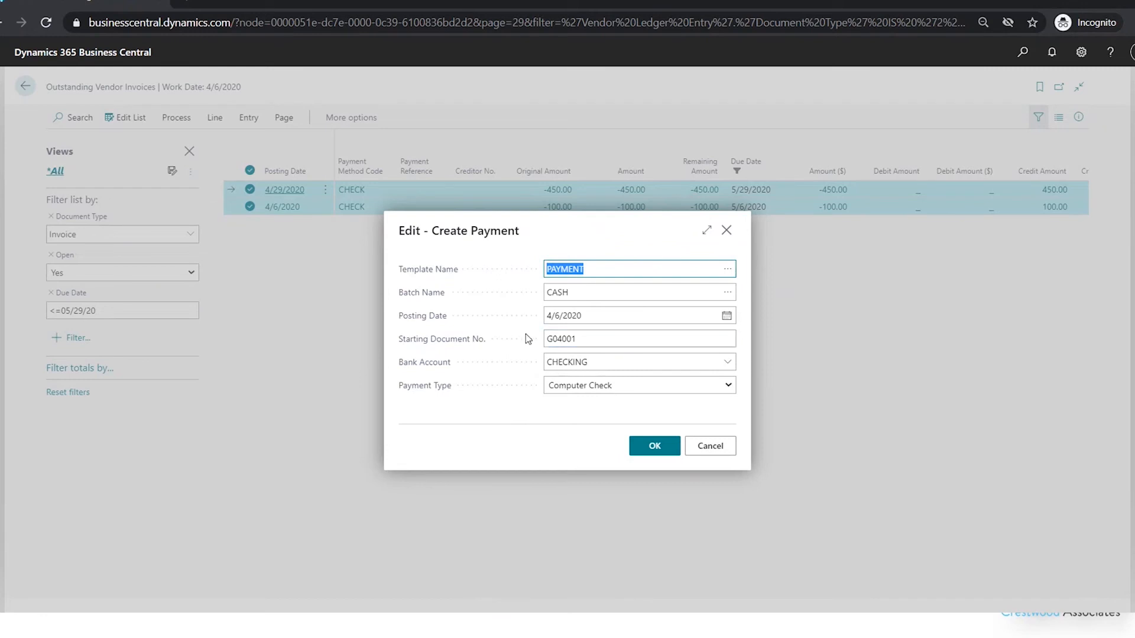
{"action": "left_click", "coordinate": [617, 315]}
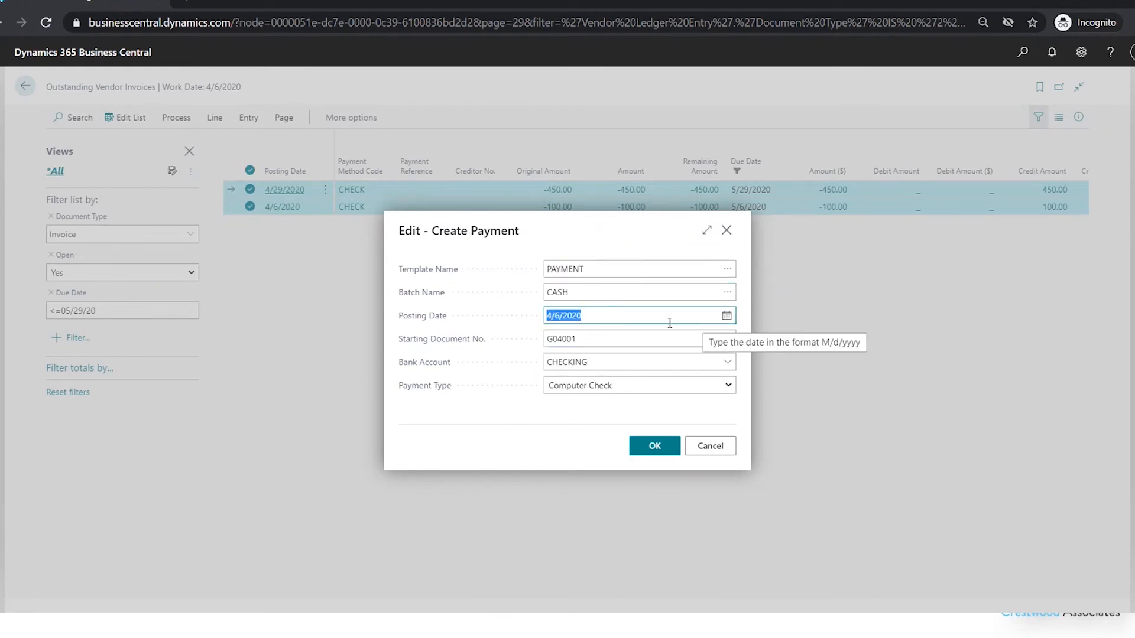
{"action": "type", "text": "050120"}
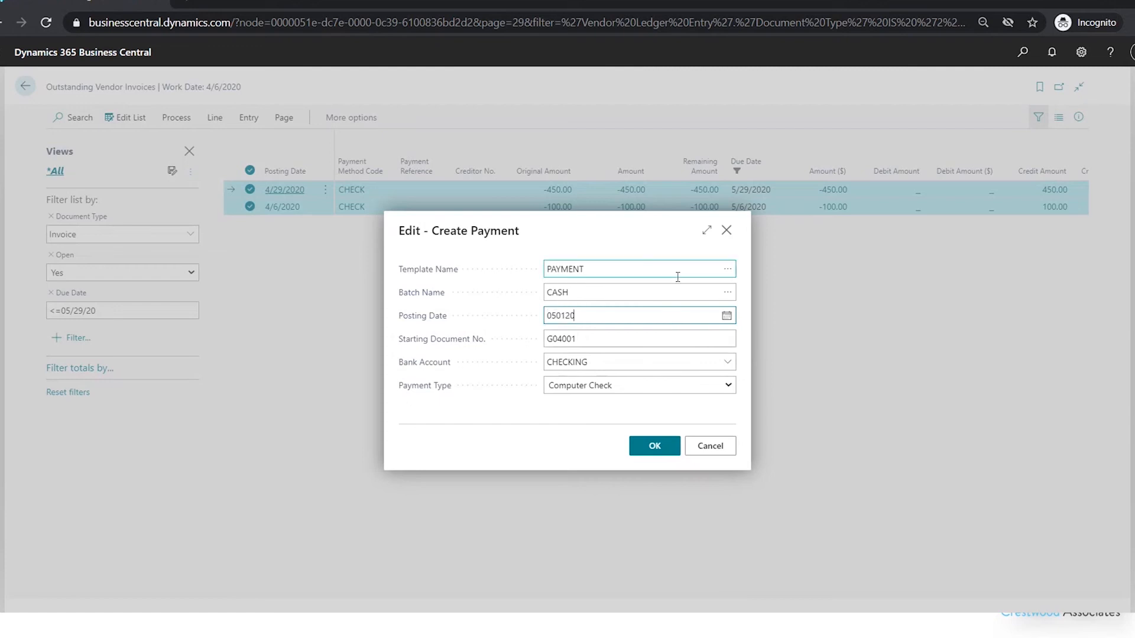
{"action": "key", "text": "Tab"}
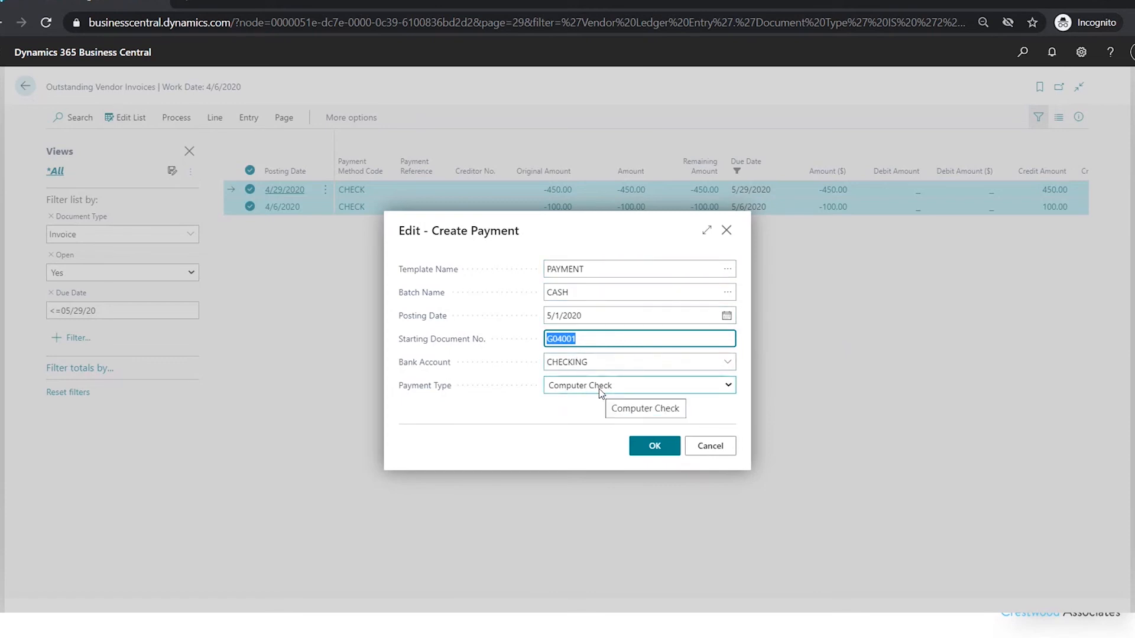
{"action": "left_click", "coordinate": [649, 452]}
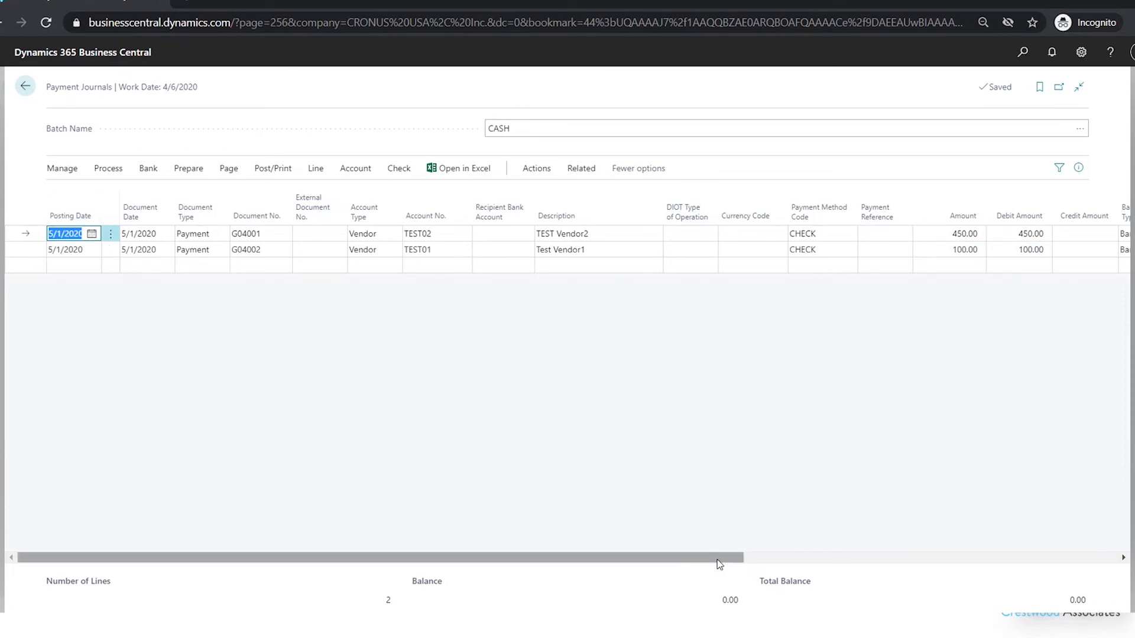
- Review the balancing account, applies-to, due date and bank payment type details of the new payment journal lines
{"action": "left_click_drag", "start_coordinate": [718, 559], "coordinate": [994, 560]}
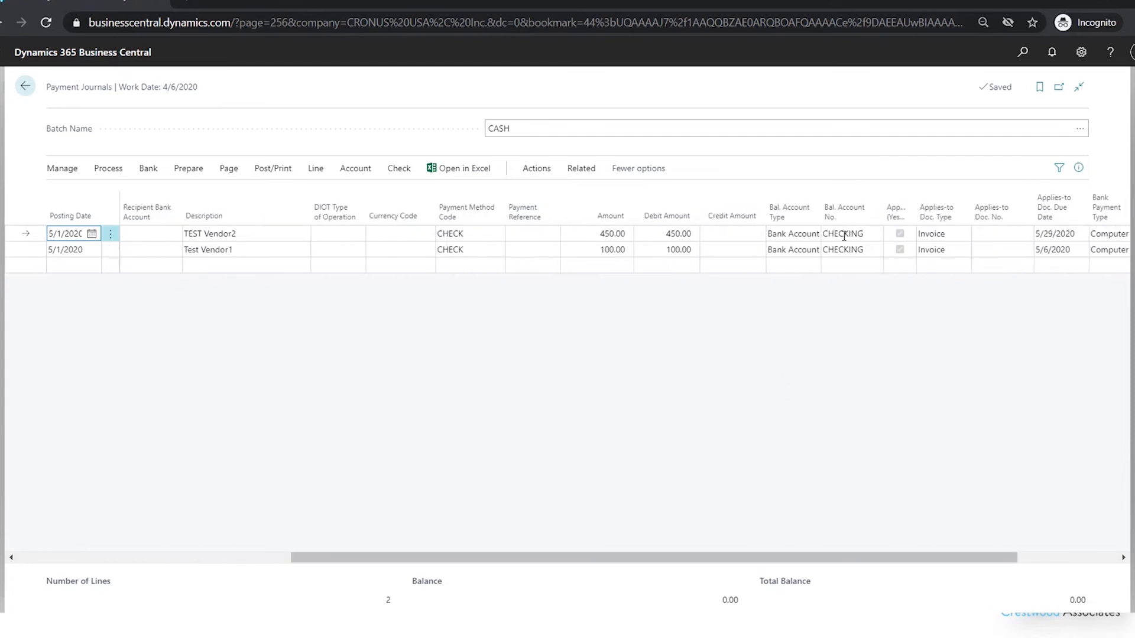
{"action": "left_click_drag", "start_coordinate": [952, 557], "coordinate": [1035, 559]}
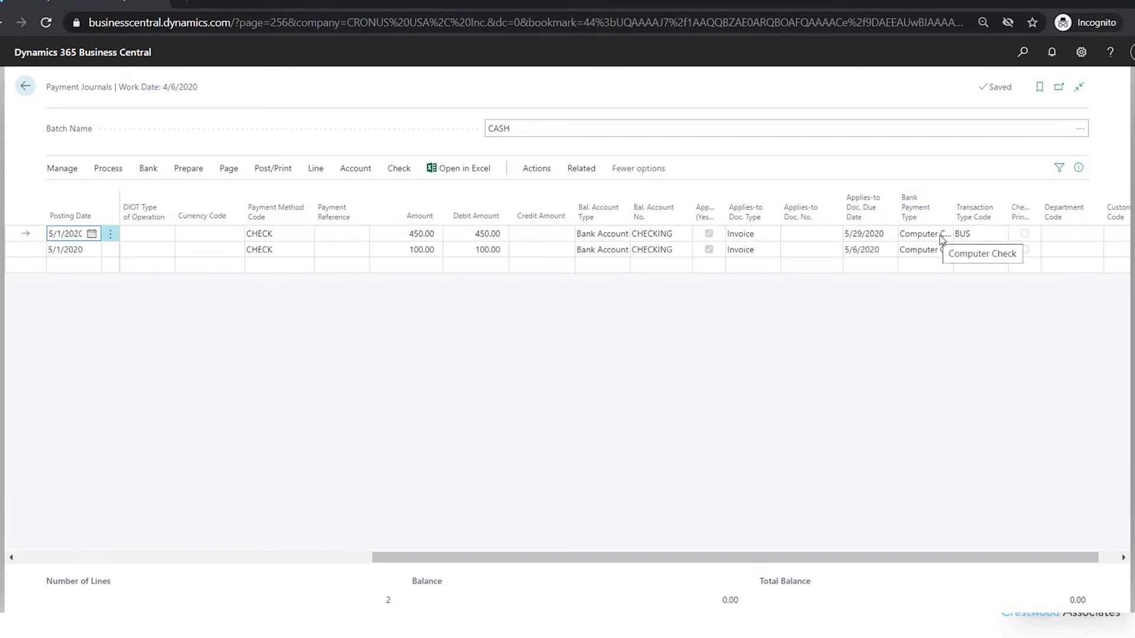
{"action": "left_click_drag", "start_coordinate": [863, 557], "coordinate": [424, 534]}
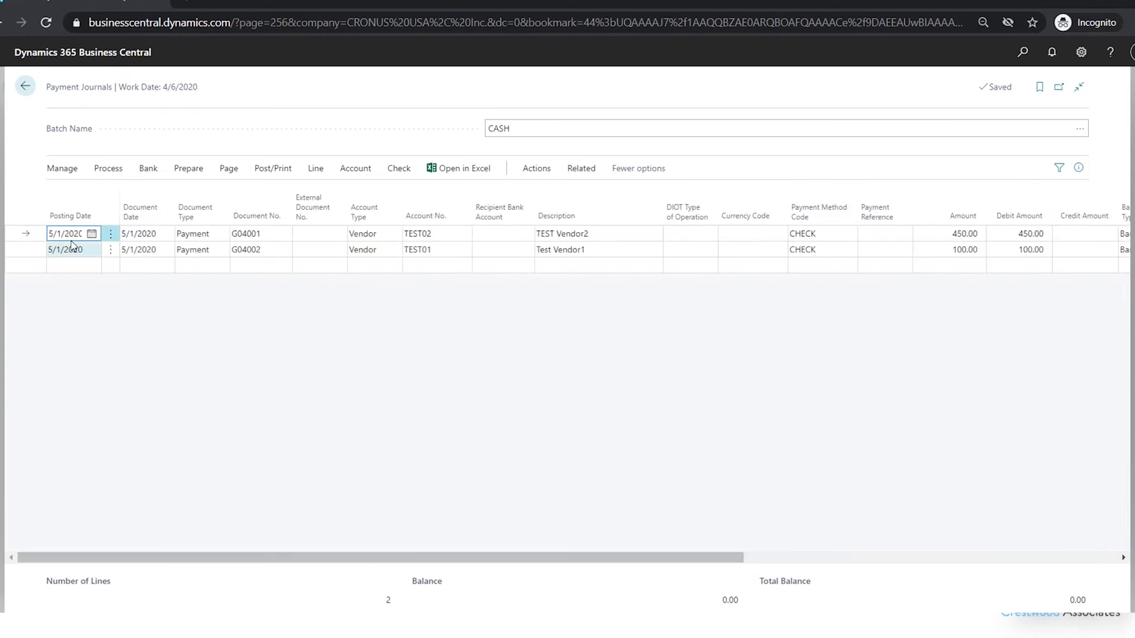
- Check which invoice the TEST02 payment line is applied to, and leave the application entries without changes
{"action": "left_click", "coordinate": [105, 169]}
{"action": "left_click", "coordinate": [88, 179]}
{"action": "left_click", "coordinate": [89, 179]}
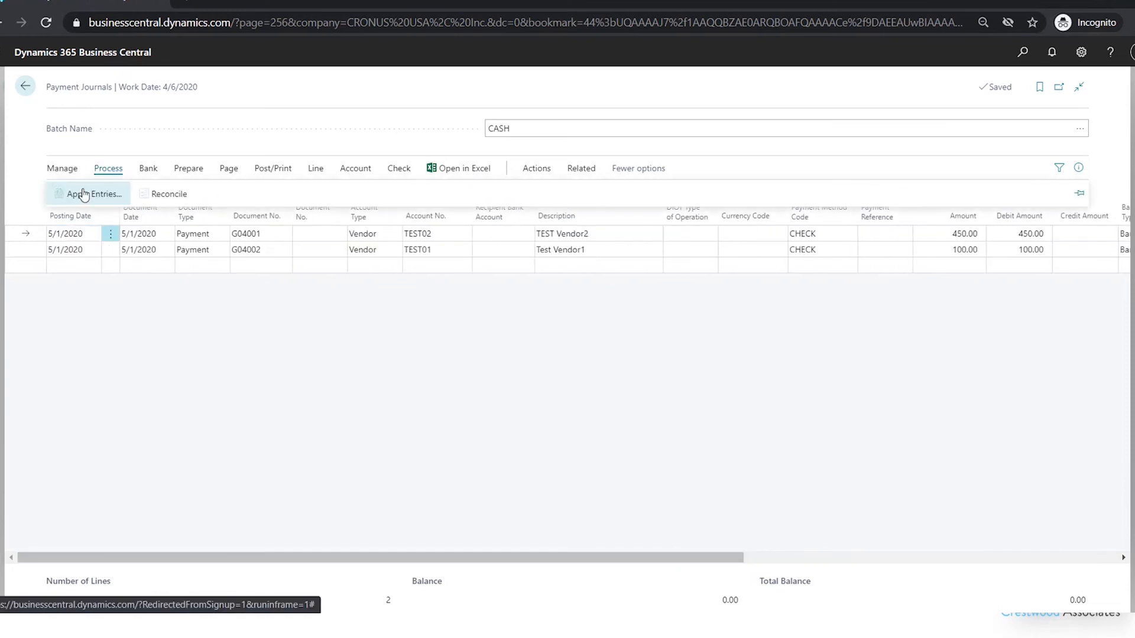
{"action": "left_click", "coordinate": [82, 191]}
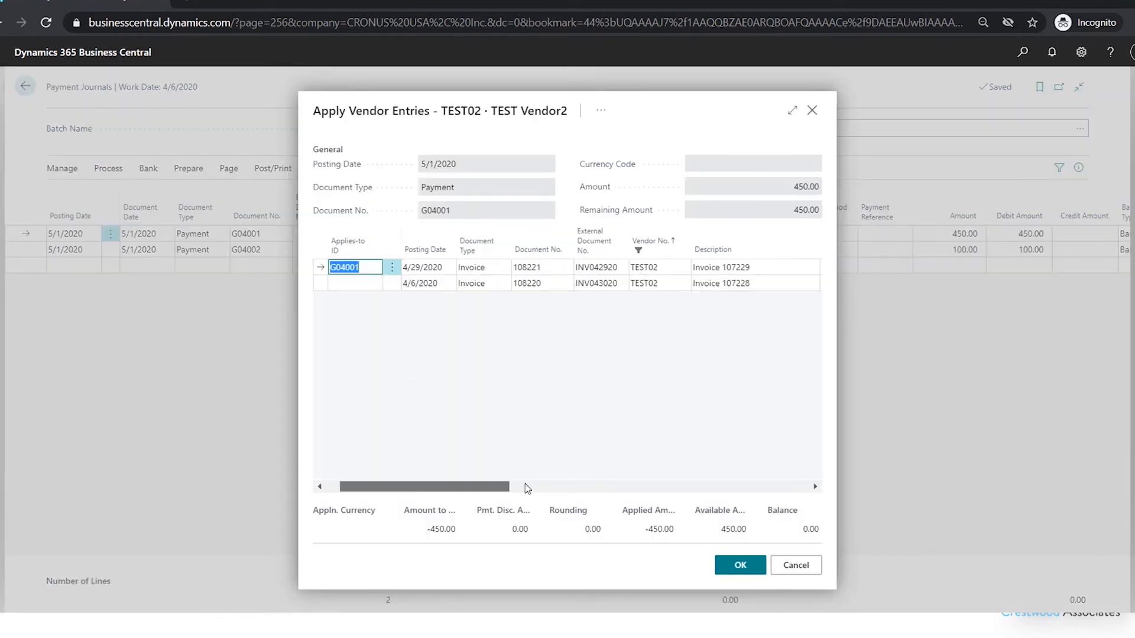
{"action": "left_click_drag", "start_coordinate": [488, 486], "coordinate": [352, 441]}
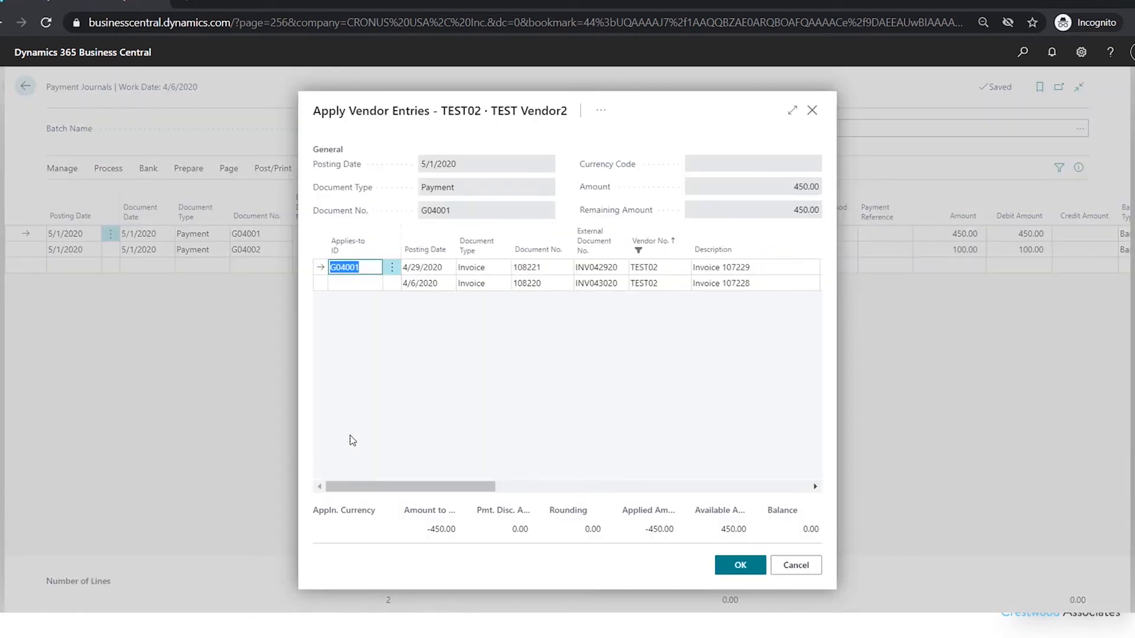
{"action": "left_click", "coordinate": [798, 565]}
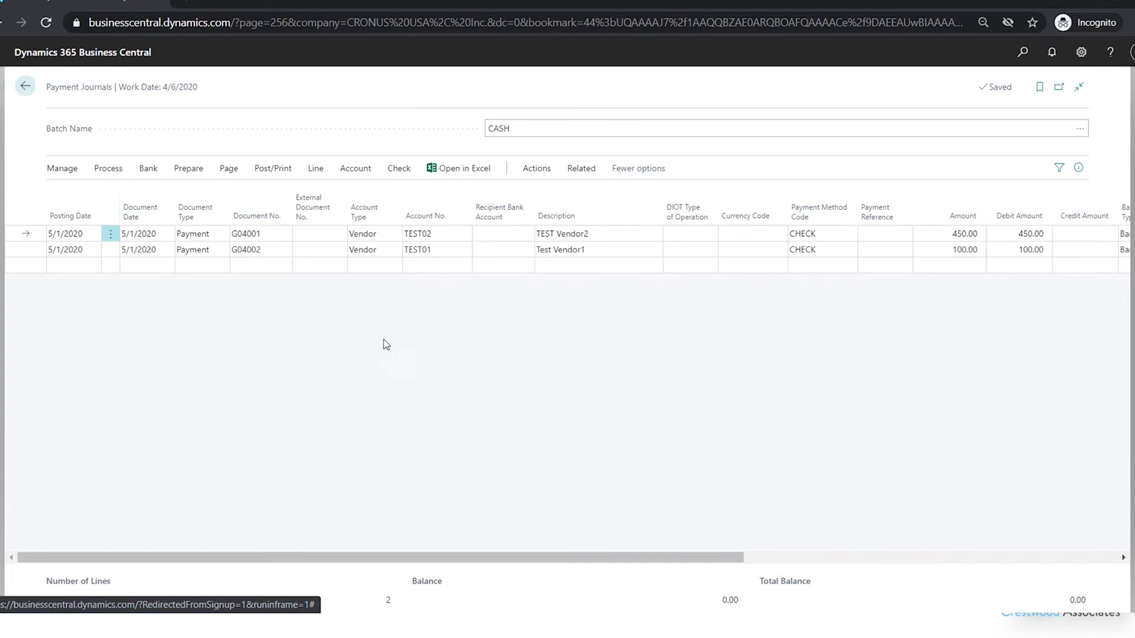
- Print the checks for the CASH batch, review both check pages and close the print preview without saving a PDF
{"action": "left_click", "coordinate": [399, 169]}
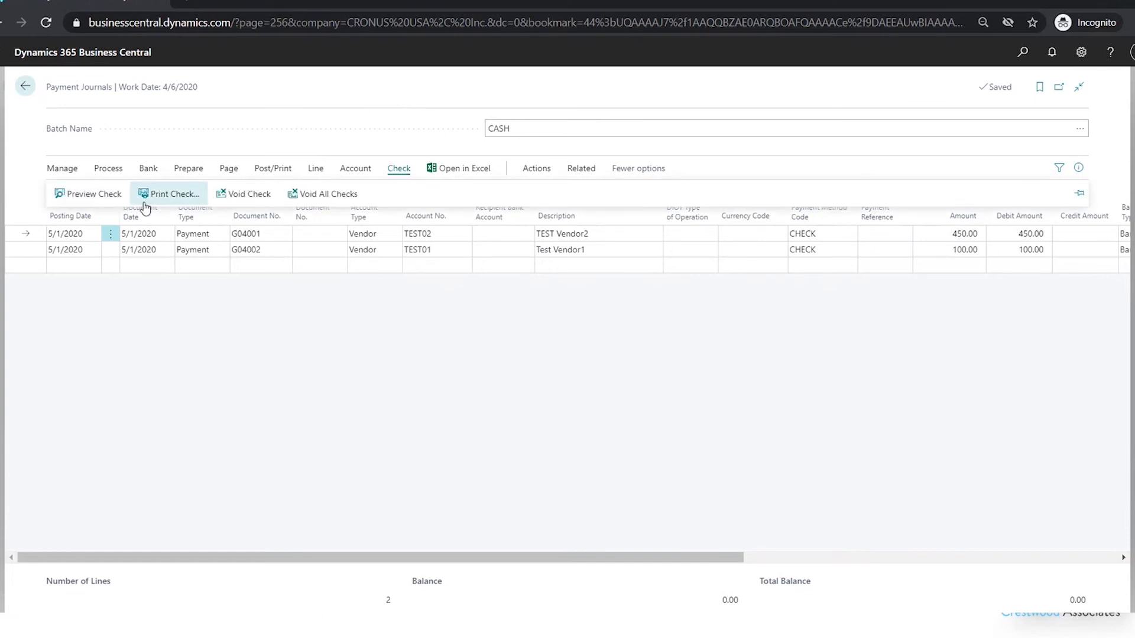
{"action": "left_click", "coordinate": [169, 194]}
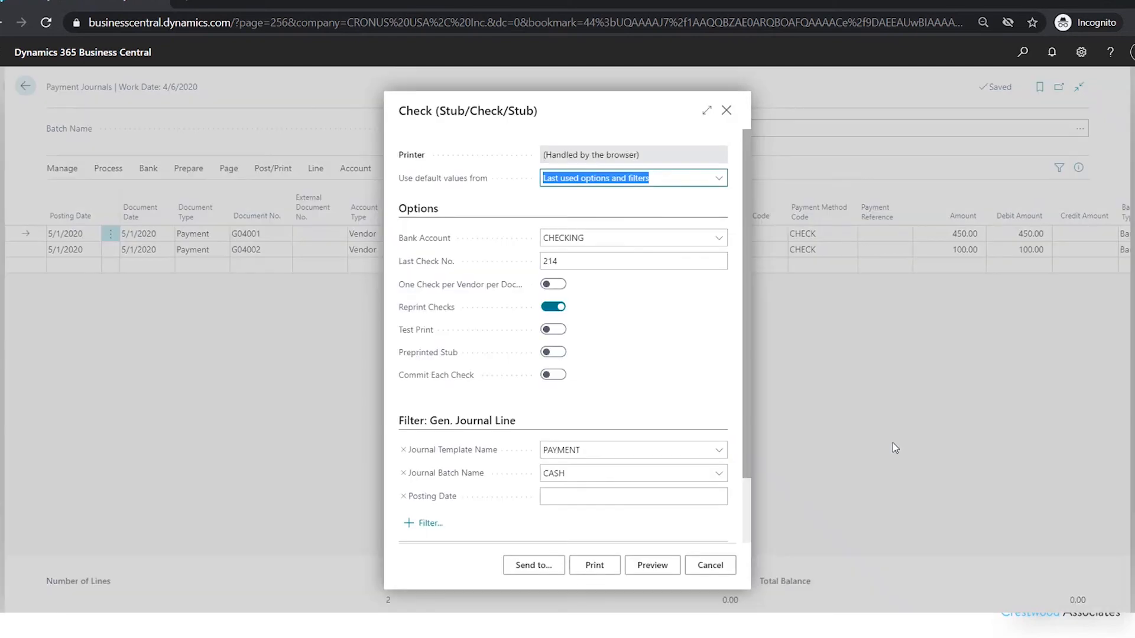
{"action": "left_click", "coordinate": [562, 267]}
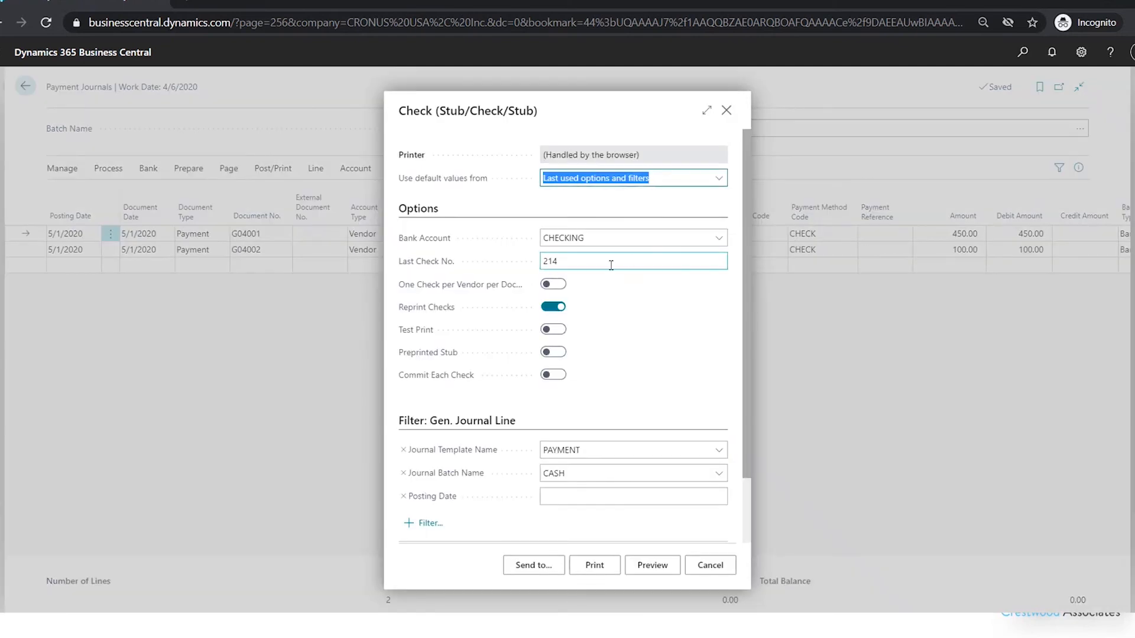
{"action": "left_click", "coordinate": [598, 567]}
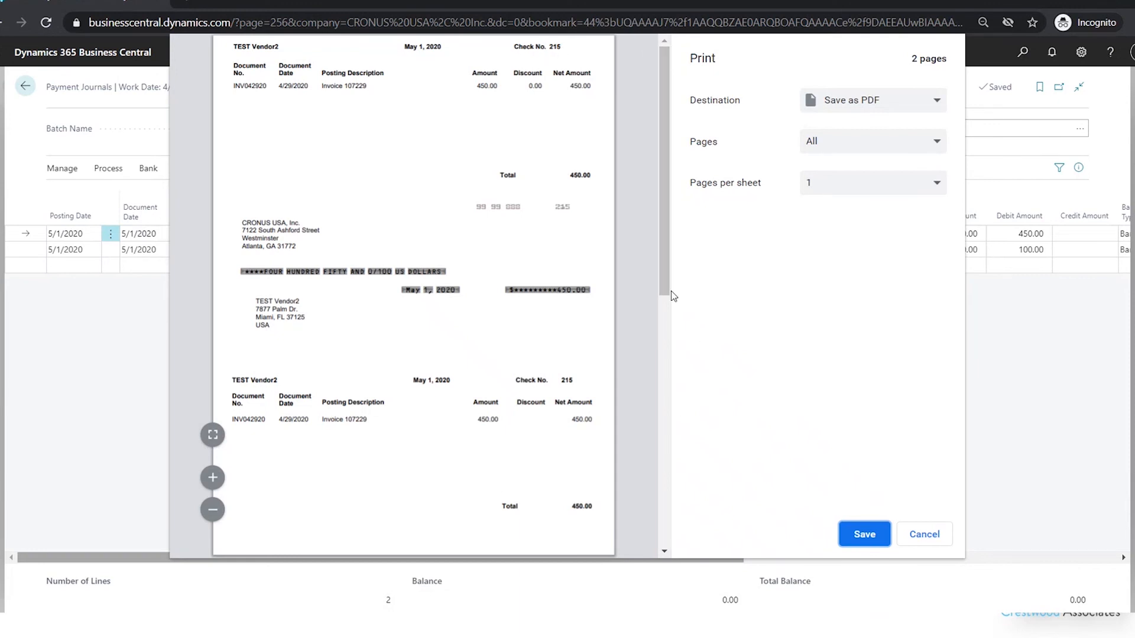
{"action": "left_click_drag", "start_coordinate": [671, 291], "coordinate": [643, 528]}
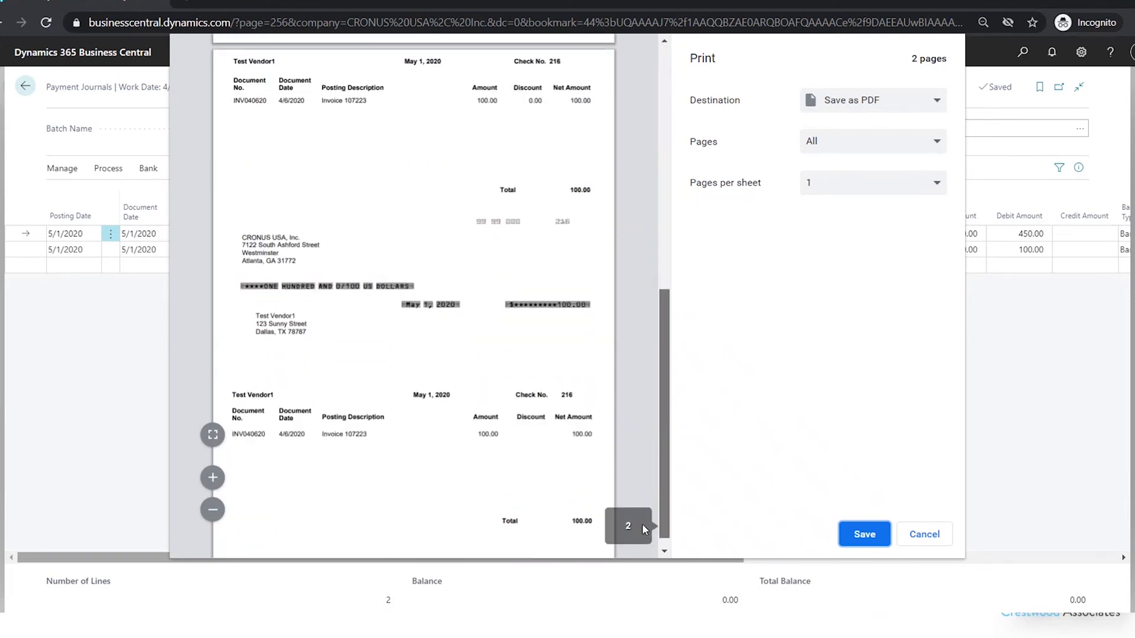
{"action": "left_click", "coordinate": [926, 537]}
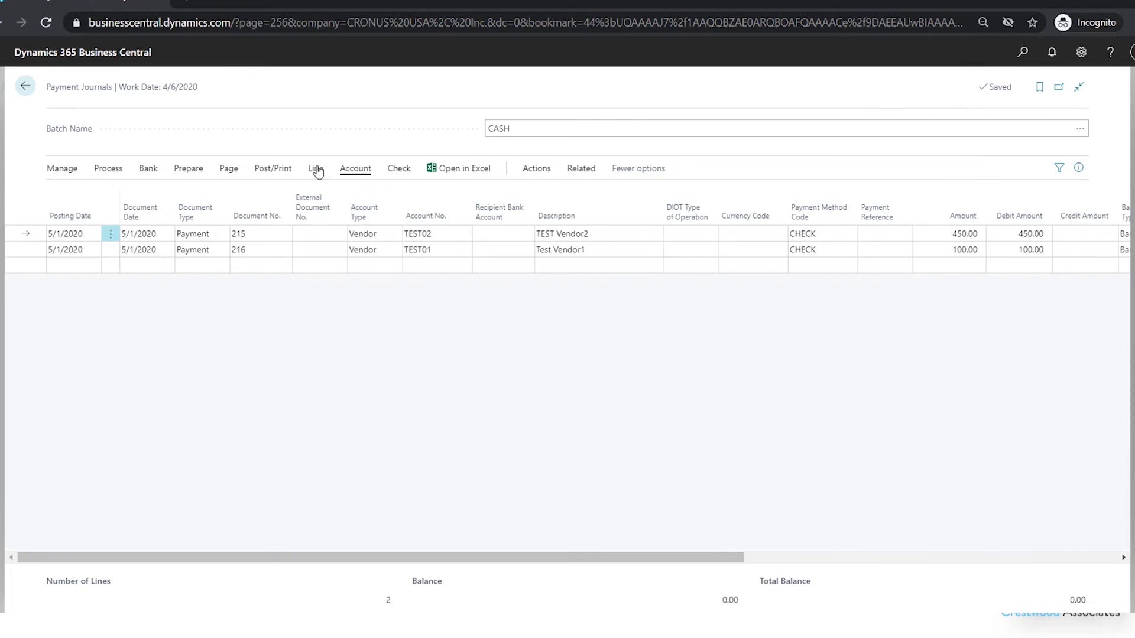
- Post the payment journal lines in the CASH batch
{"action": "left_click", "coordinate": [283, 170]}
{"action": "left_click", "coordinate": [72, 201]}
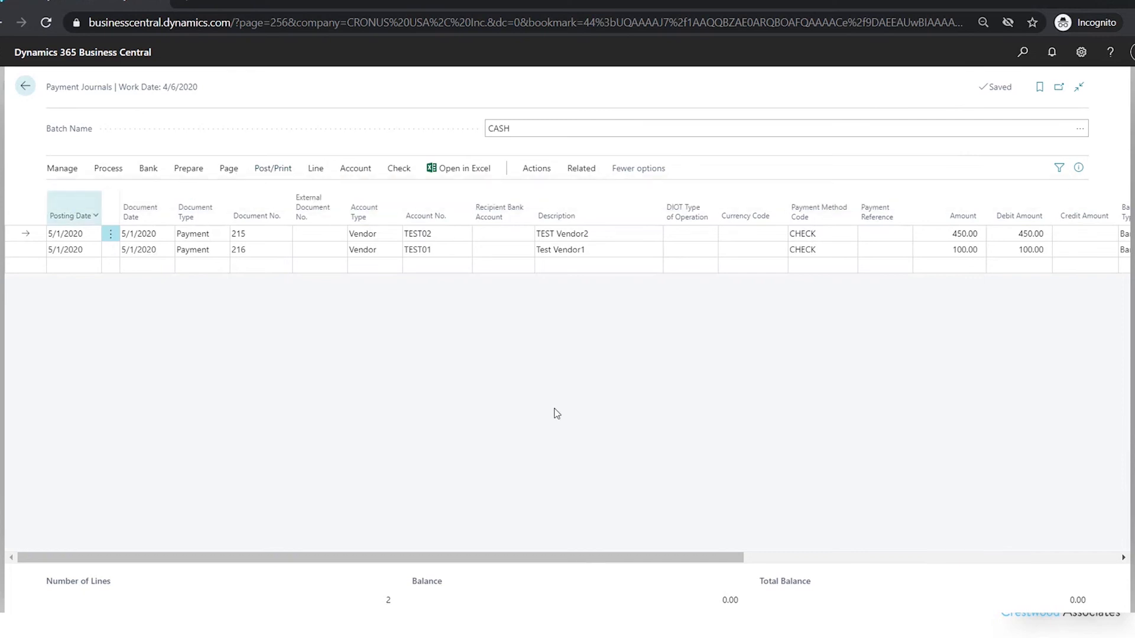
{"action": "left_click", "coordinate": [630, 371]}
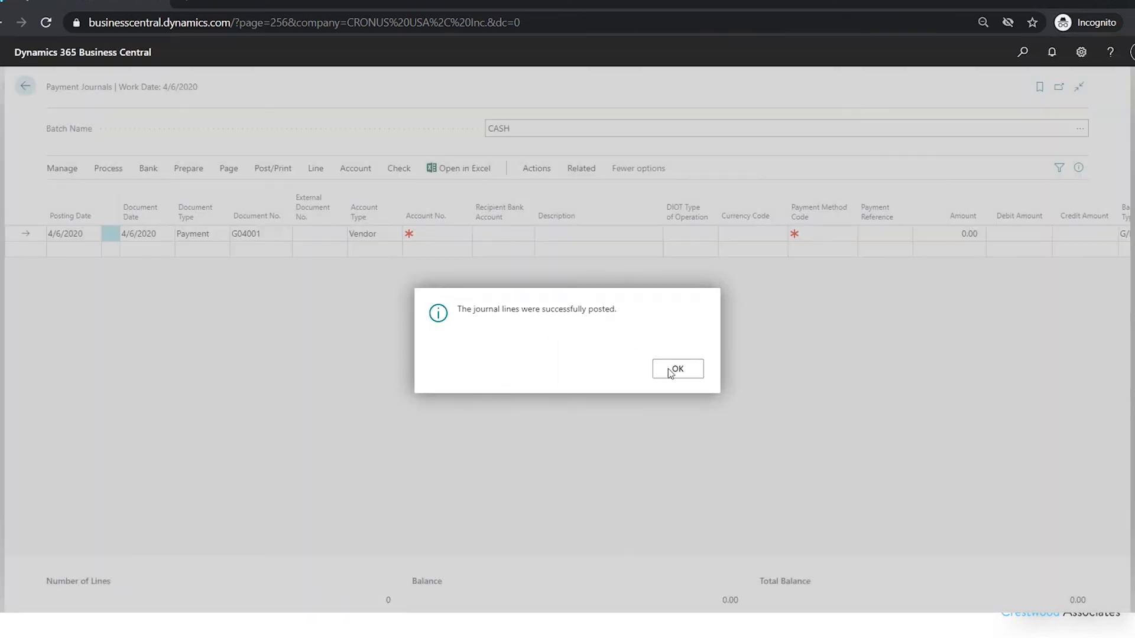
{"action": "left_click", "coordinate": [671, 373]}
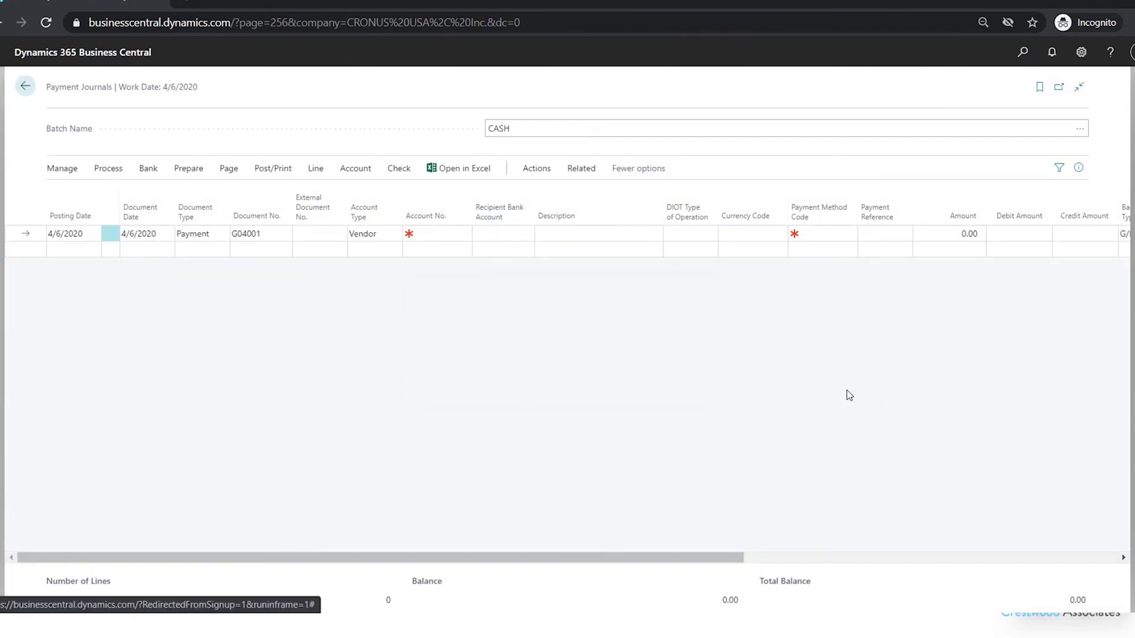
- Go back to the home page, check the remaining outstanding vendor invoices without the due date filter, and return home
{"action": "left_click", "coordinate": [22, 86]}
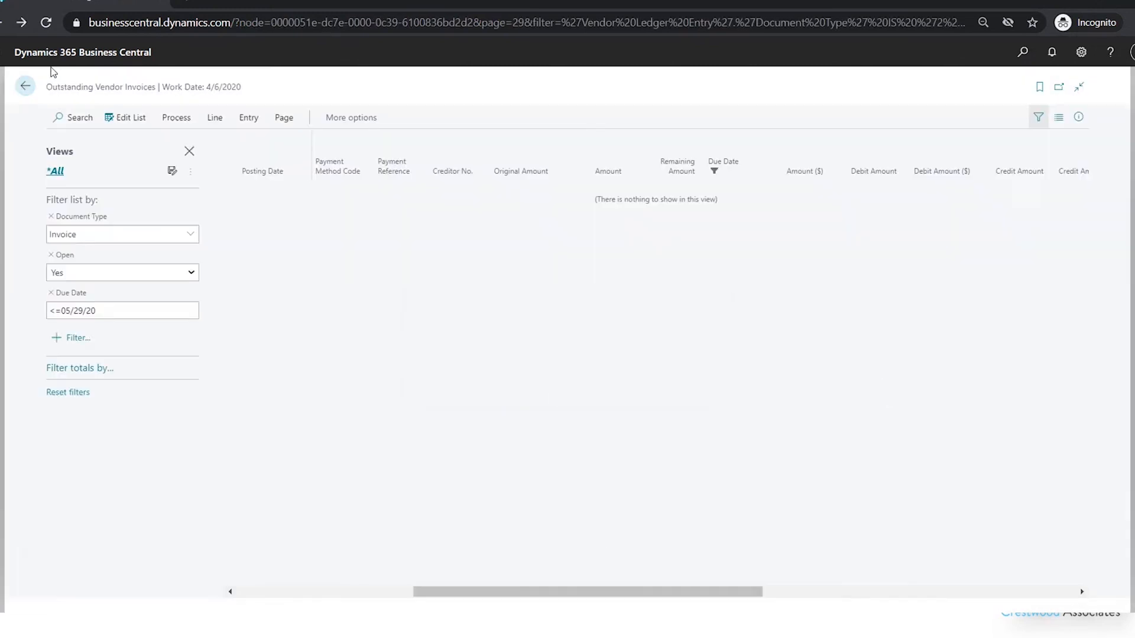
{"action": "left_click", "coordinate": [25, 87]}
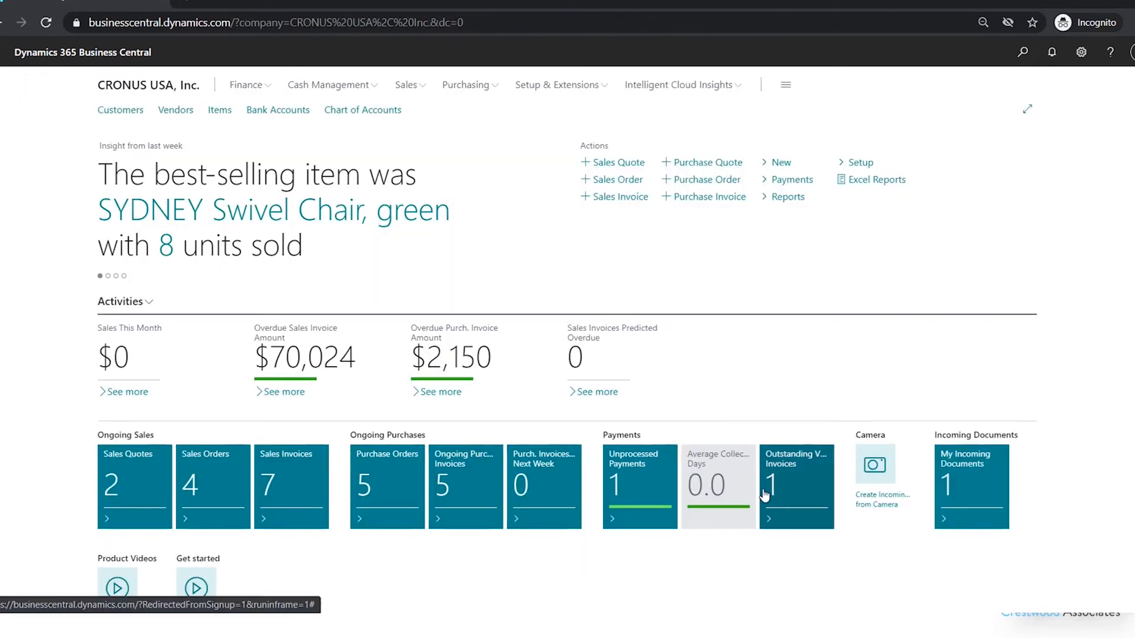
{"action": "left_click", "coordinate": [788, 491]}
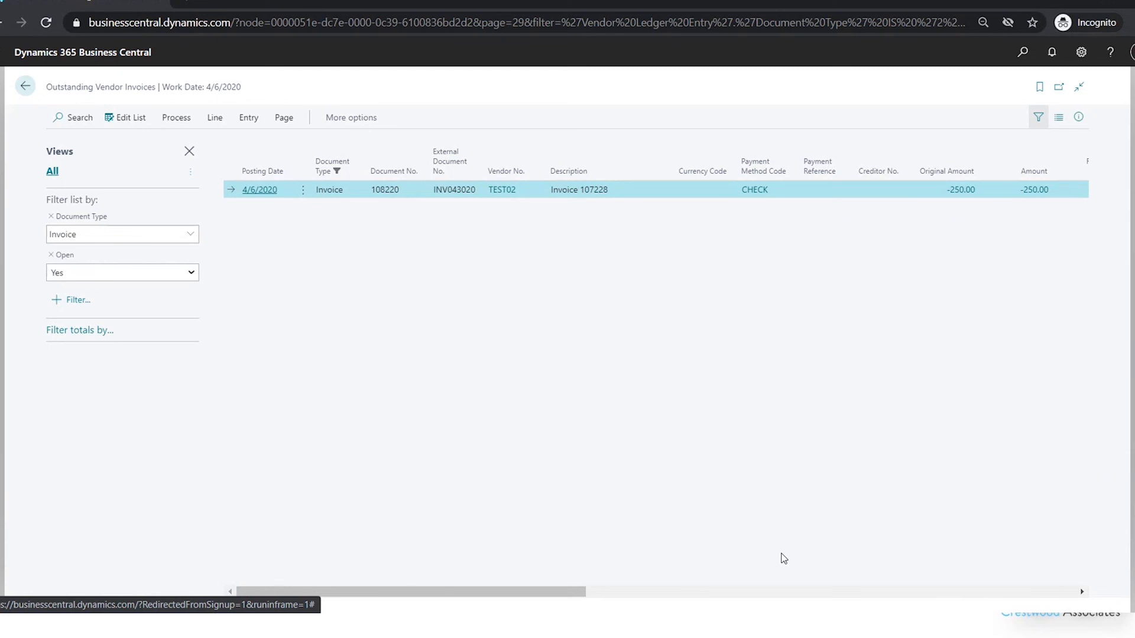
{"action": "left_click", "coordinate": [26, 88]}
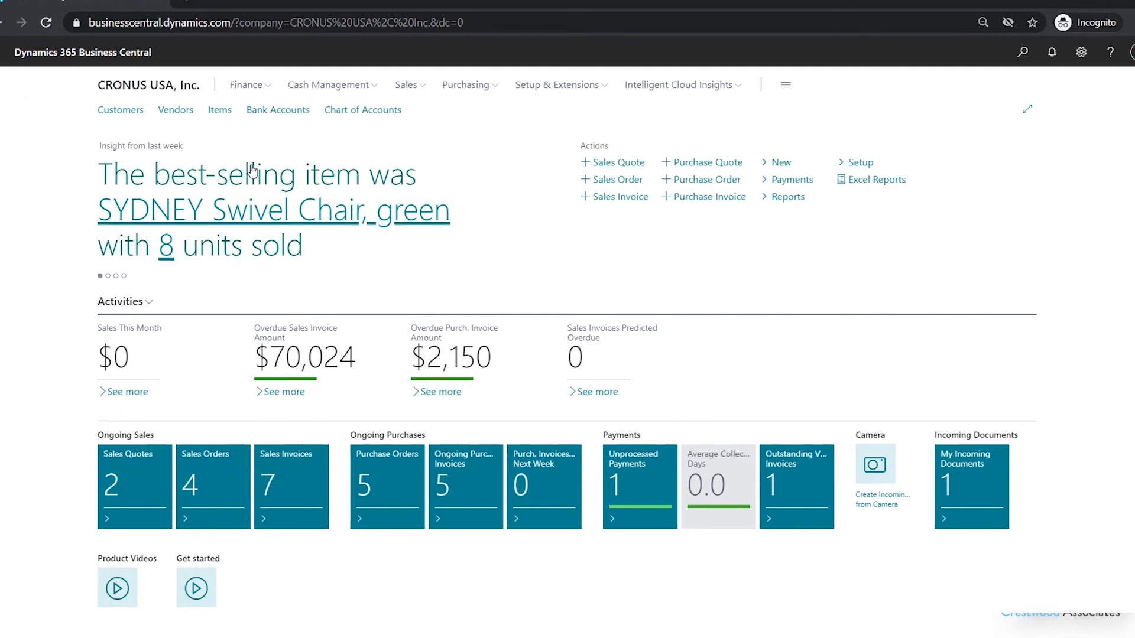
- Open the vendor list and examine the ledger entries behind the payments total of vendor TEST01
{"action": "left_click", "coordinate": [187, 111]}
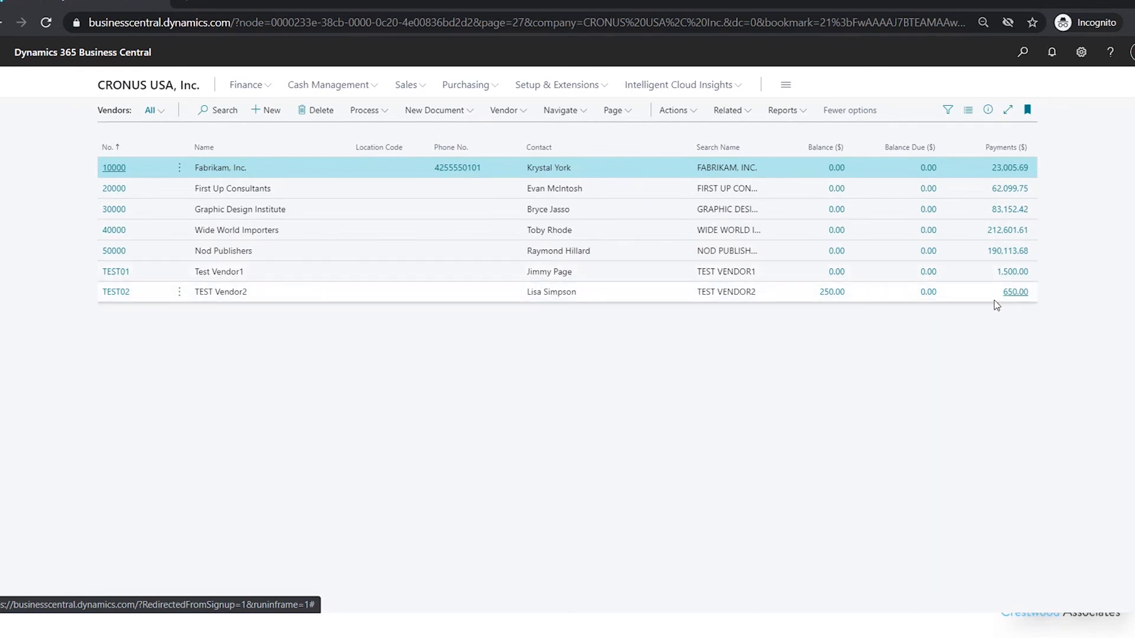
{"action": "left_click", "coordinate": [1020, 275]}
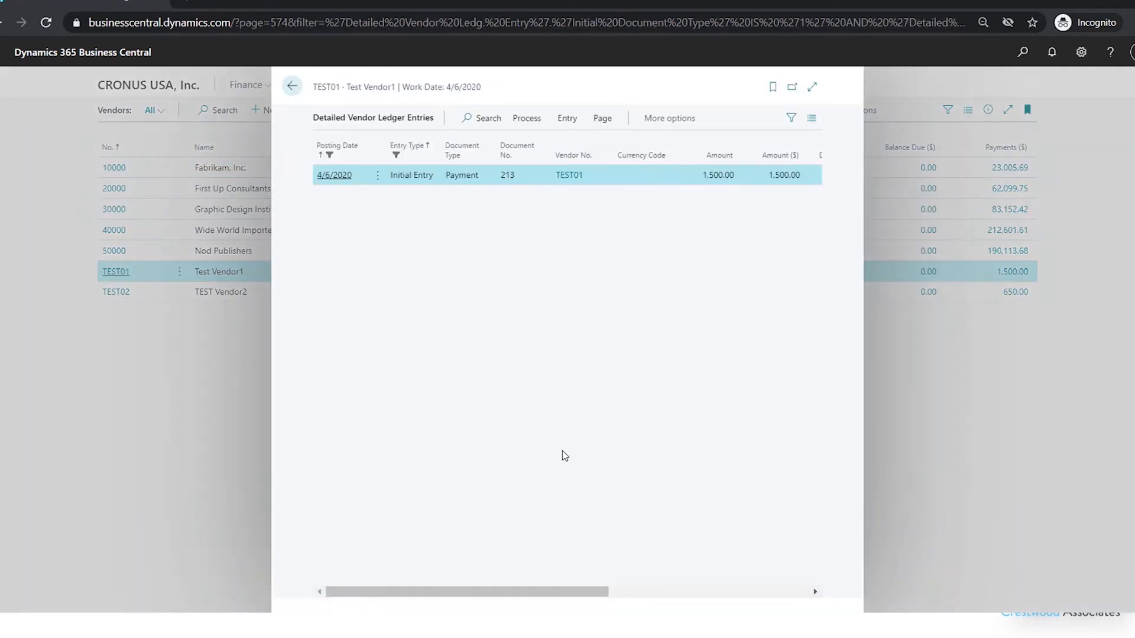
{"action": "left_click", "coordinate": [292, 86]}
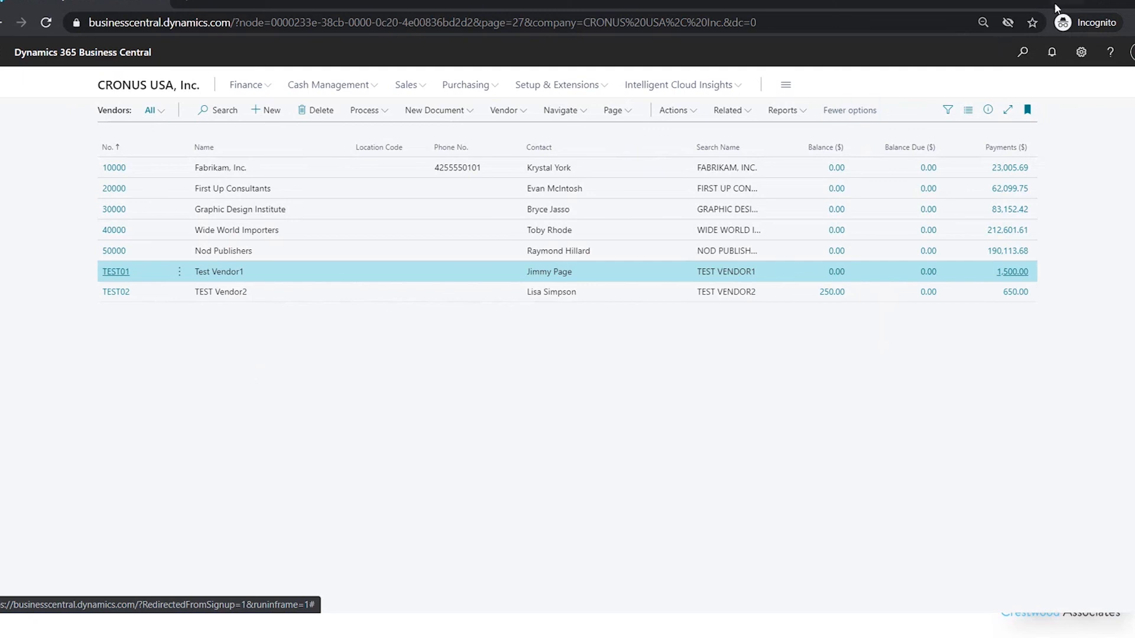
- Open the check ledger entries and void check 216 with void date 5/1/2020 and the Unapply and void check option
{"action": "key", "text": "alt+q"}
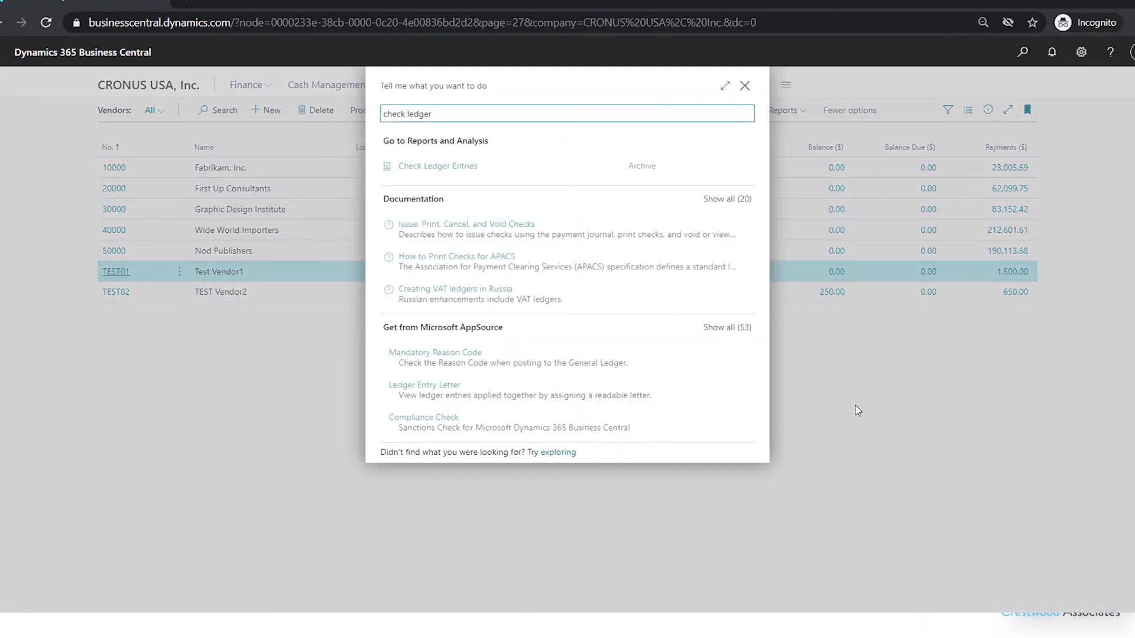
{"action": "left_click", "coordinate": [457, 171]}
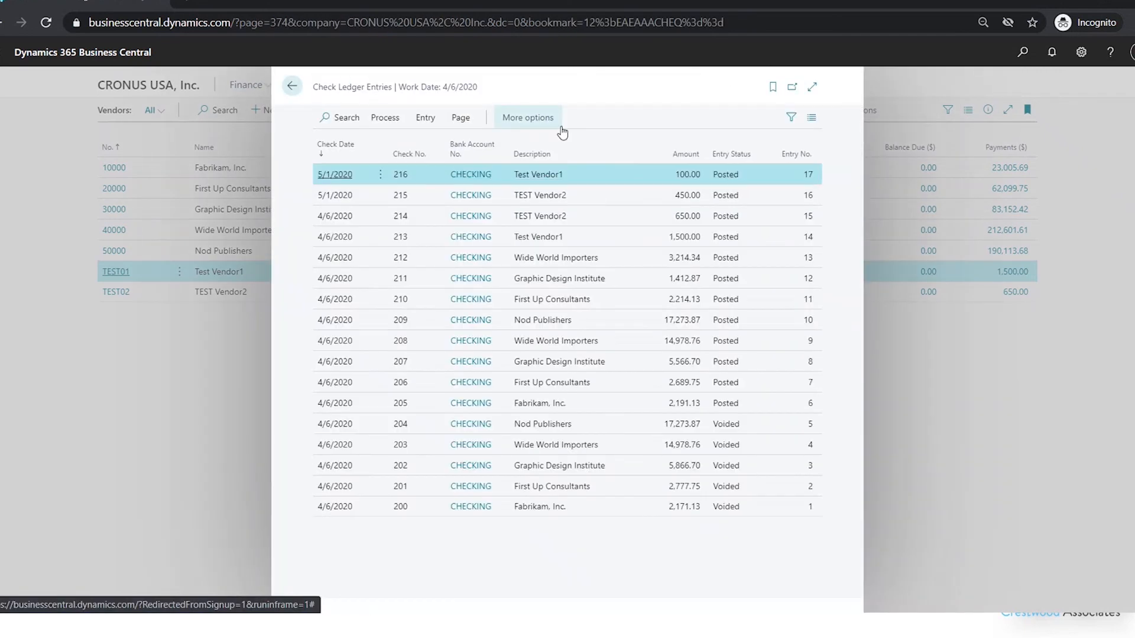
{"action": "mouse_move", "coordinate": [619, 151]}
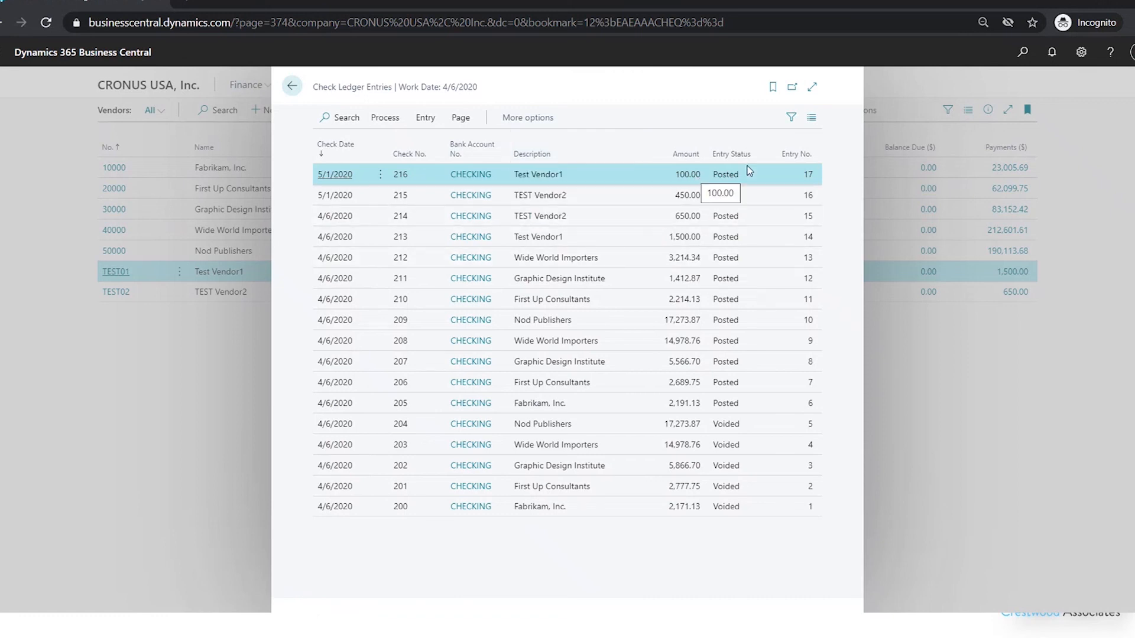
{"action": "left_click", "coordinate": [385, 117]}
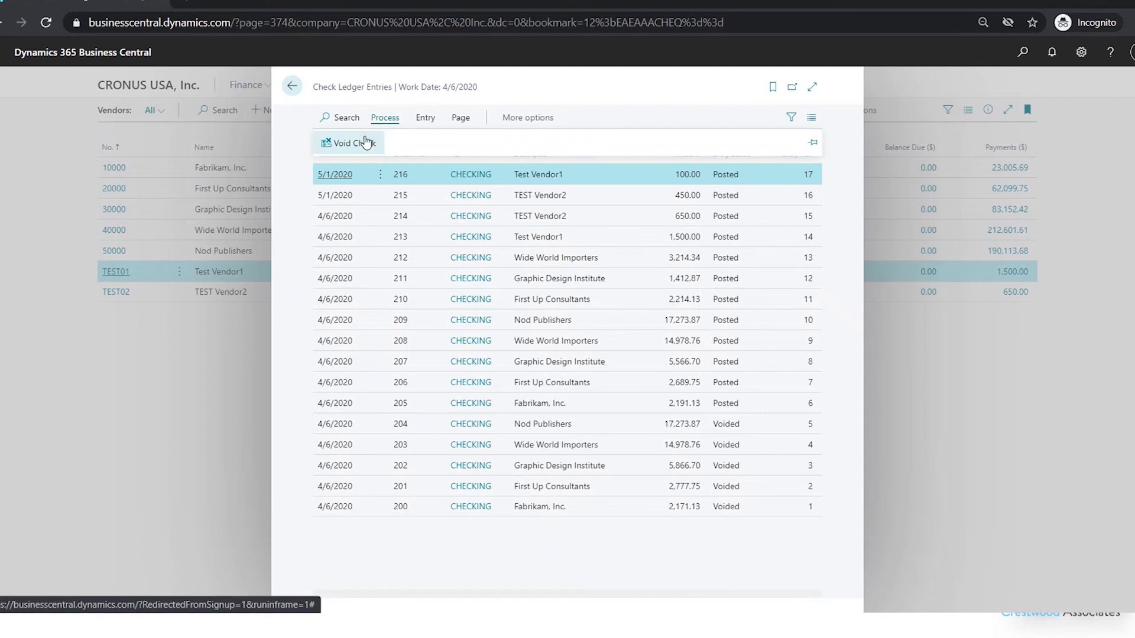
{"action": "left_click", "coordinate": [365, 143]}
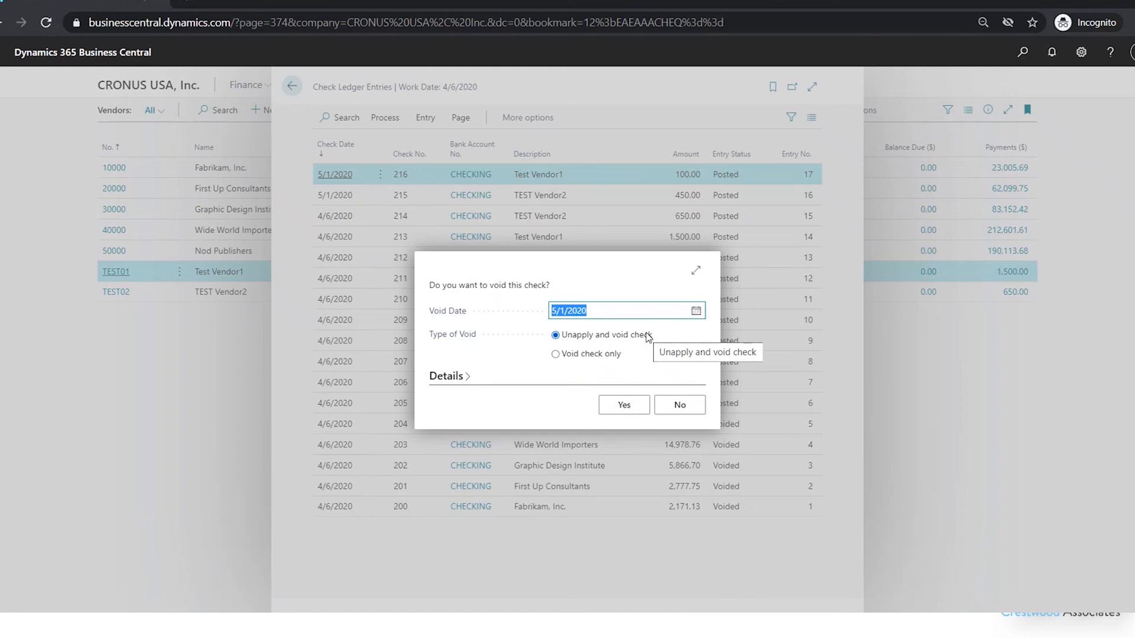
{"action": "left_click", "coordinate": [446, 377]}
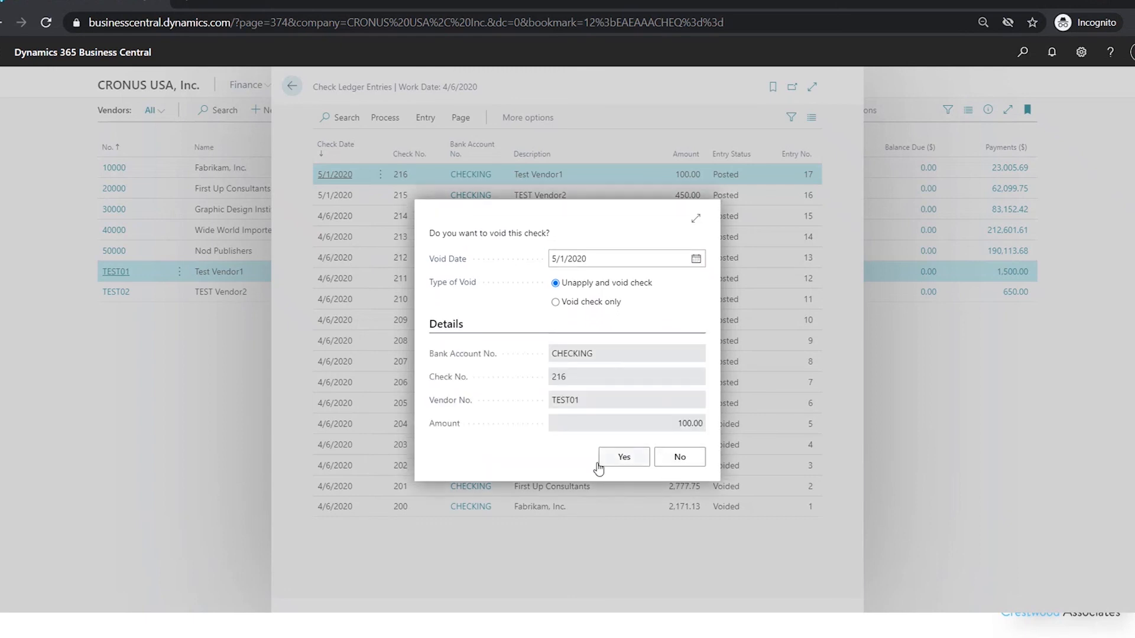
{"action": "left_click", "coordinate": [611, 466]}
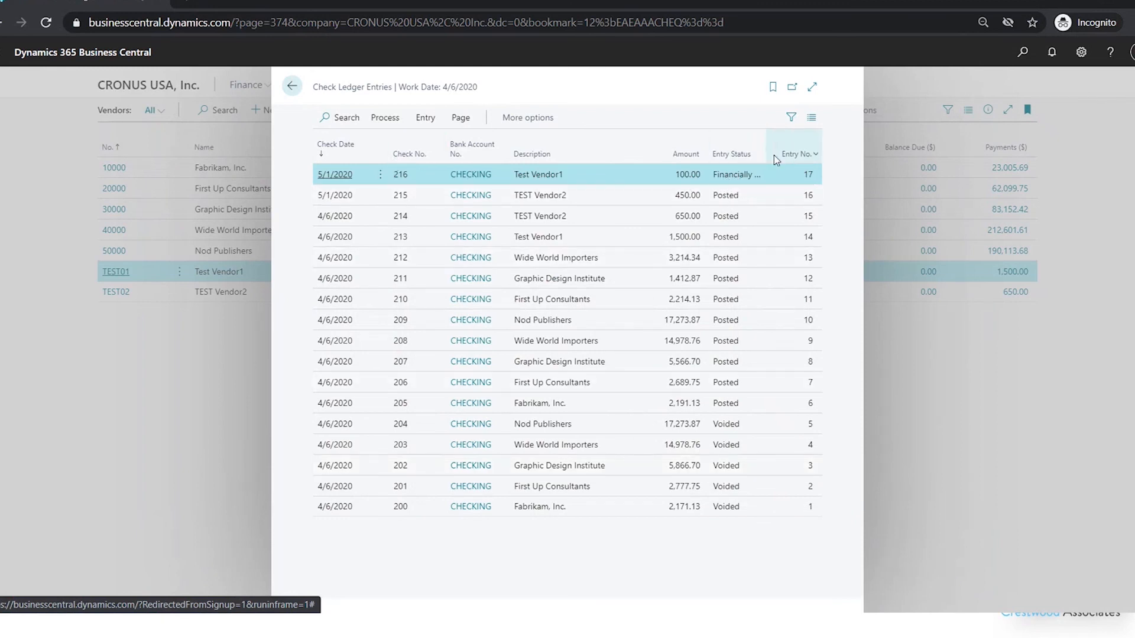
- Widen the Entry Status column to read the full status of check 216, and return to the vendor list
{"action": "left_click_drag", "start_coordinate": [767, 155], "coordinate": [821, 153]}
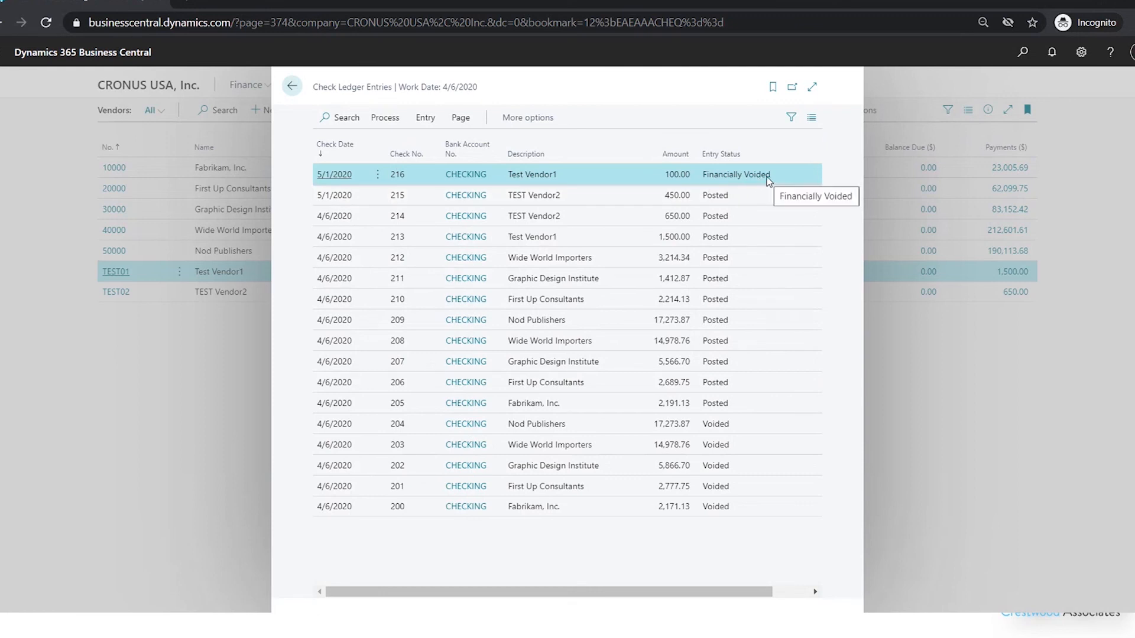
{"action": "left_click", "coordinate": [299, 88]}
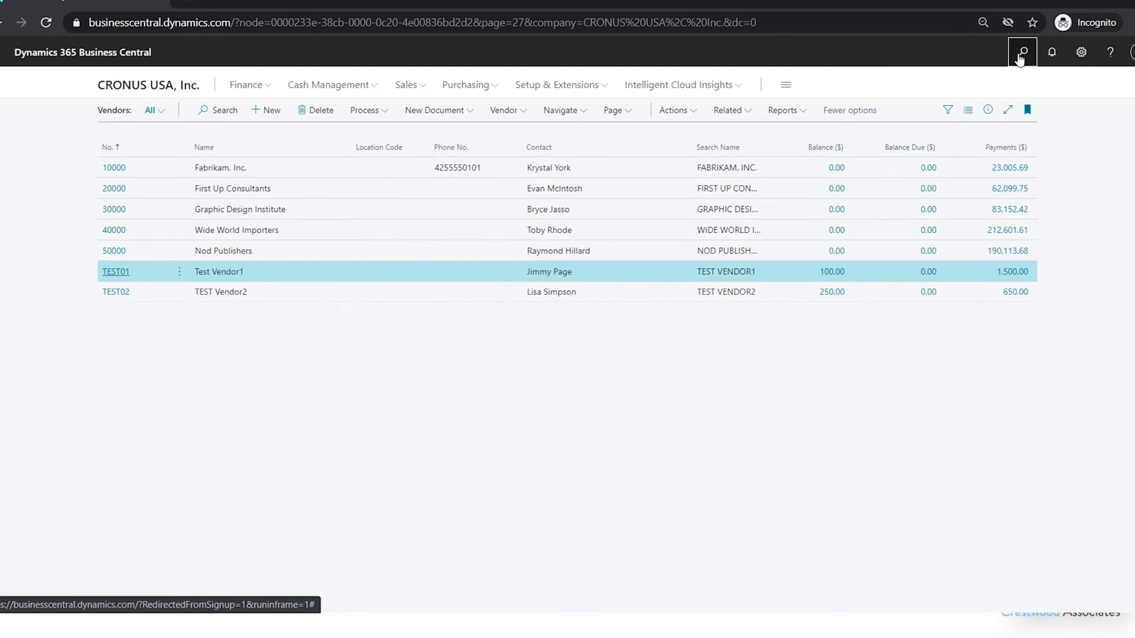
- Open the G/L registers, examine the general ledger entries of FINVOIDCHK register 871, and return to the registers
{"action": "left_click", "coordinate": [1023, 52]}
{"action": "type", "text": "g/l"}
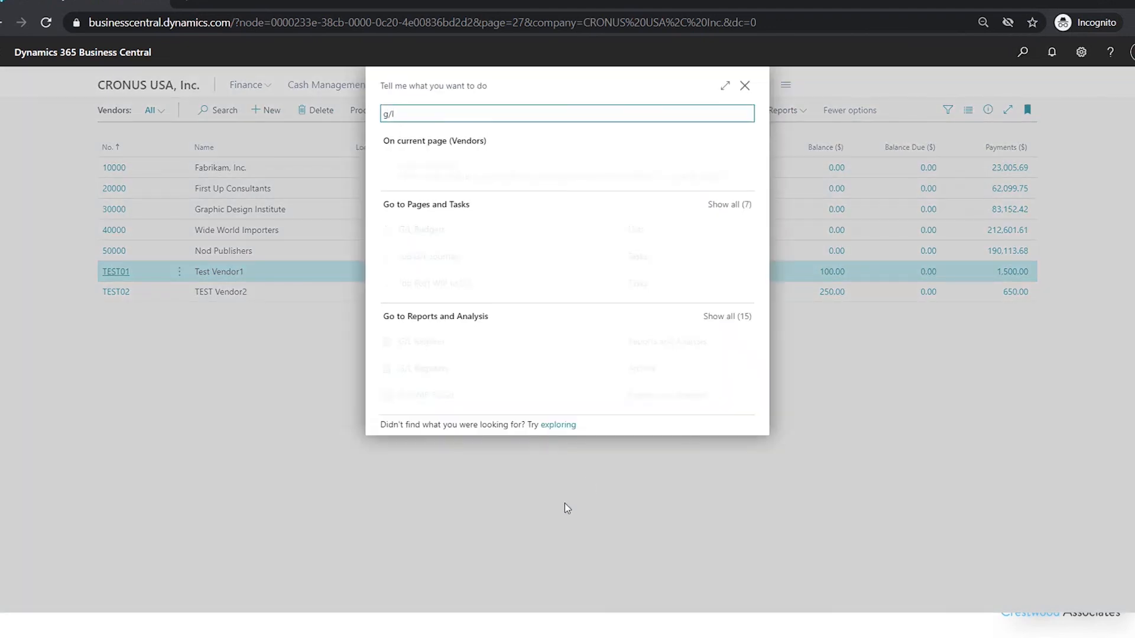
{"action": "left_click", "coordinate": [433, 372]}
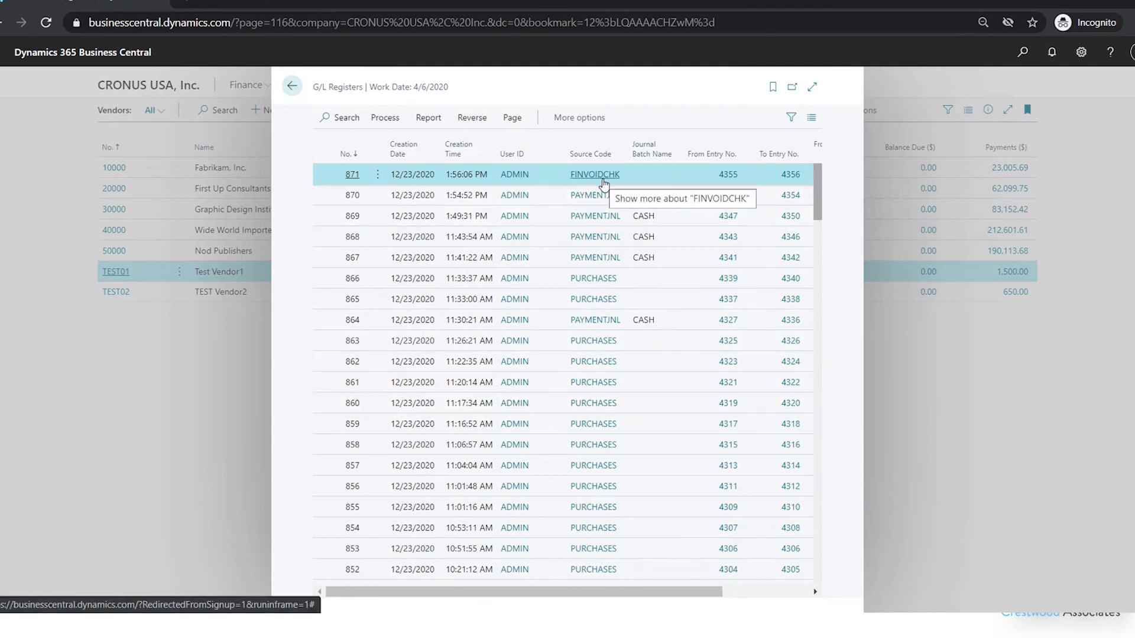
{"action": "left_click", "coordinate": [385, 118]}
{"action": "left_click", "coordinate": [359, 145]}
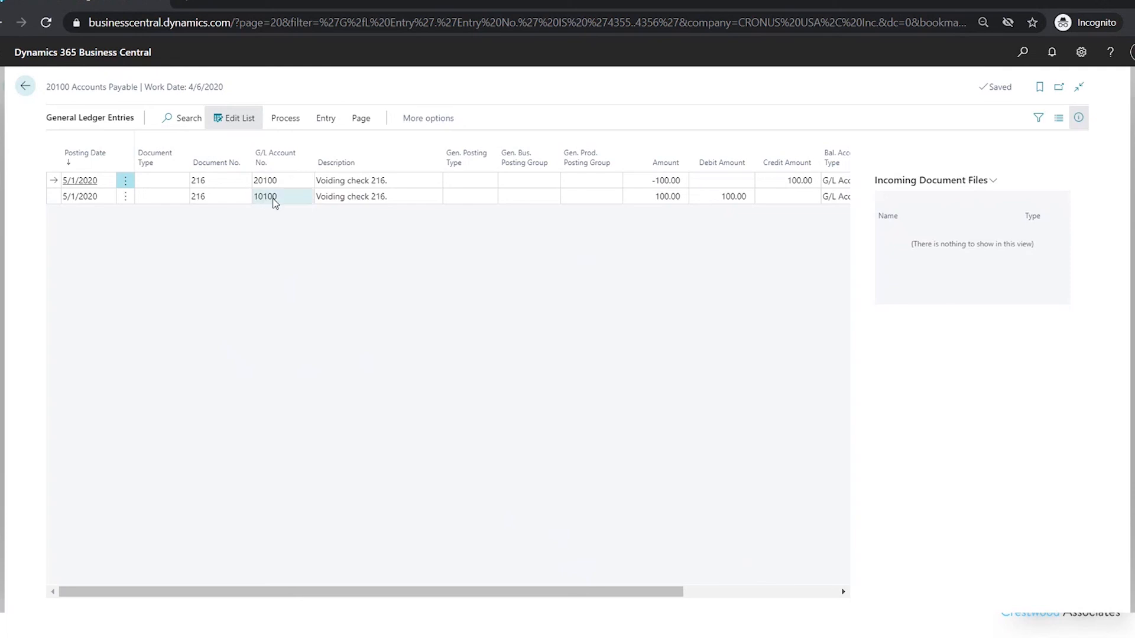
{"action": "left_click", "coordinate": [26, 87]}
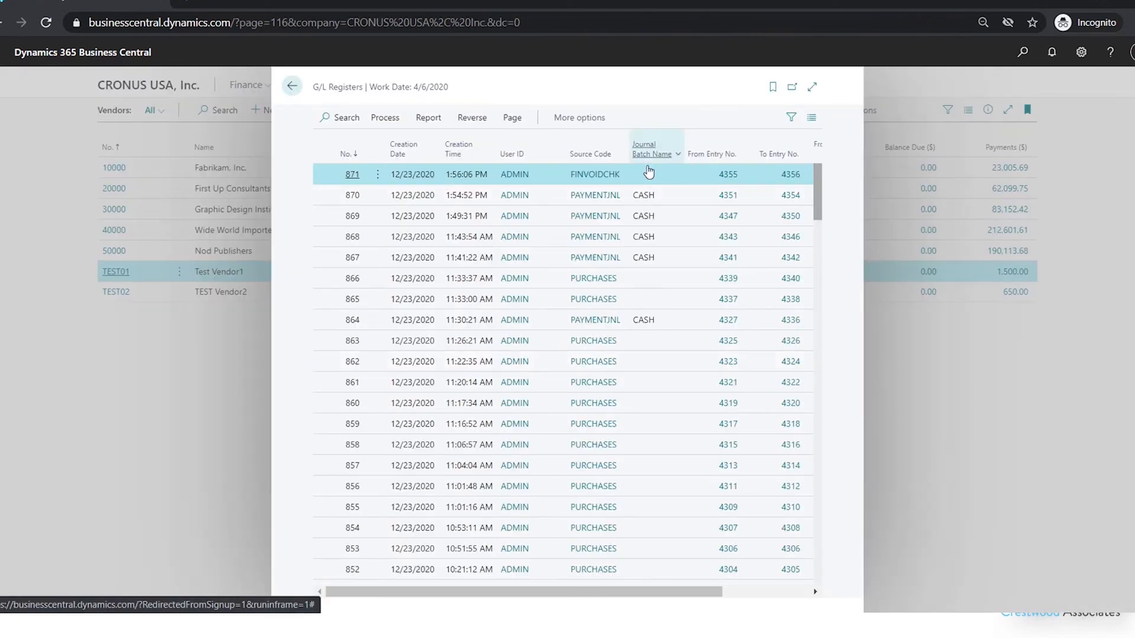
- Examine the general ledger entries of the CASH payment journal register 870
{"action": "left_click", "coordinate": [681, 200]}
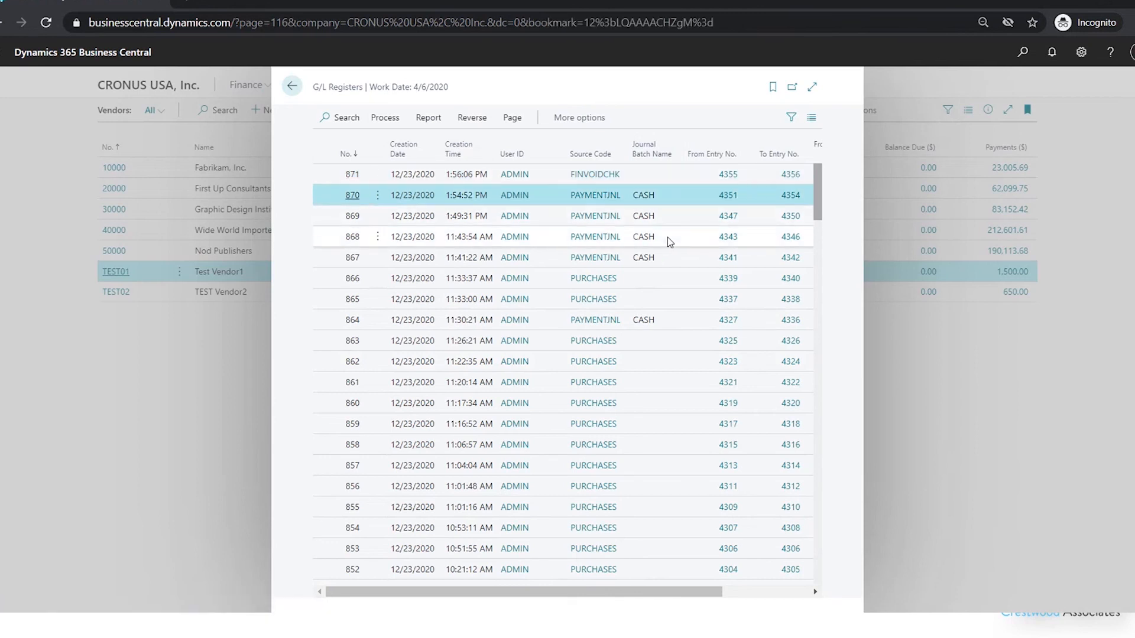
{"action": "left_click", "coordinate": [385, 119]}
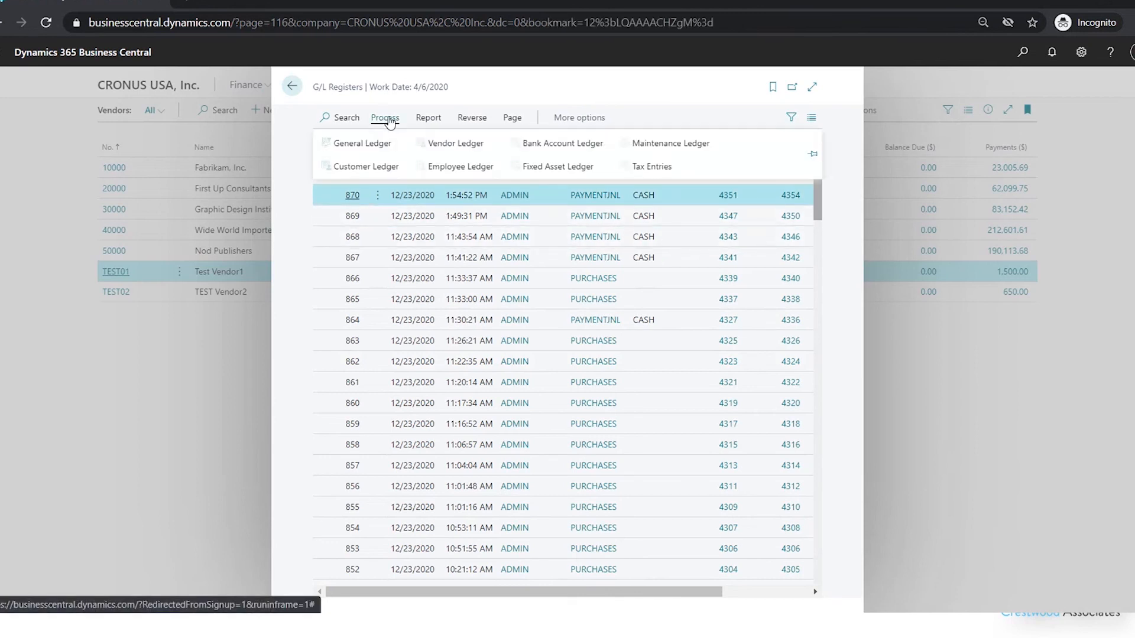
{"action": "left_click", "coordinate": [363, 144]}
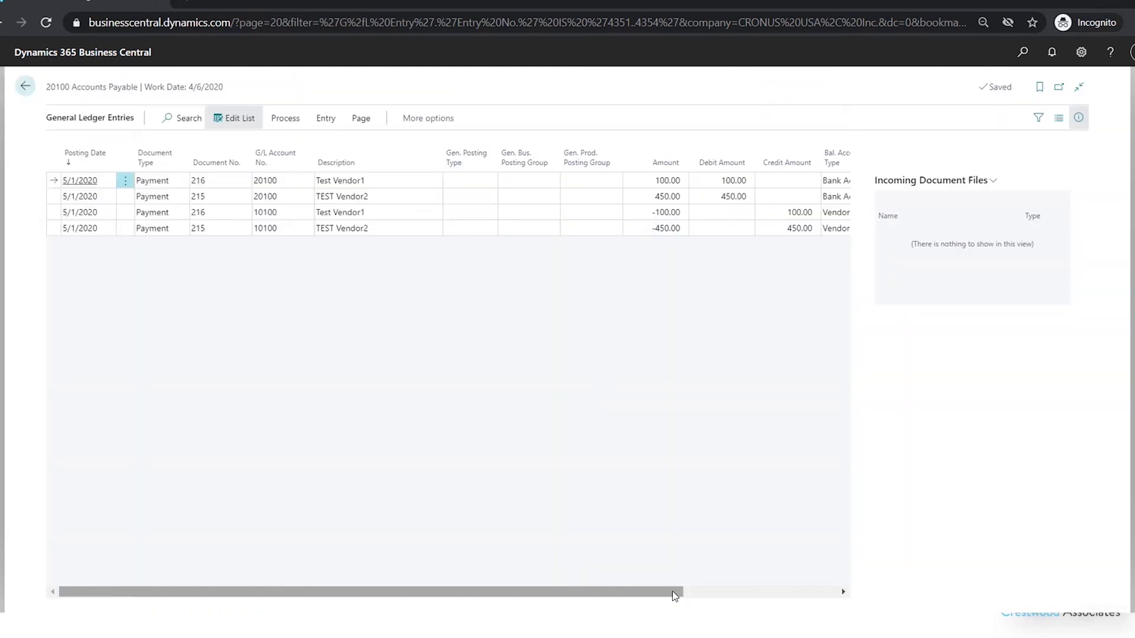
{"action": "left_click_drag", "start_coordinate": [672, 592], "coordinate": [447, 582]}
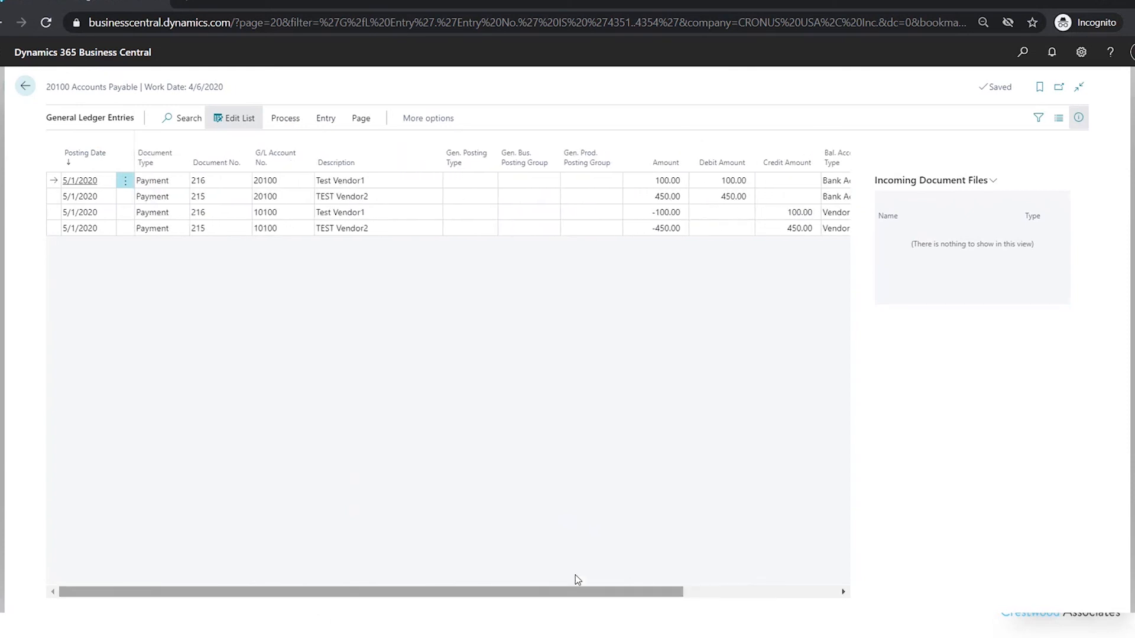